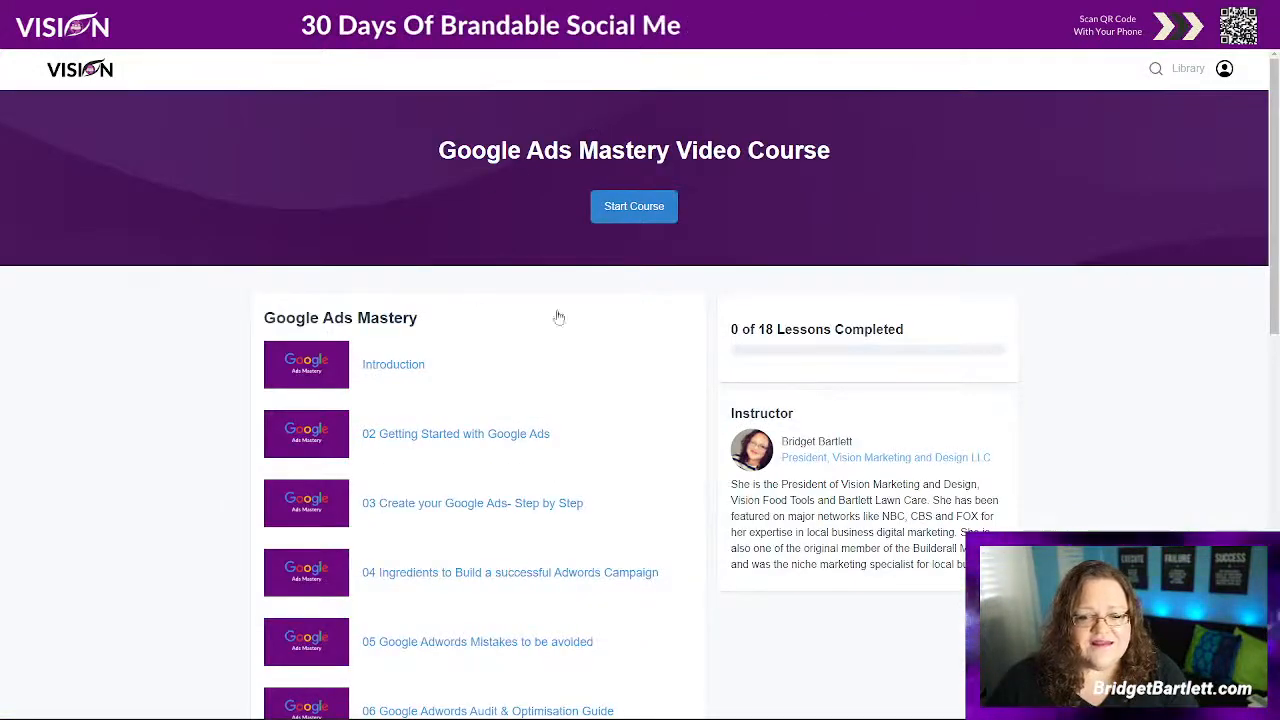
Open the Introduction lesson of the Google Ads Mastery Video Course and look through the course's lesson list
scroll(1091, 340, down, 1)
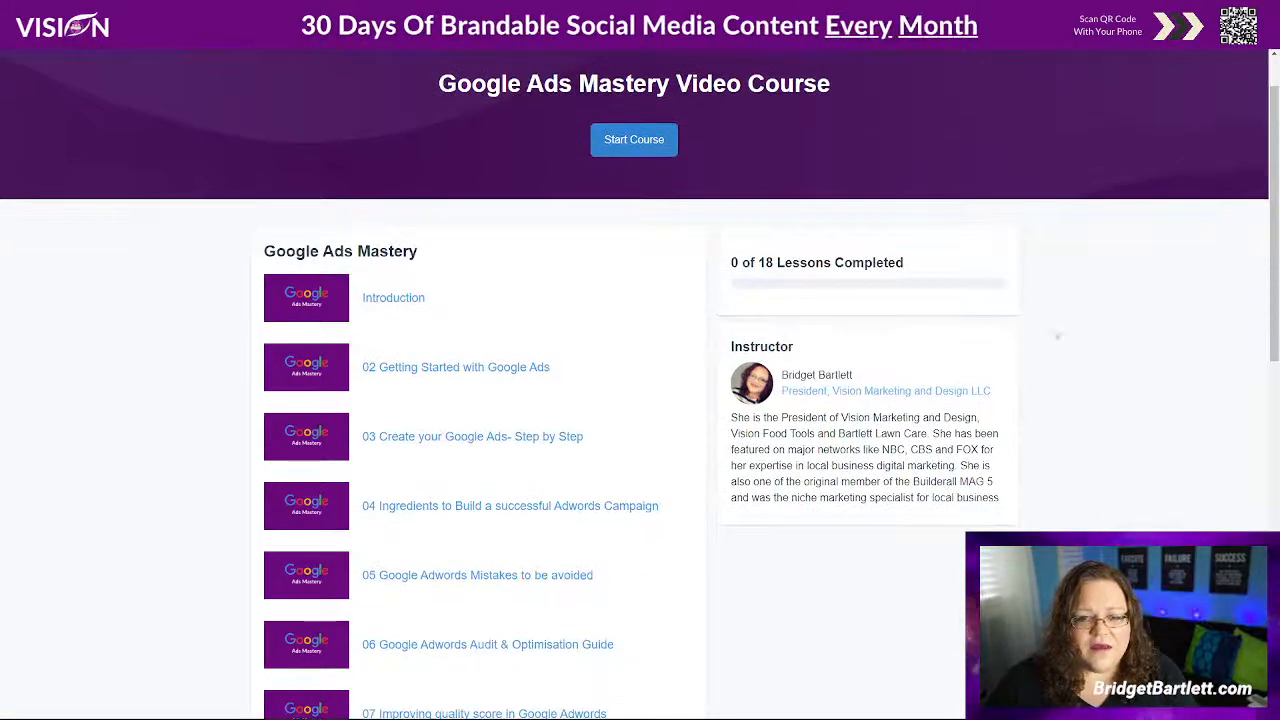
click(404, 300)
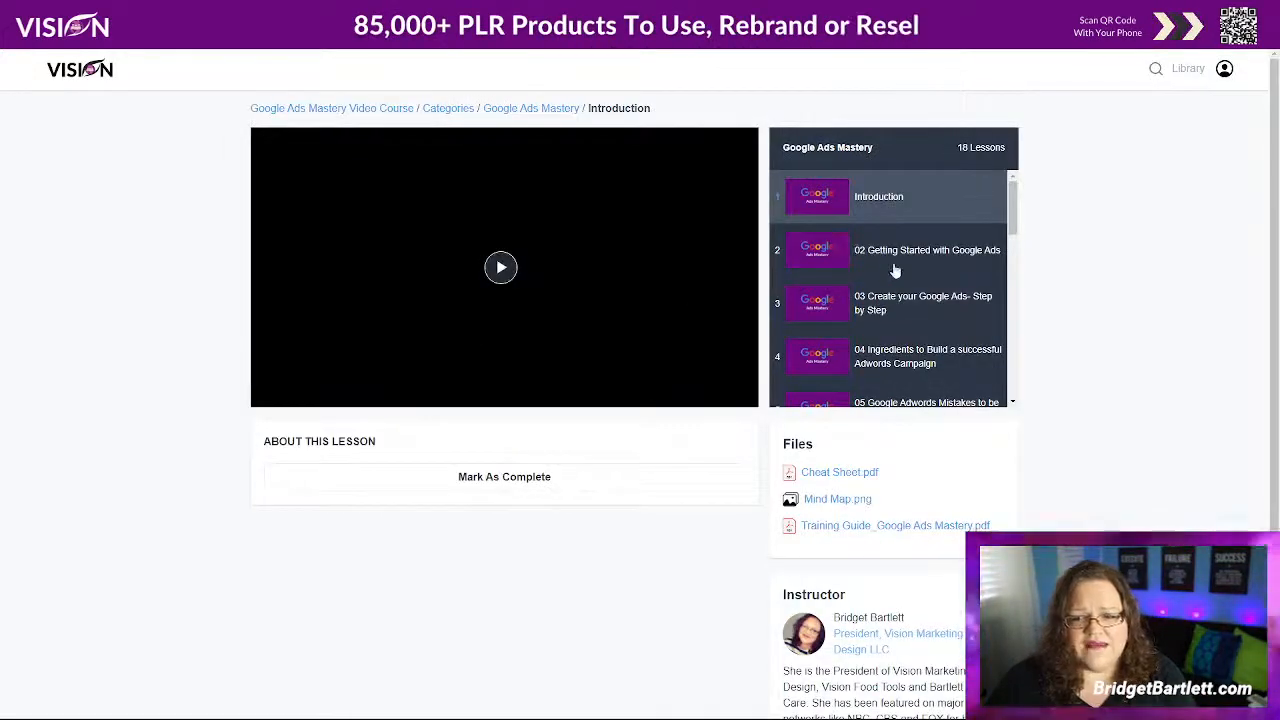
scroll(892, 270, down, 2)
scroll(878, 325, down, 2)
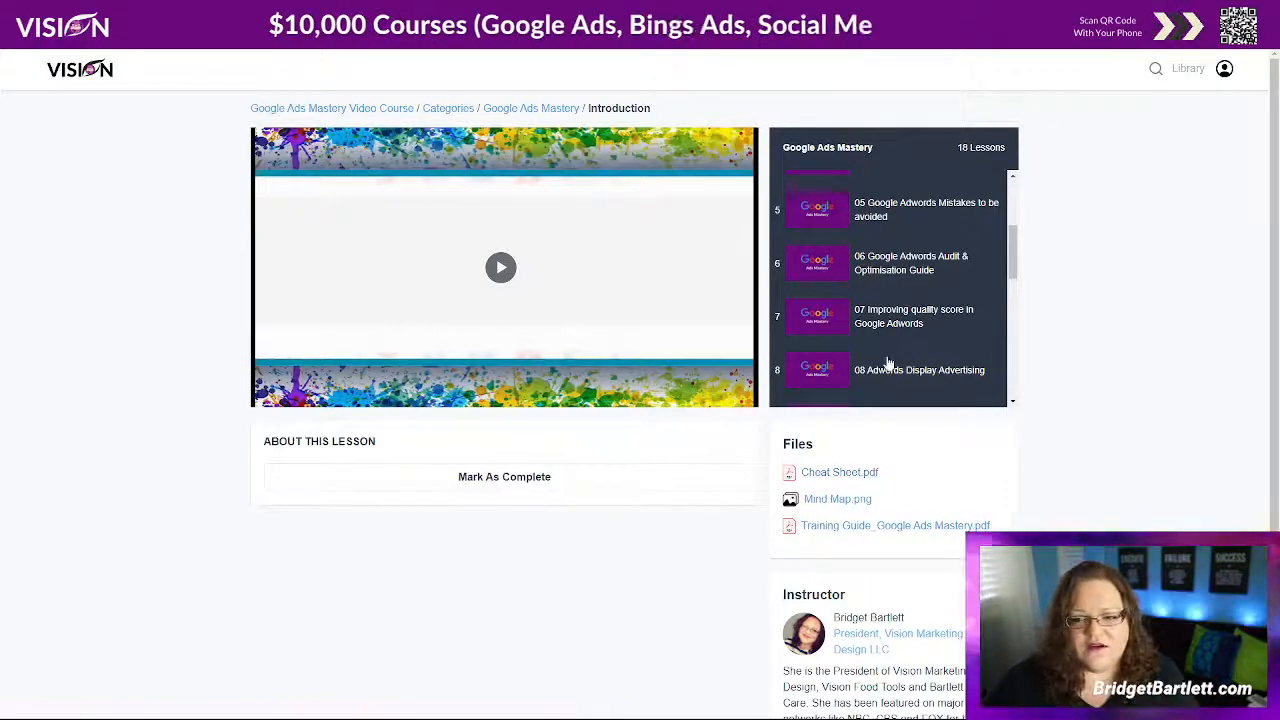
scroll(888, 362, down, 2)
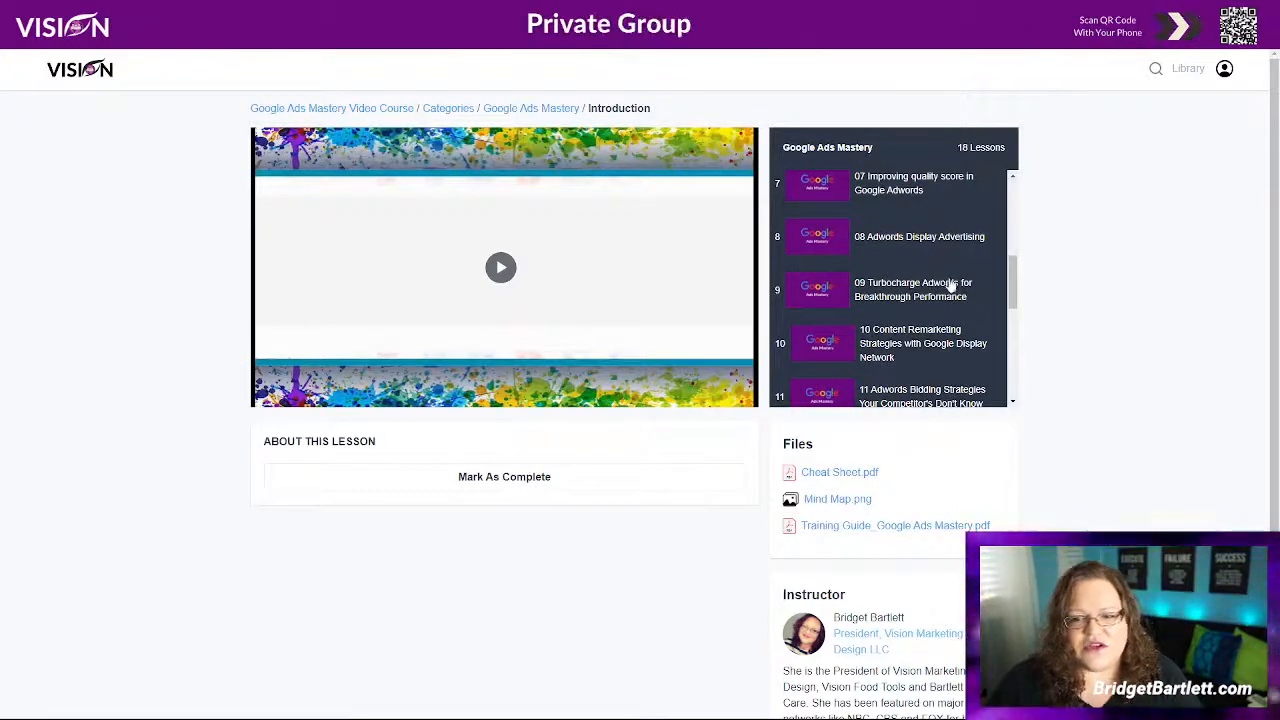
scroll(916, 288, down, 5)
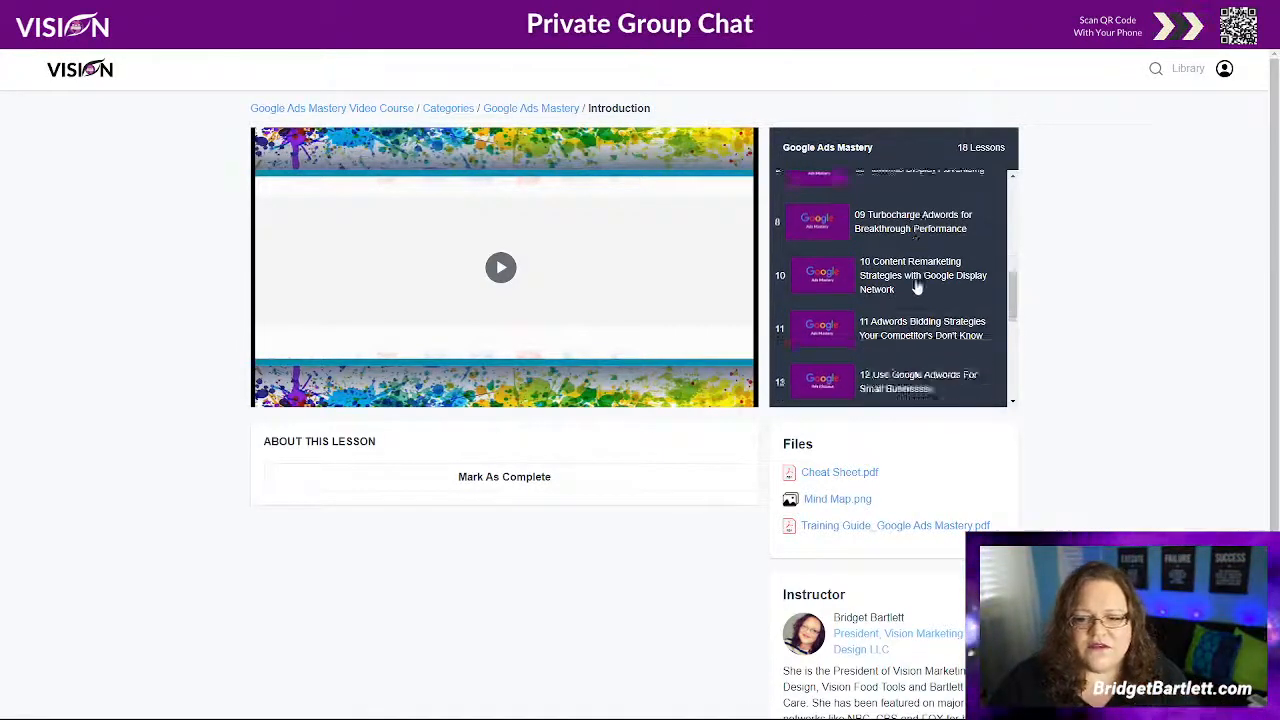
scroll(929, 309, up, 3)
scroll(901, 327, up, 5)
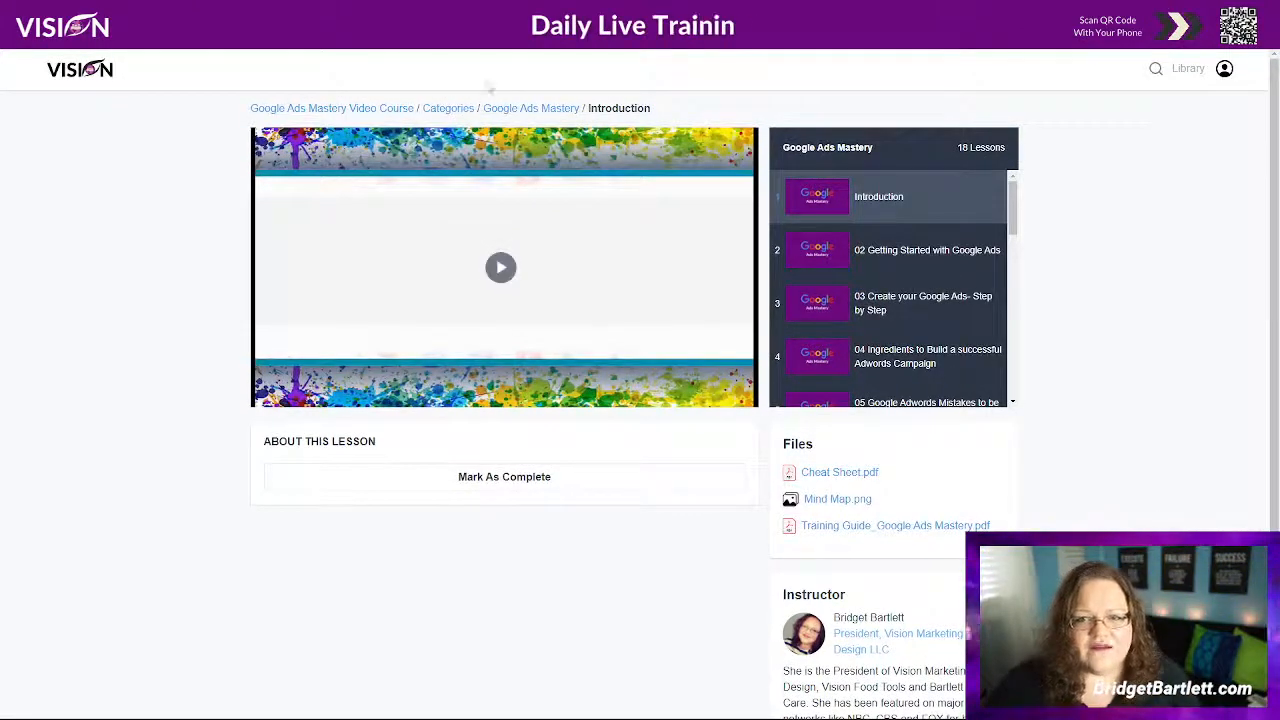
Return to the agency account, open the member library through its Resources link, and look through the available courses
key(ctrl+shift+Tab)
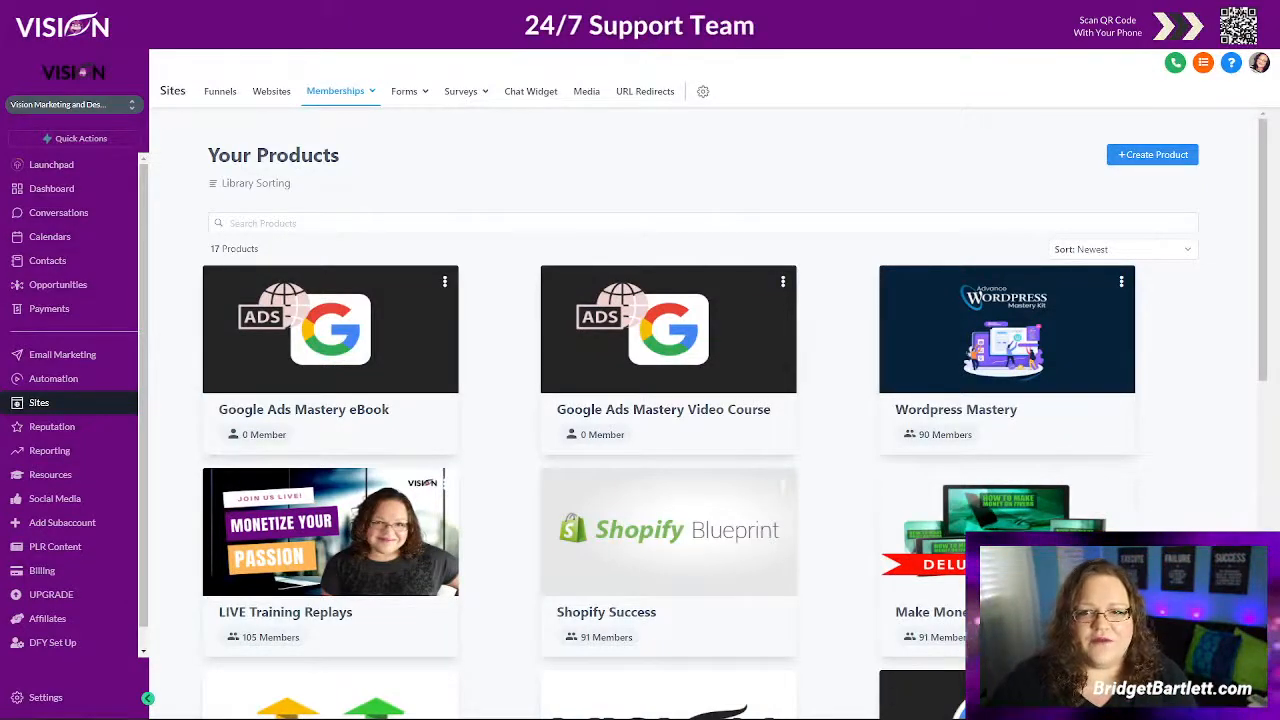
key(ctrl+Tab)
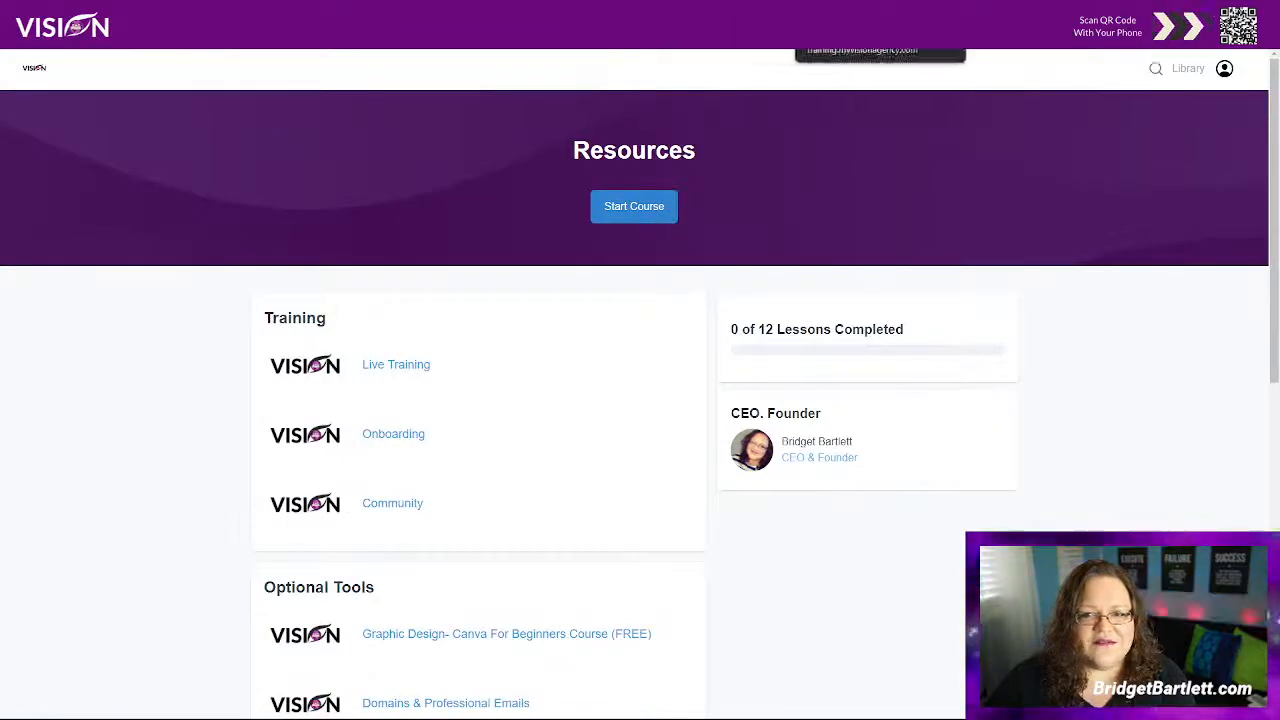
click(735, 12)
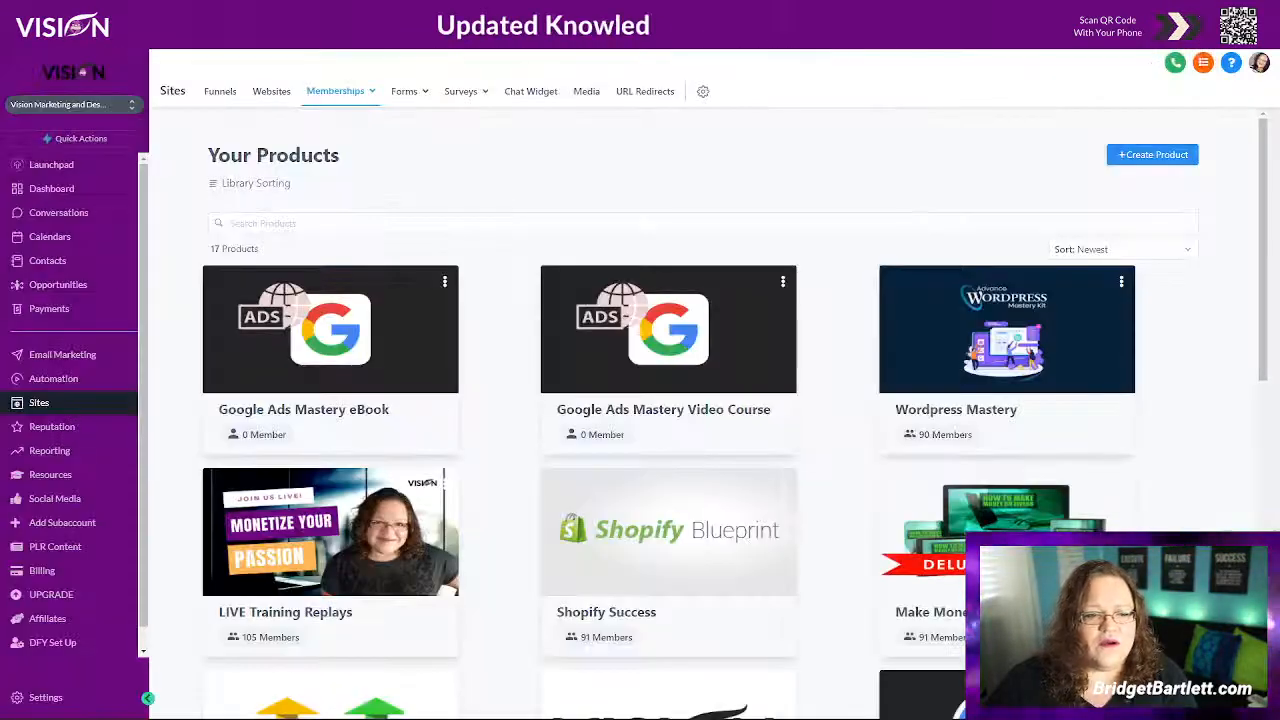
click(52, 475)
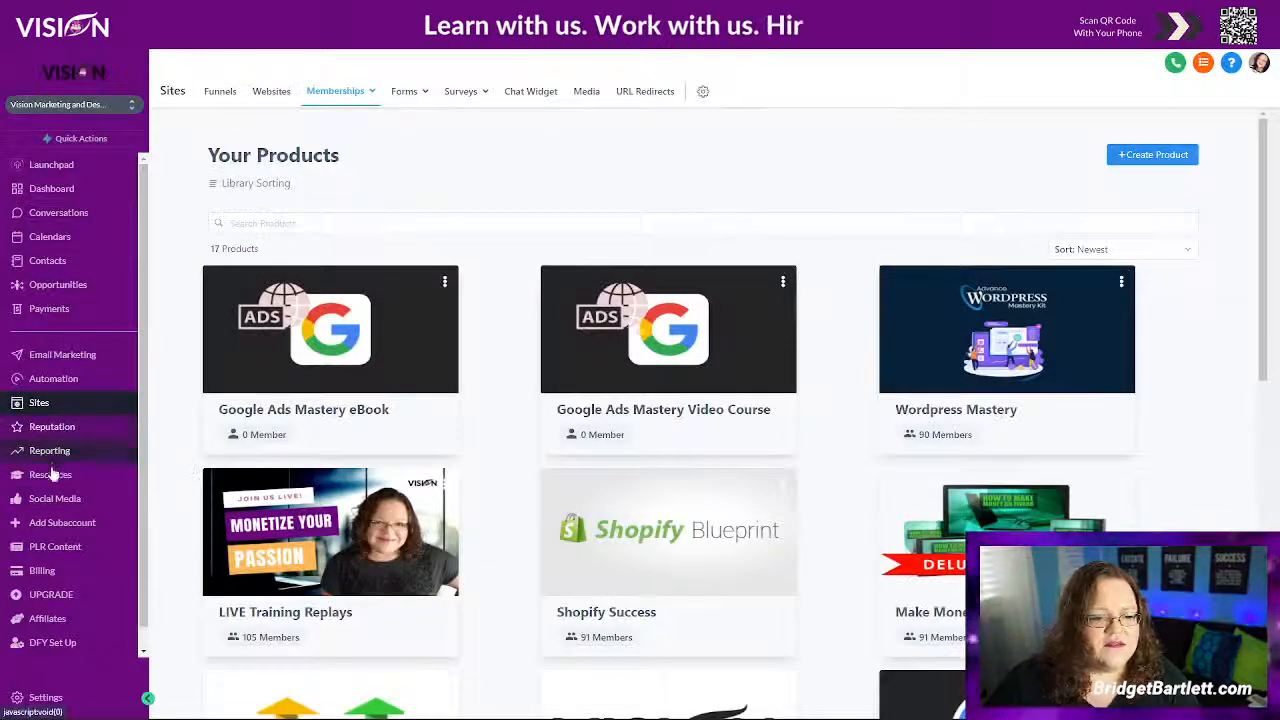
click(52, 475)
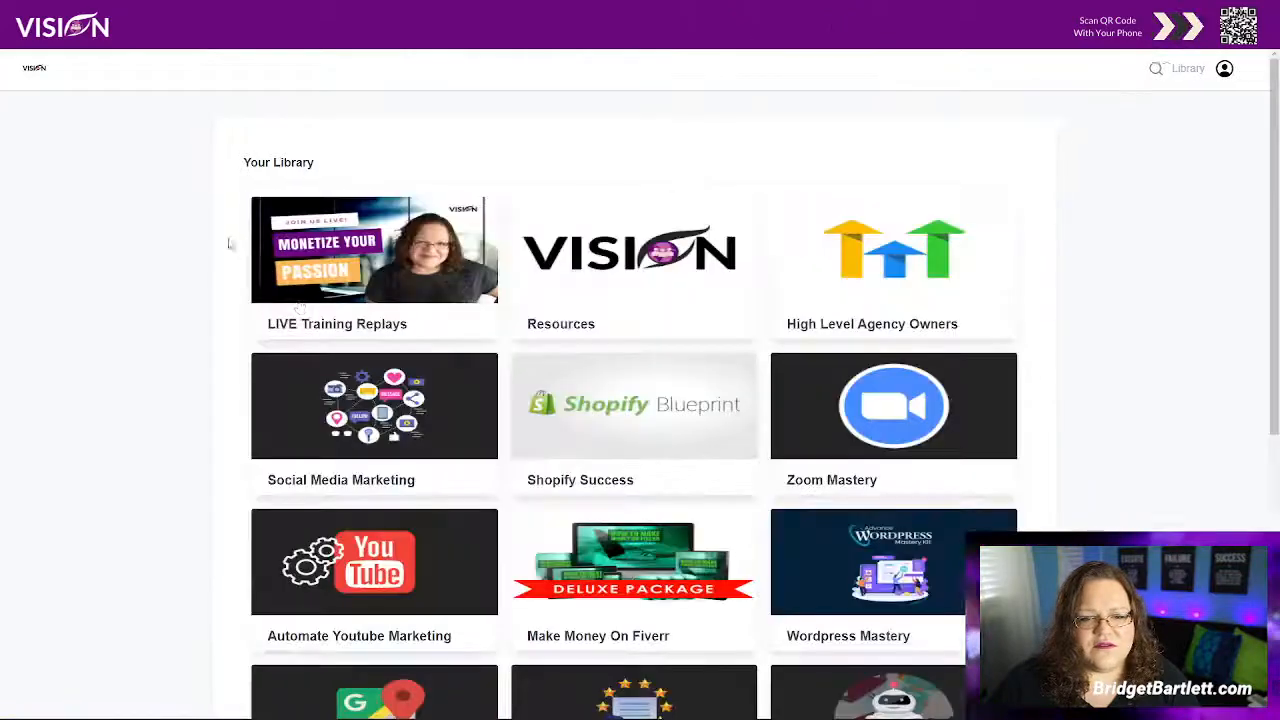
scroll(1130, 476, down, 5)
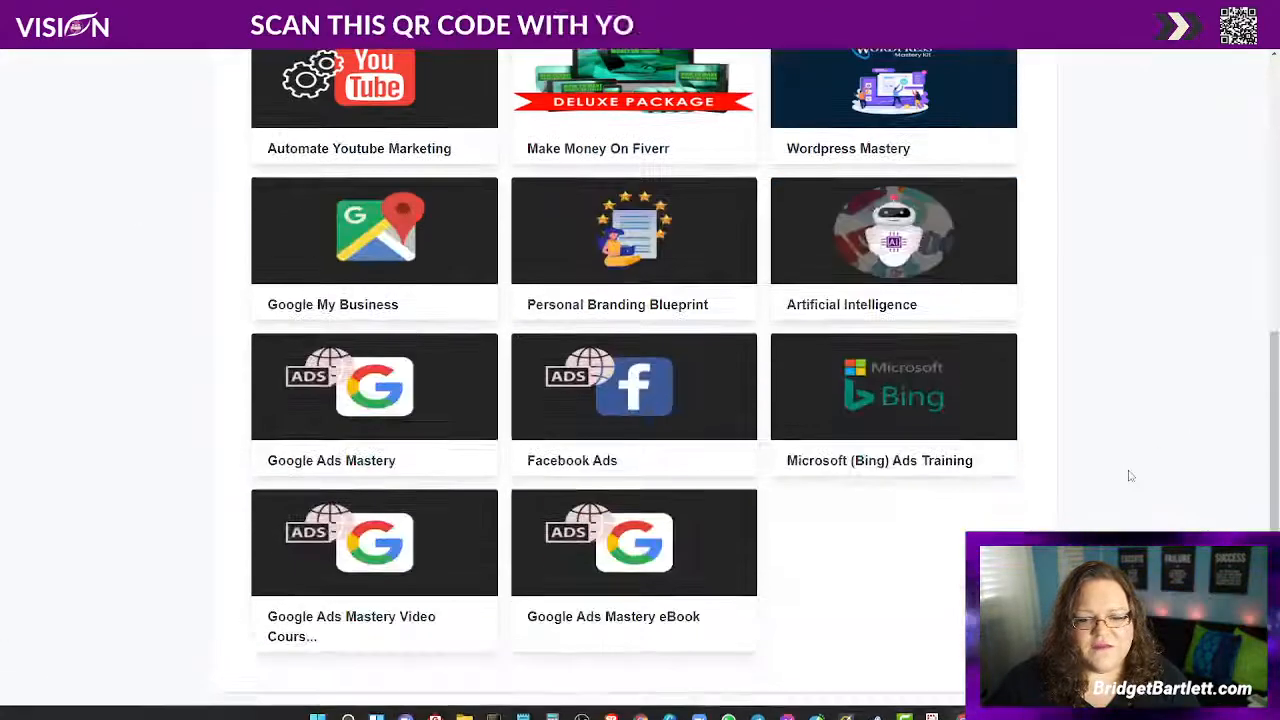
scroll(1130, 476, up, 3)
scroll(1130, 476, down, 3)
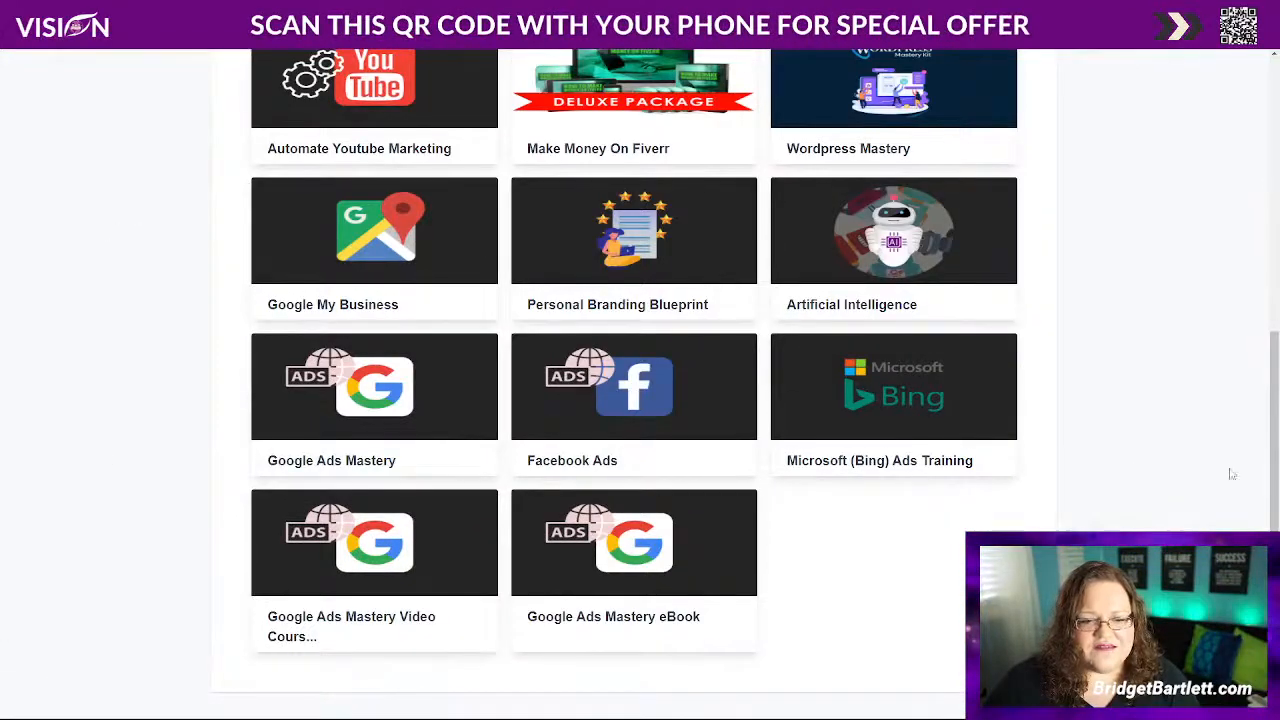
scroll(1116, 490, up, 5)
Open the Course Templates lesson in the Resources product and review the Google Ads Mastery transfer and download links
mouse_move(611, 309)
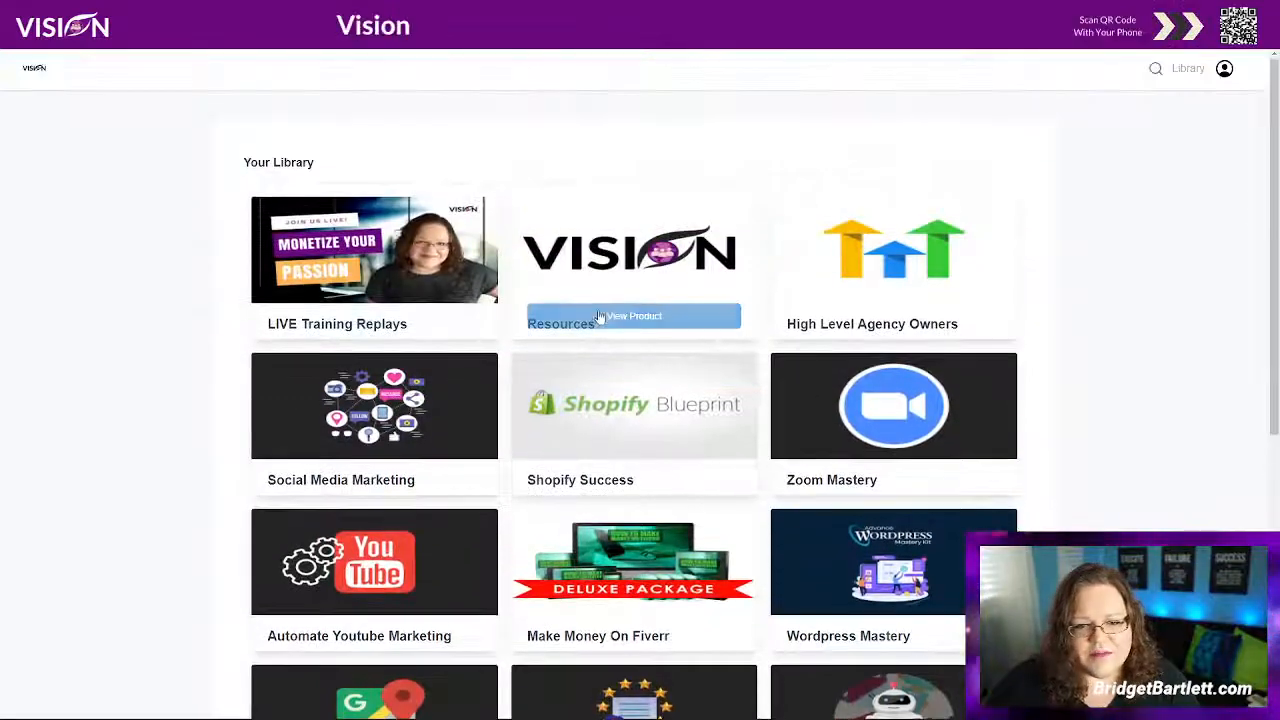
click(612, 273)
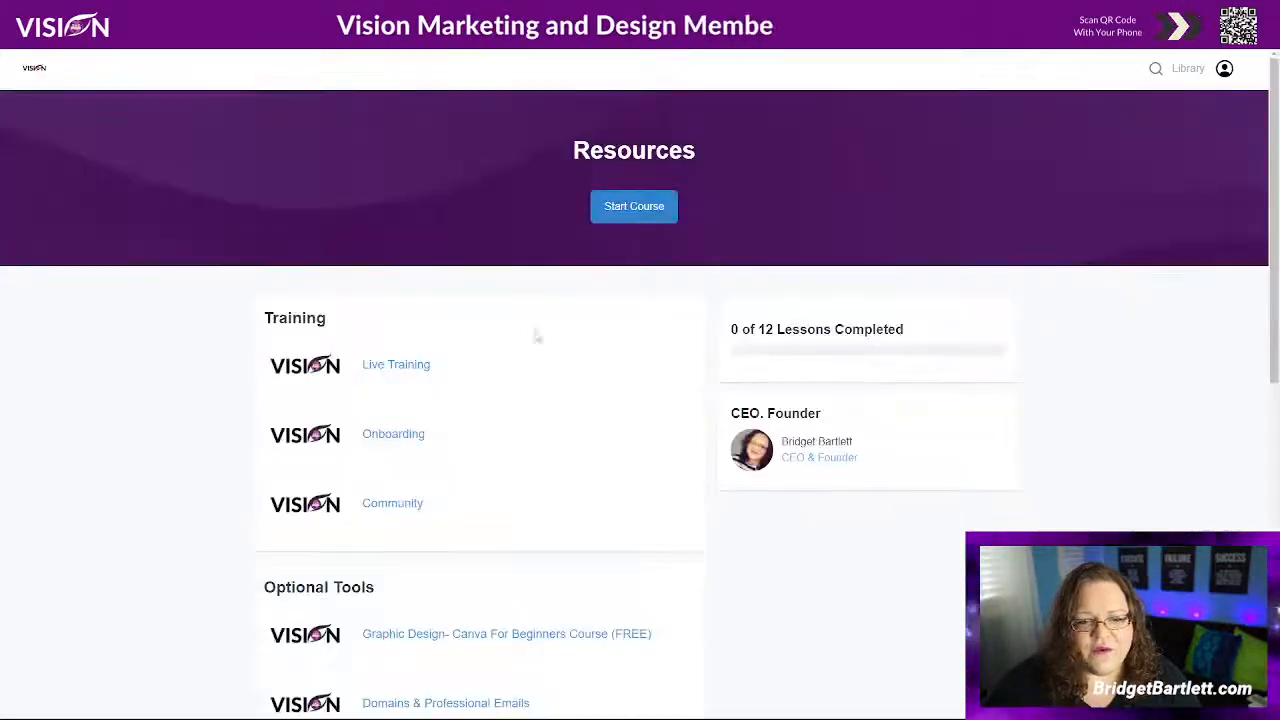
scroll(148, 389, down, 6)
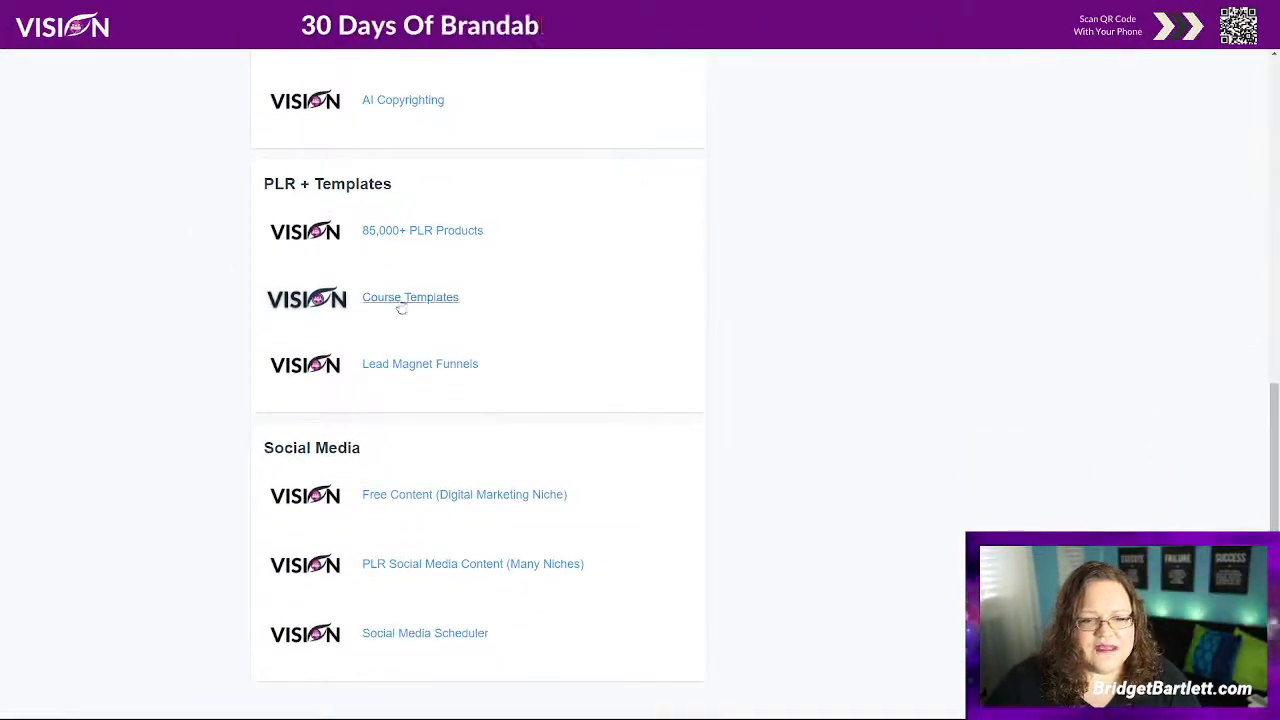
click(394, 300)
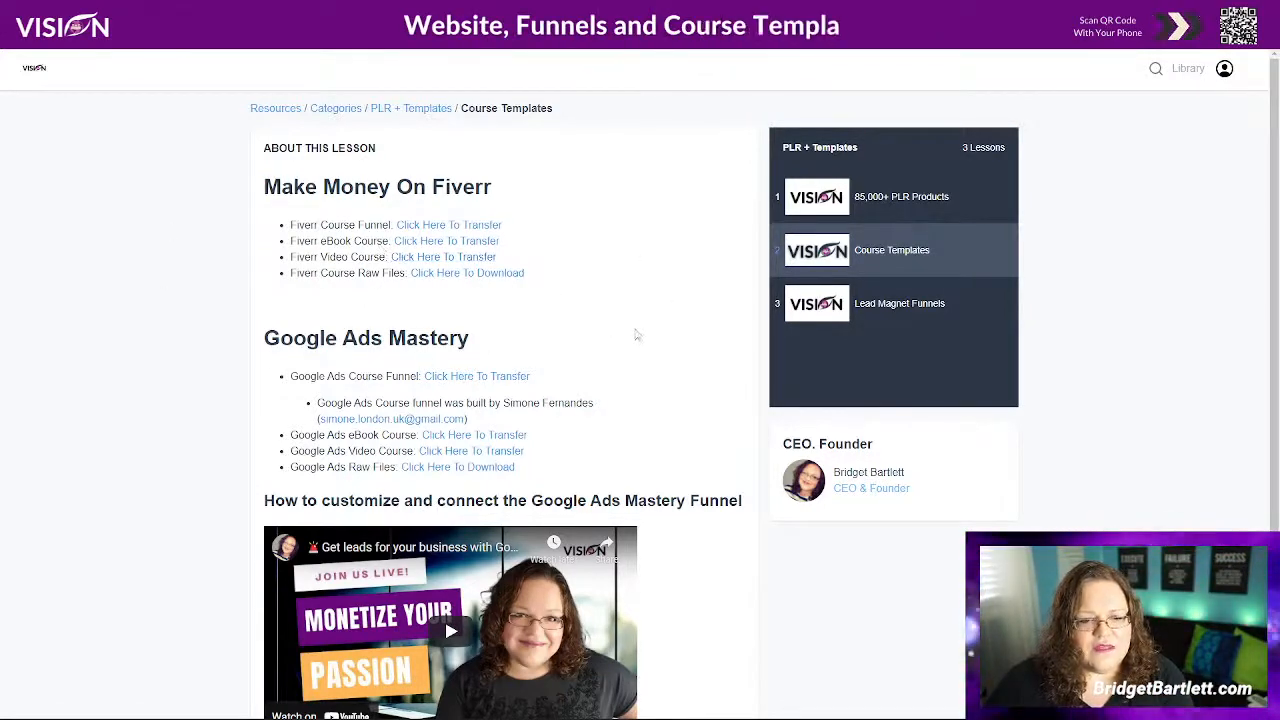
scroll(383, 310, down, 1)
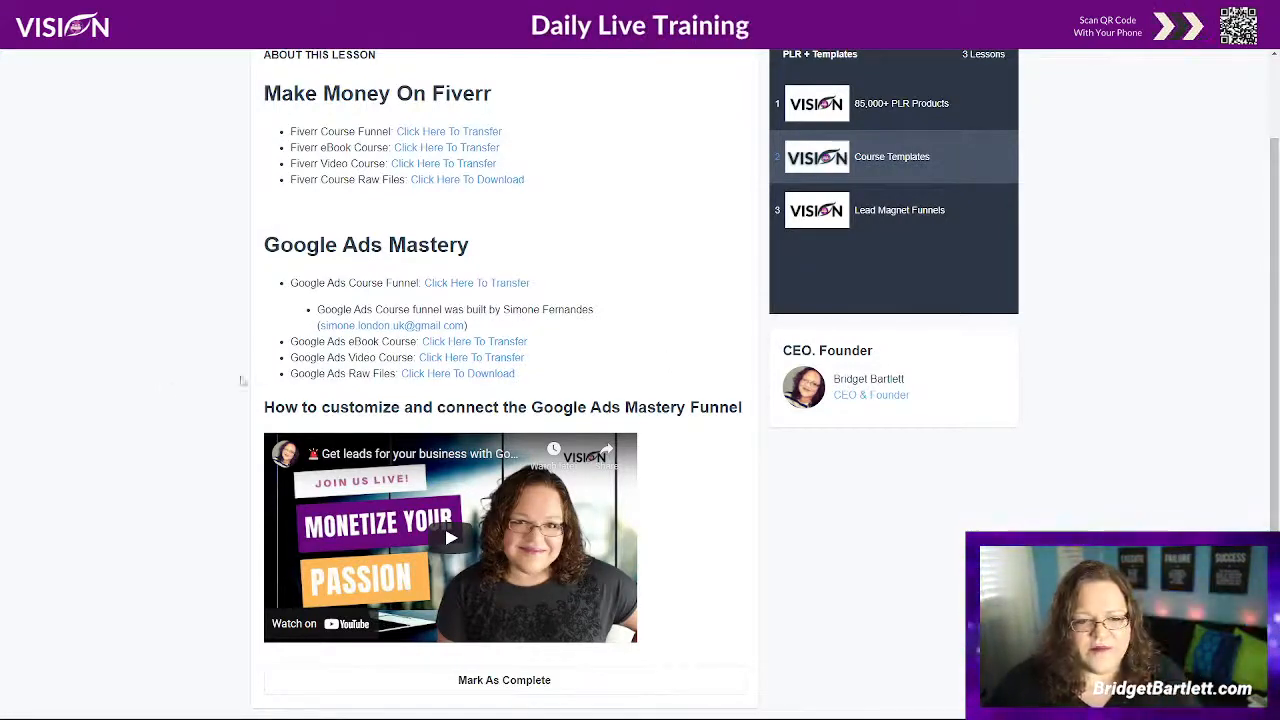
scroll(241, 380, up, 1)
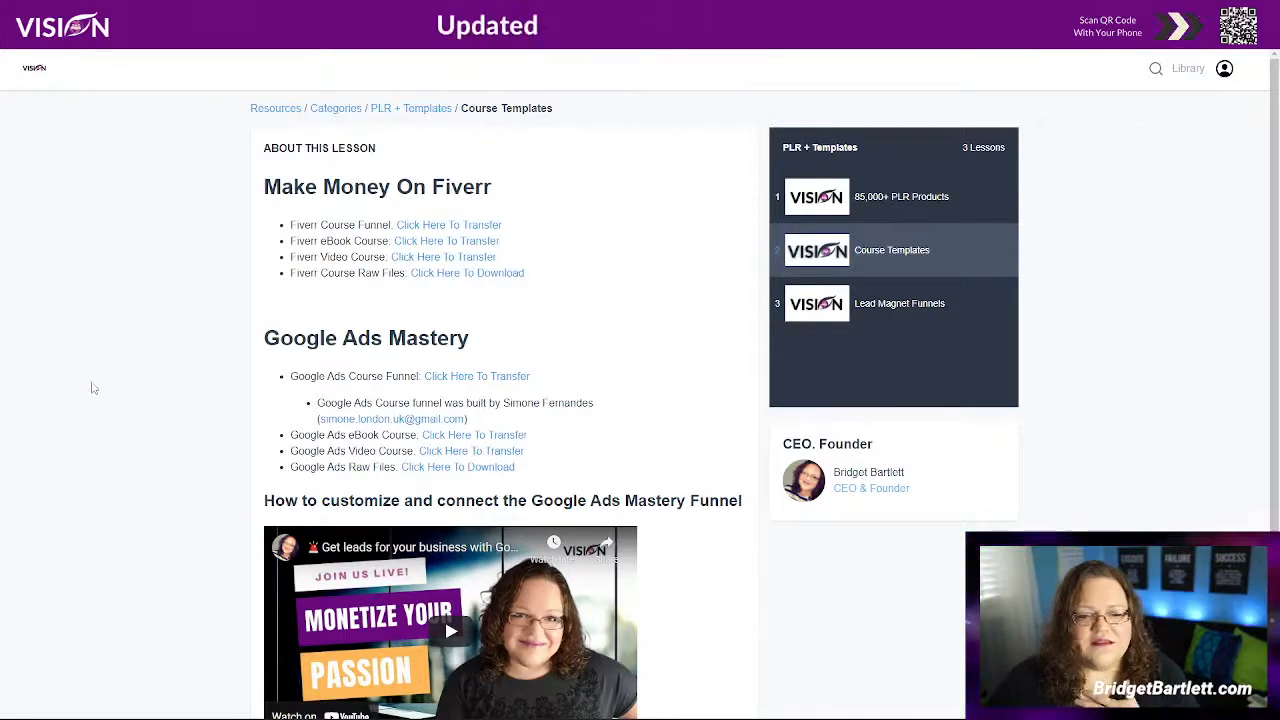
scroll(100, 385, down, 1)
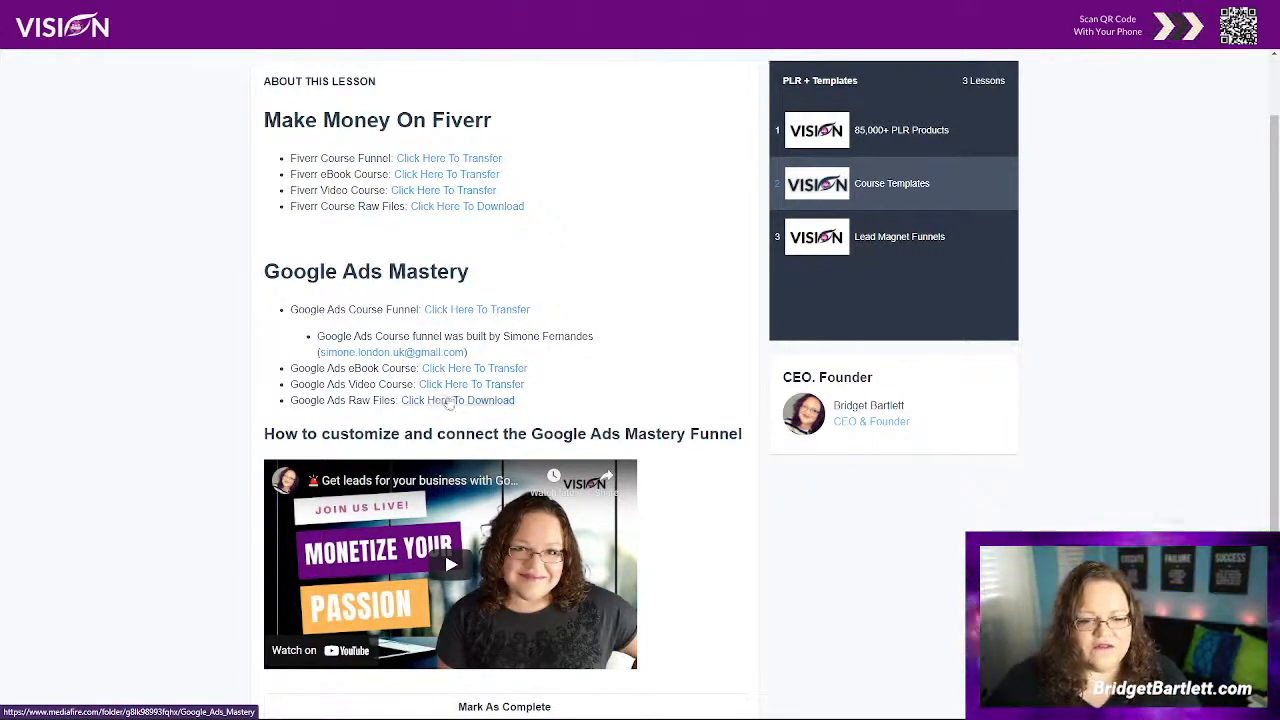
scroll(620, 386, up, 1)
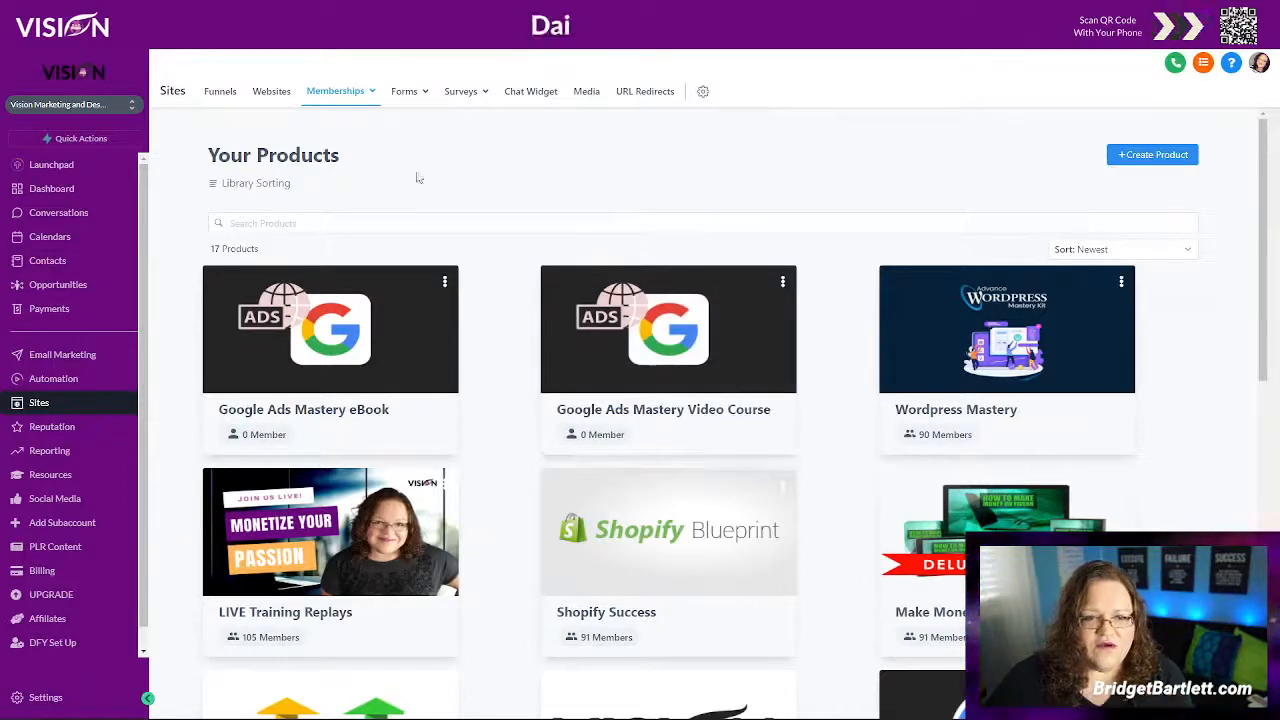
Go to the membership offers in the agency account and open the Google Ads Mastery offer
mouse_move(340, 92)
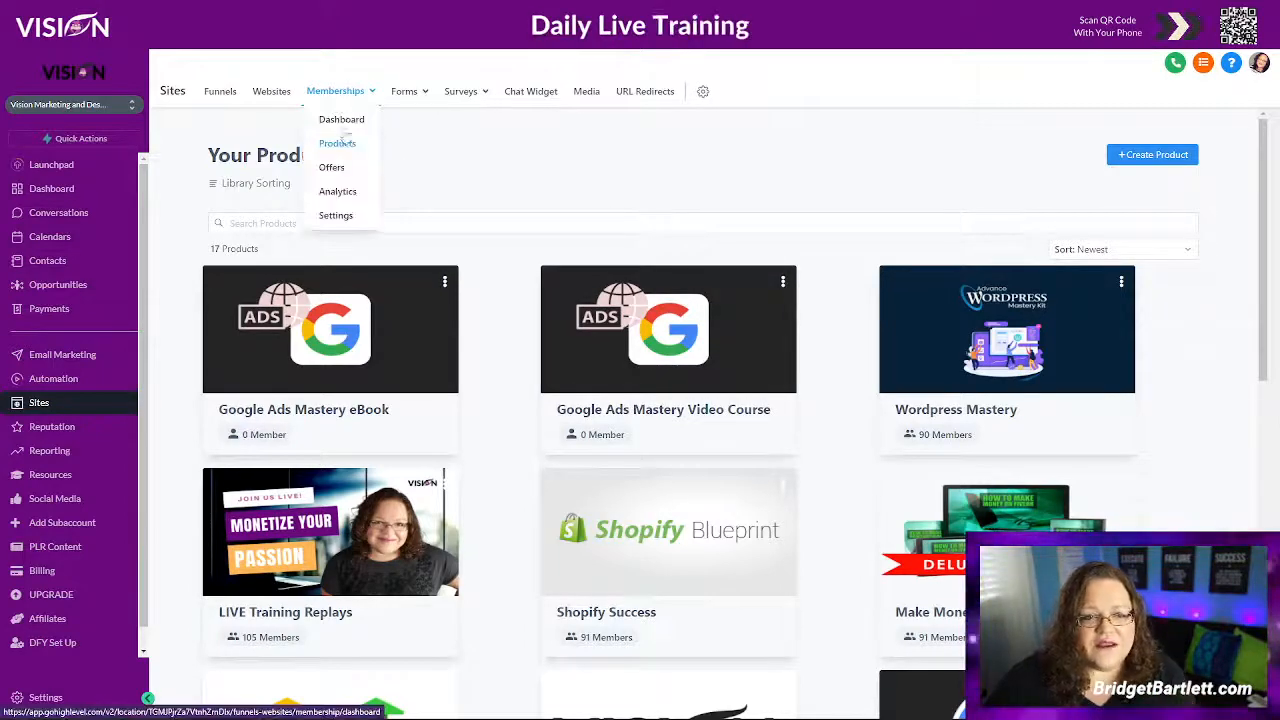
click(332, 169)
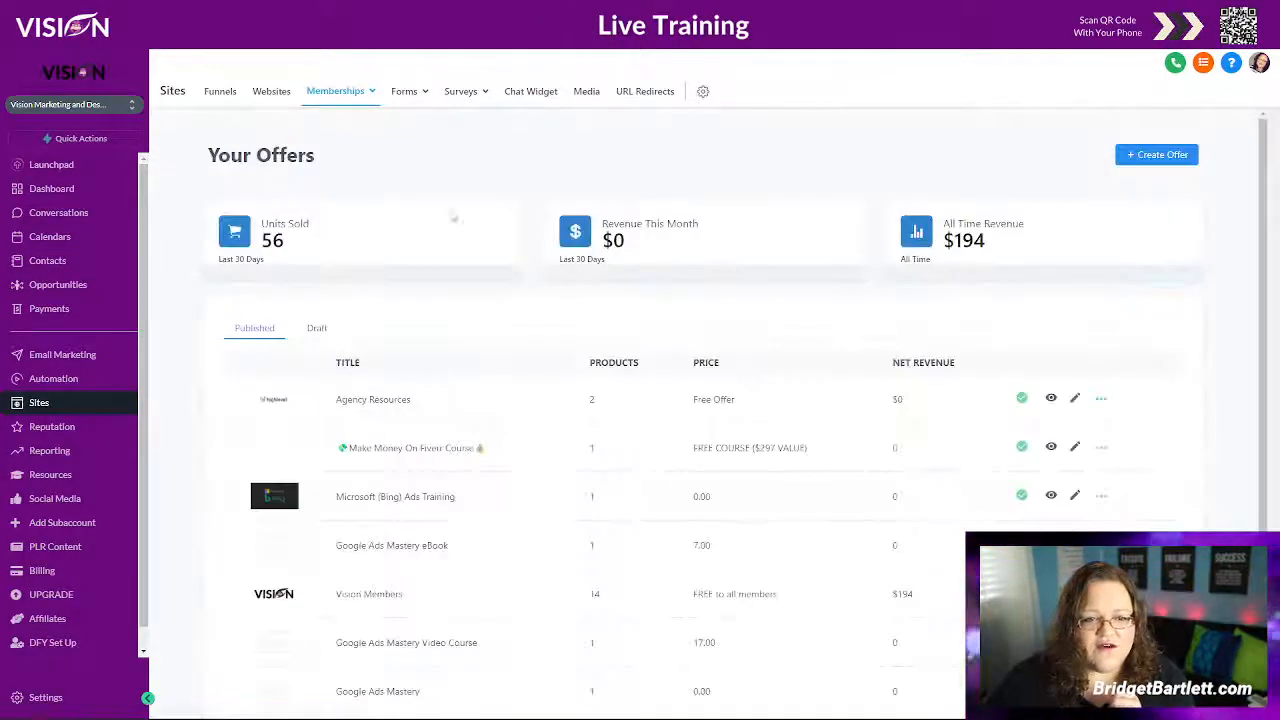
scroll(314, 380, down, 1)
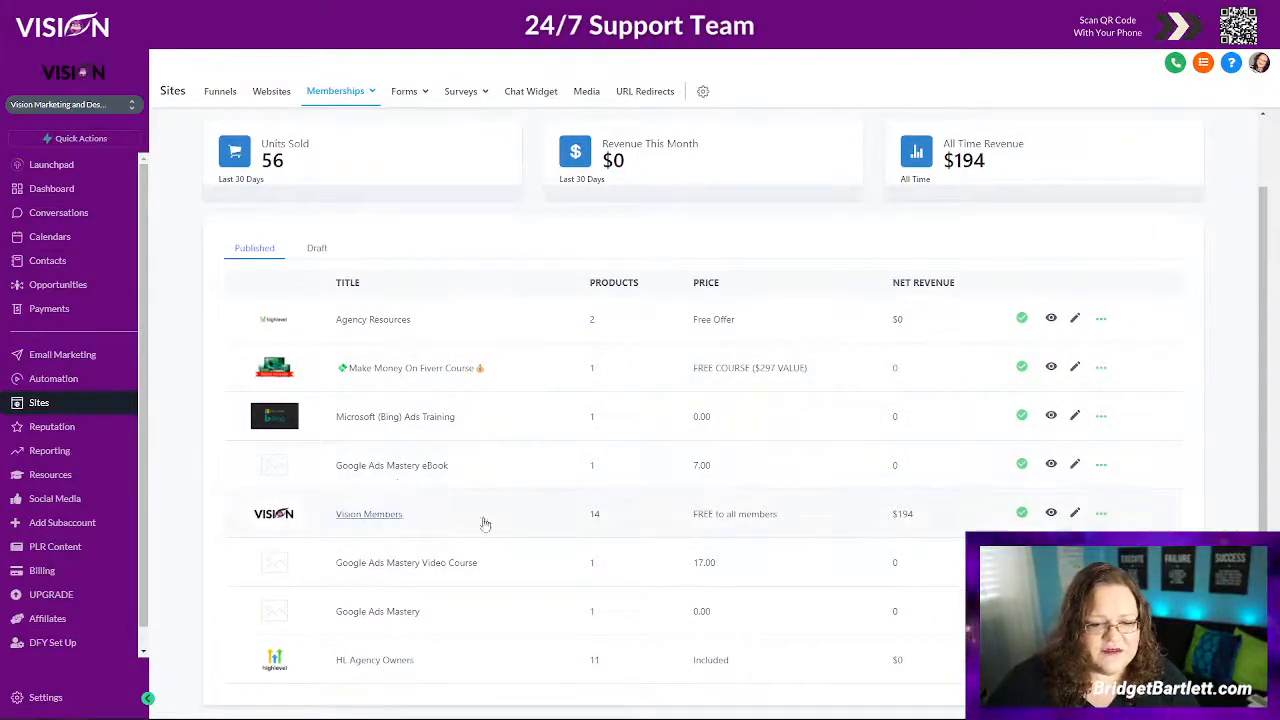
click(377, 613)
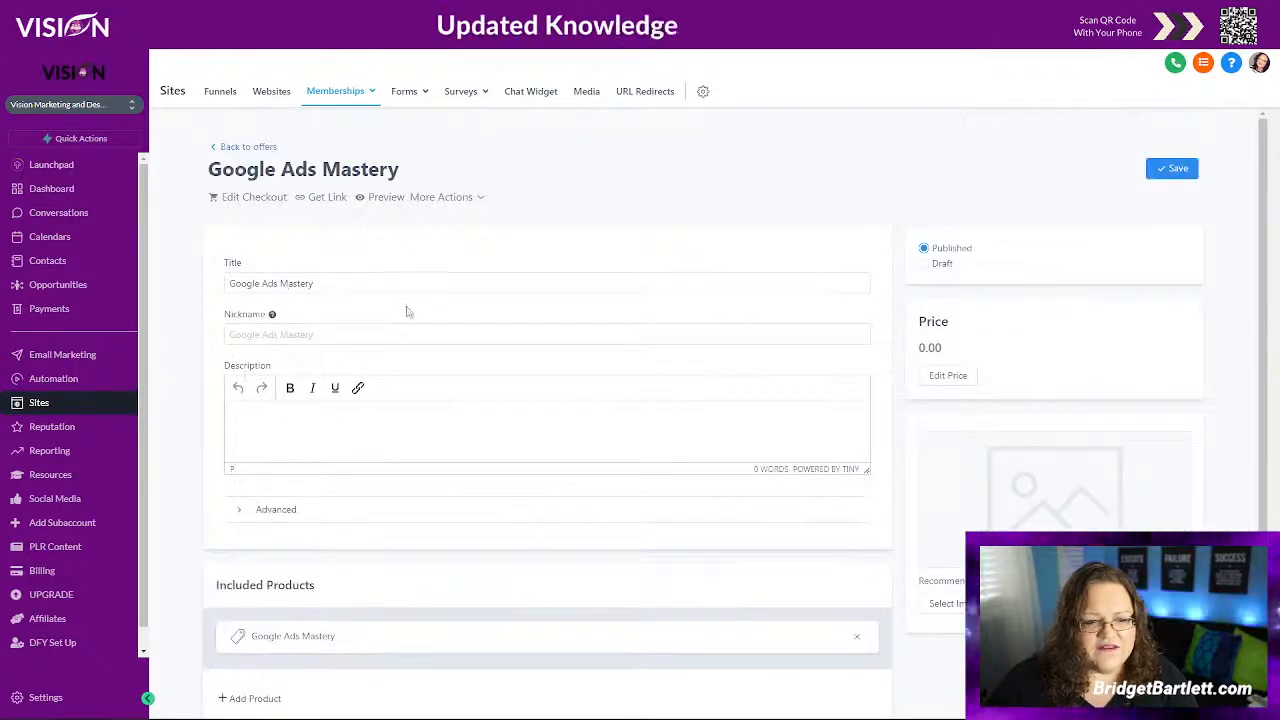
Return to the offers list and open the Google Ads Mastery eBook offer
click(243, 140)
scroll(440, 540, down, 1)
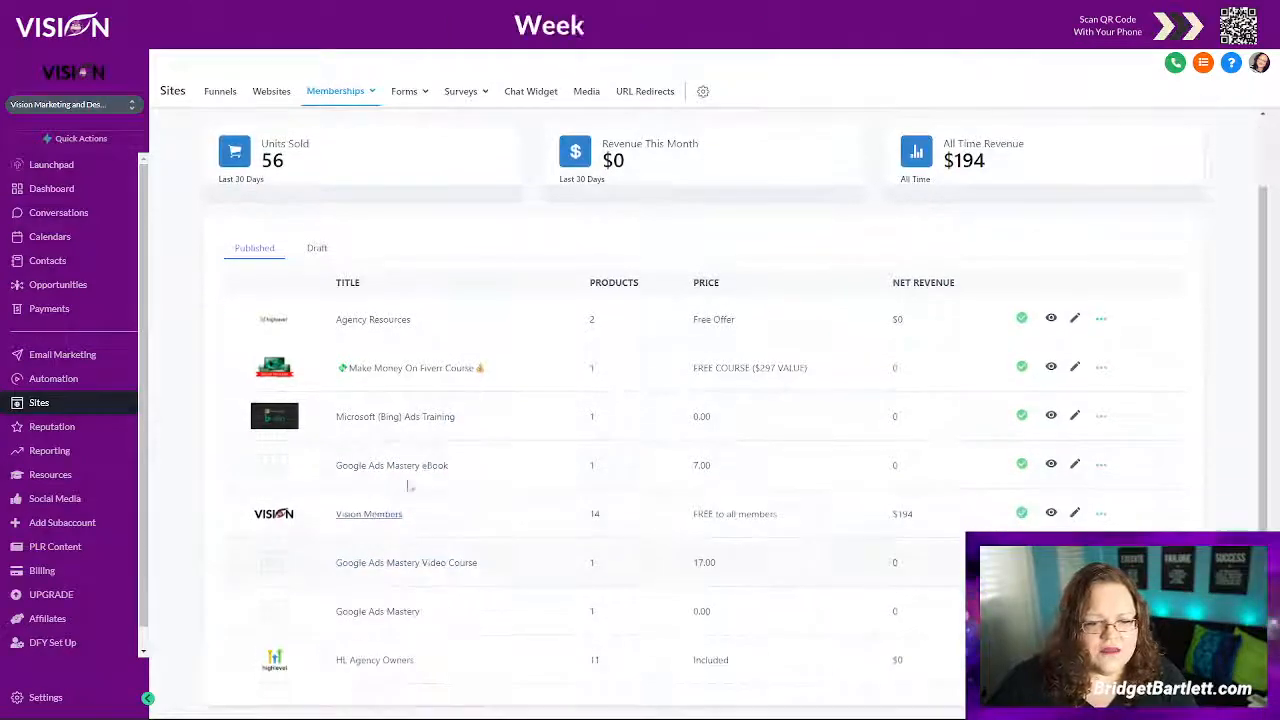
click(414, 467)
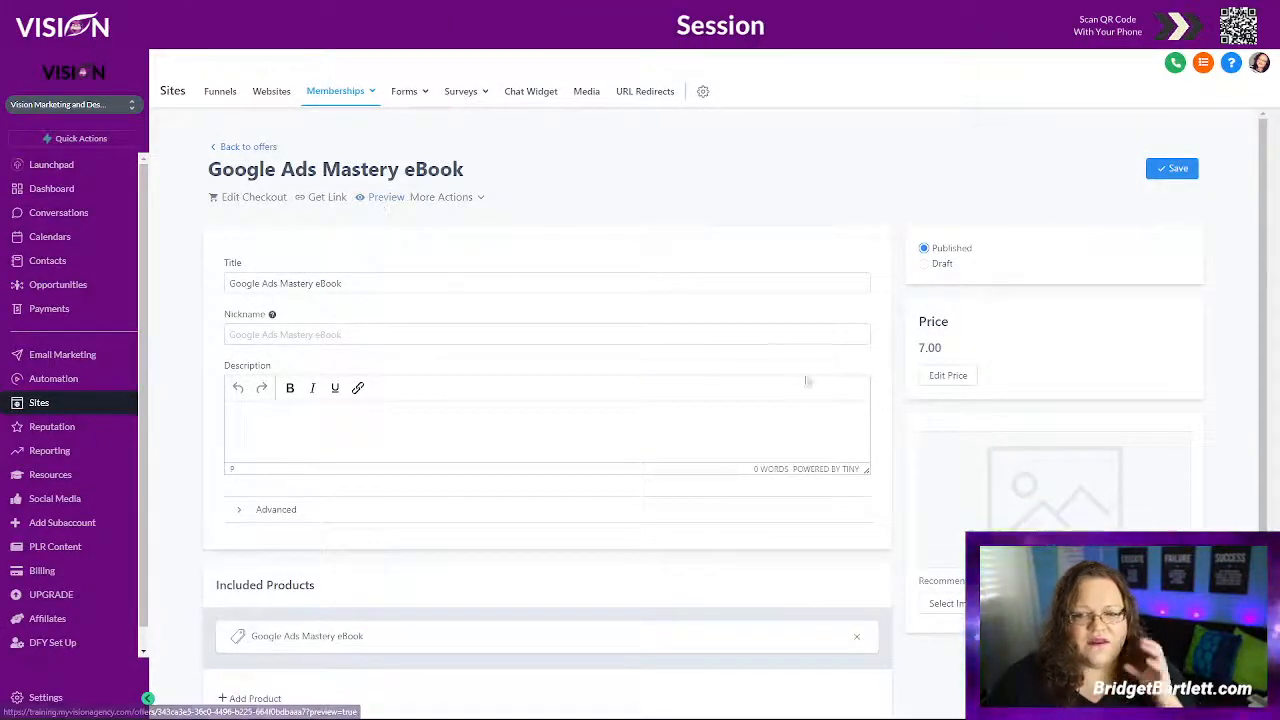
Review the Google Ads Mastery eBook offer's title and settings
click(394, 280)
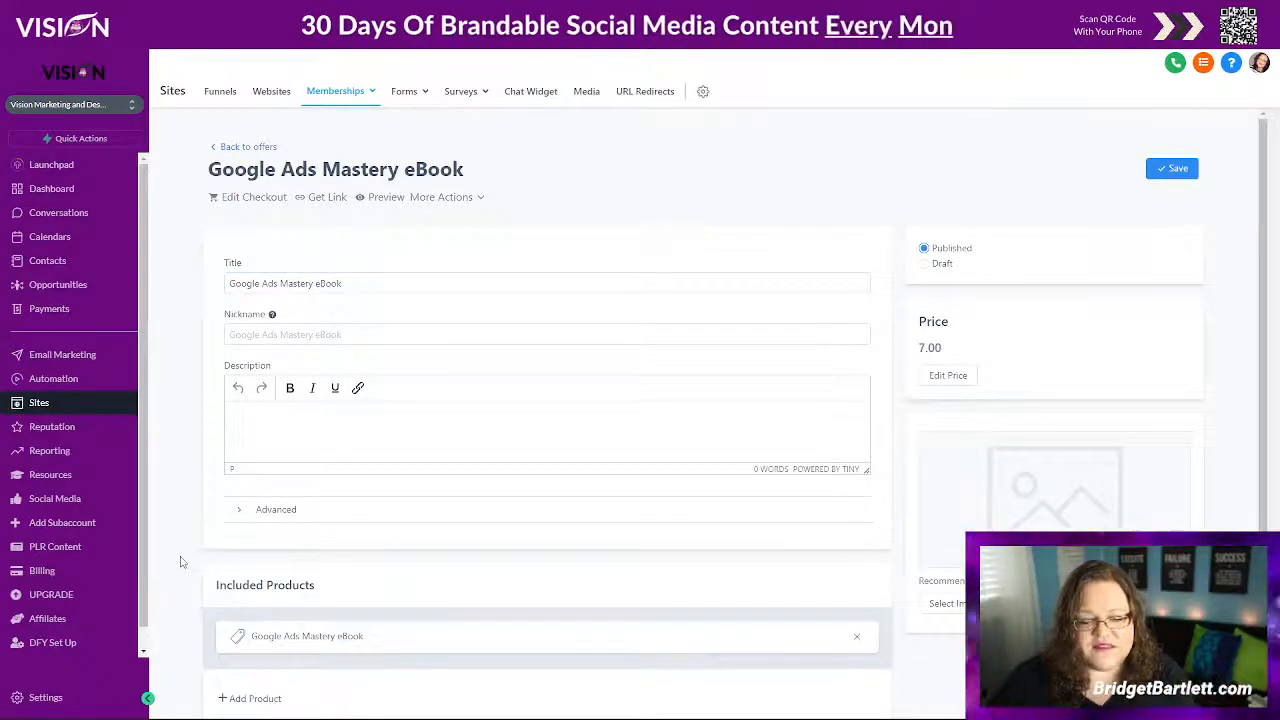
scroll(181, 562, down, 1)
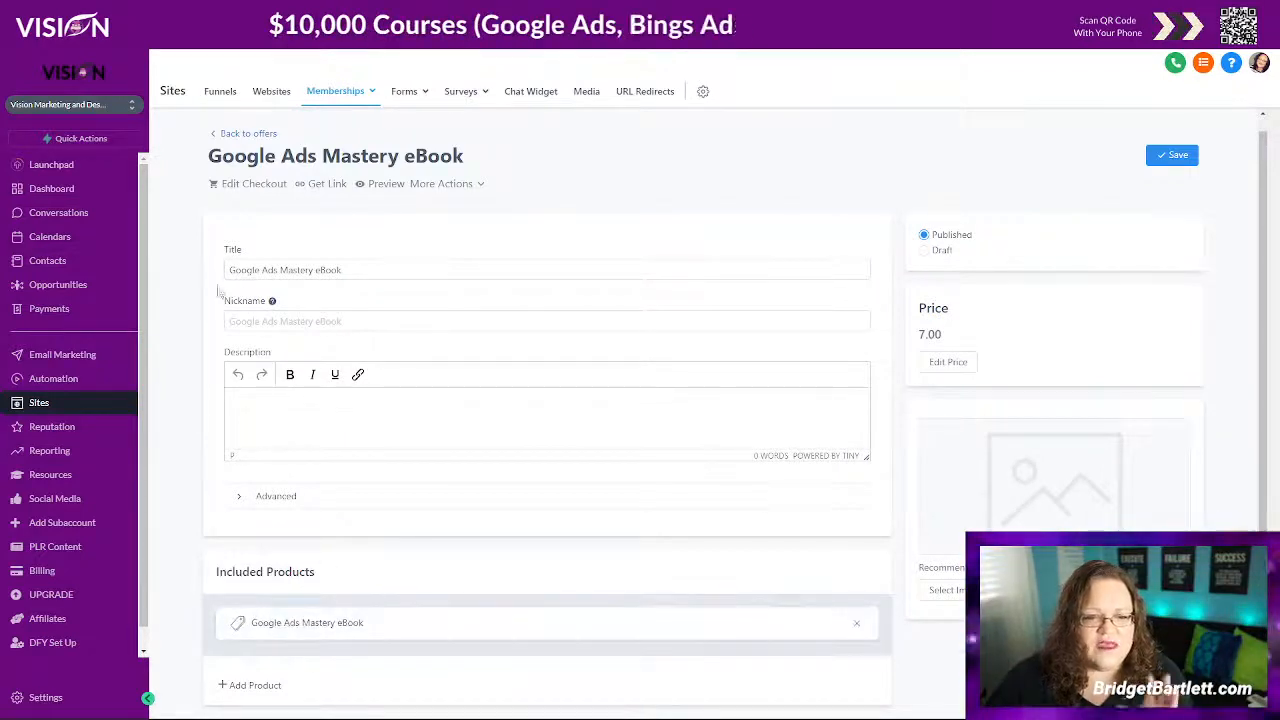
click(383, 271)
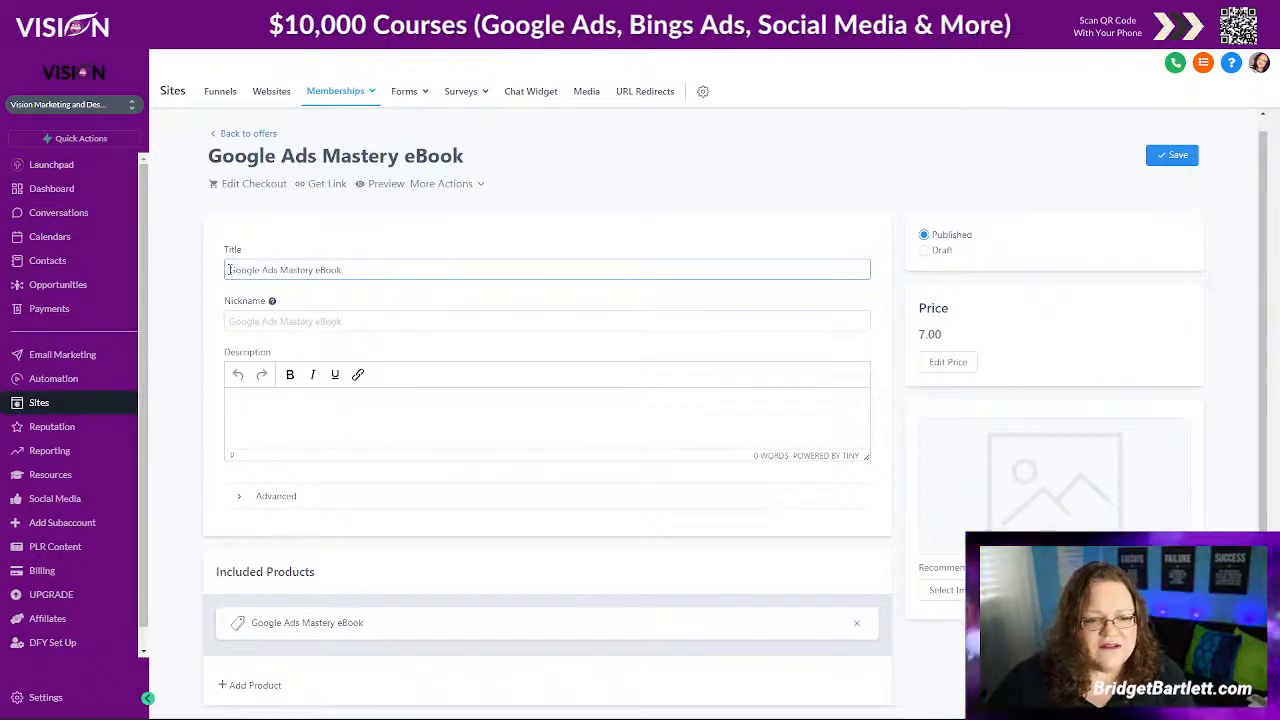
drag(229, 270, 397, 257)
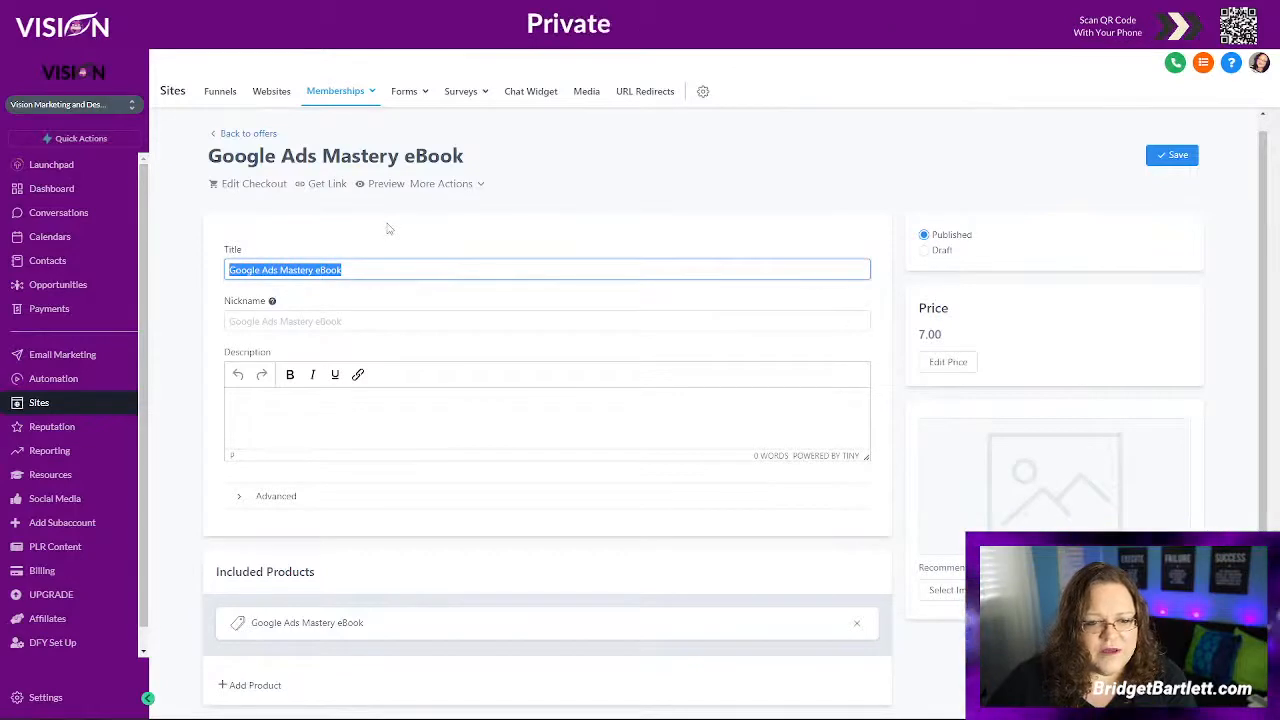
click(334, 298)
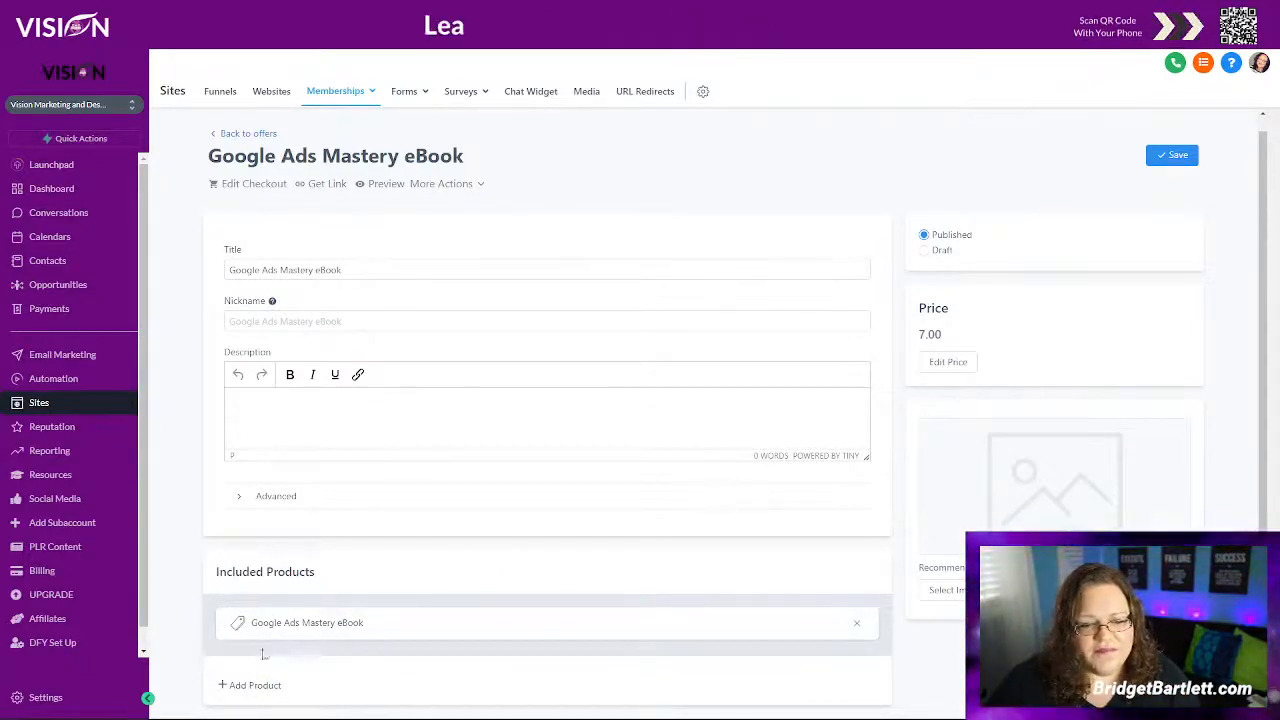
Browse the products that can be added to the Google Ads Mastery eBook offer without adding one
click(253, 688)
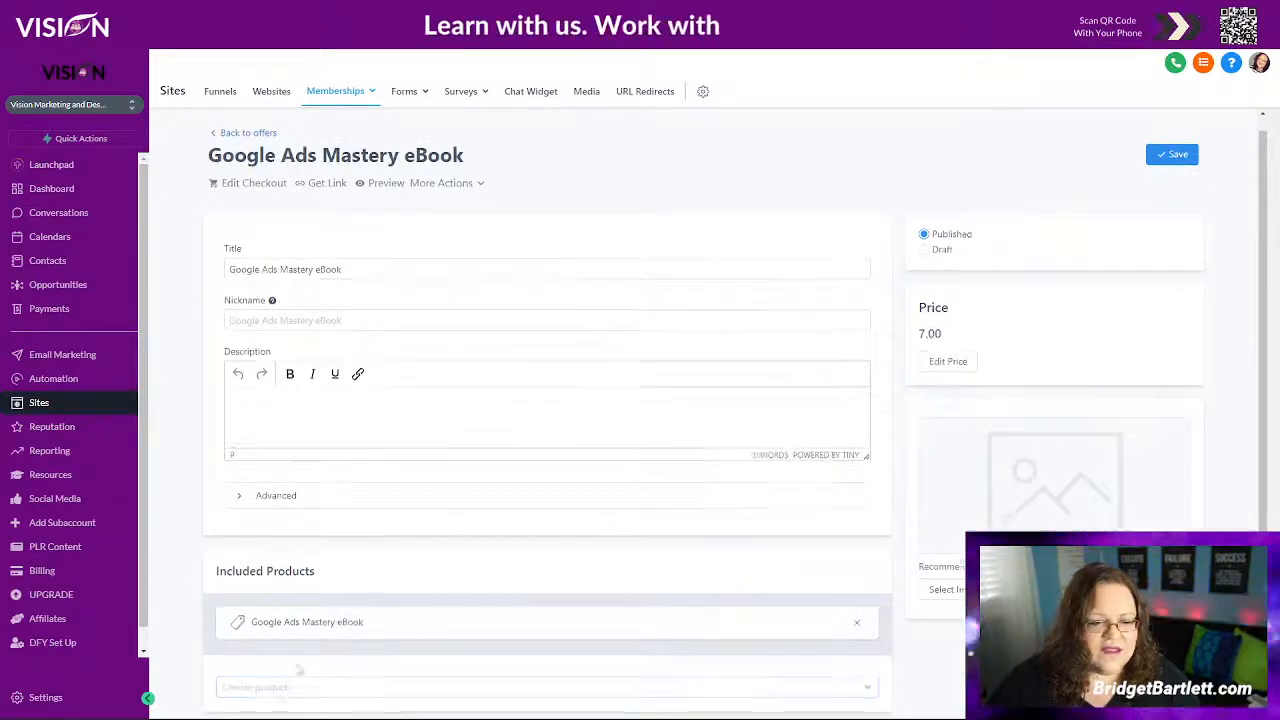
click(288, 682)
scroll(280, 600, down, 5)
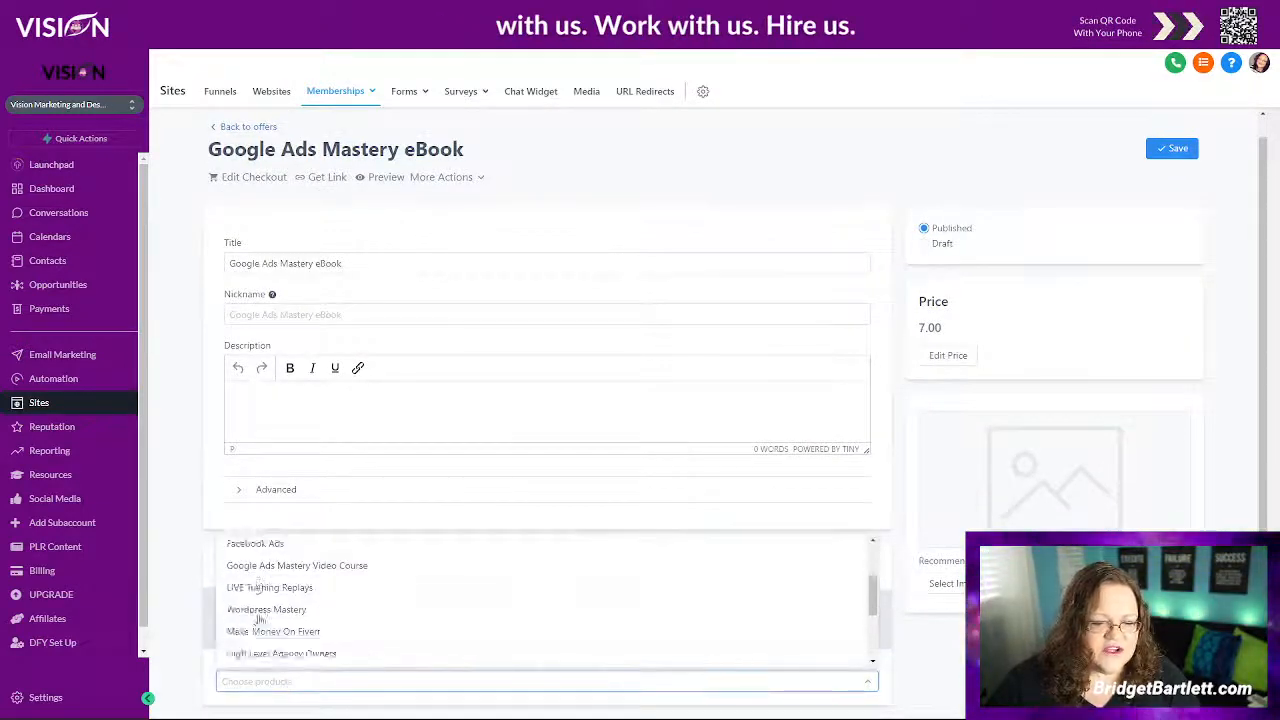
scroll(305, 634, up, 5)
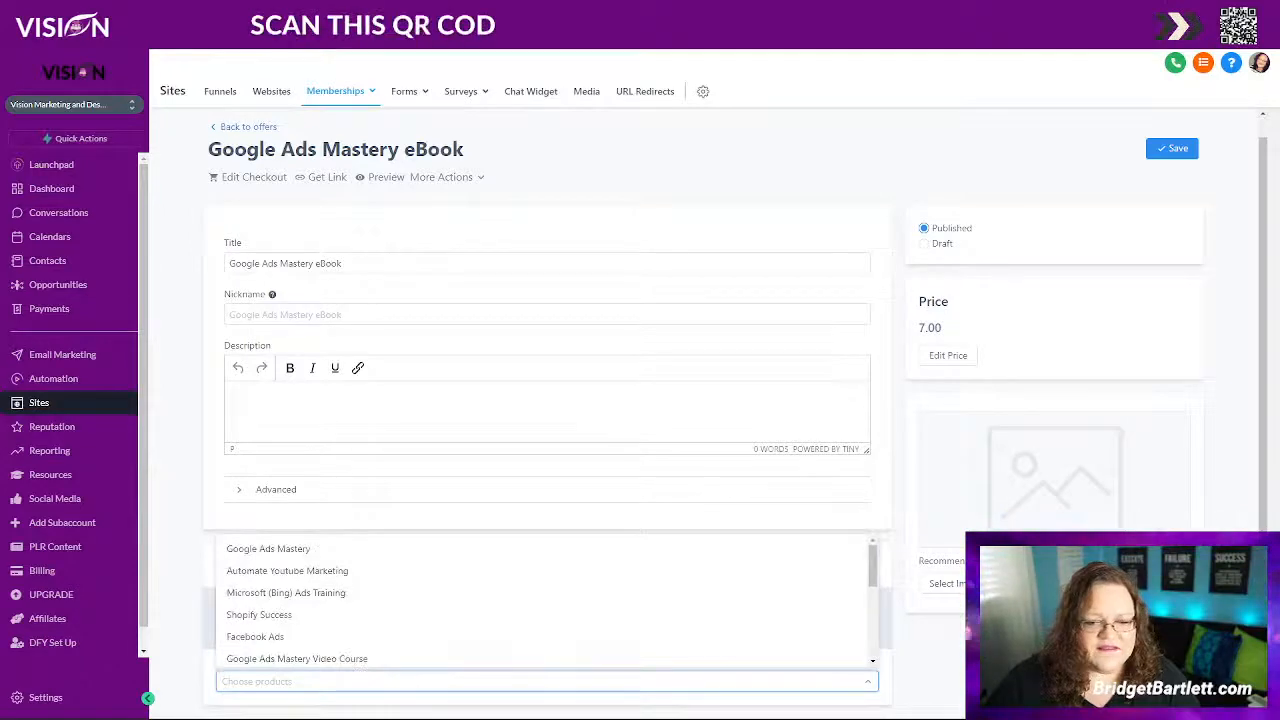
click(195, 591)
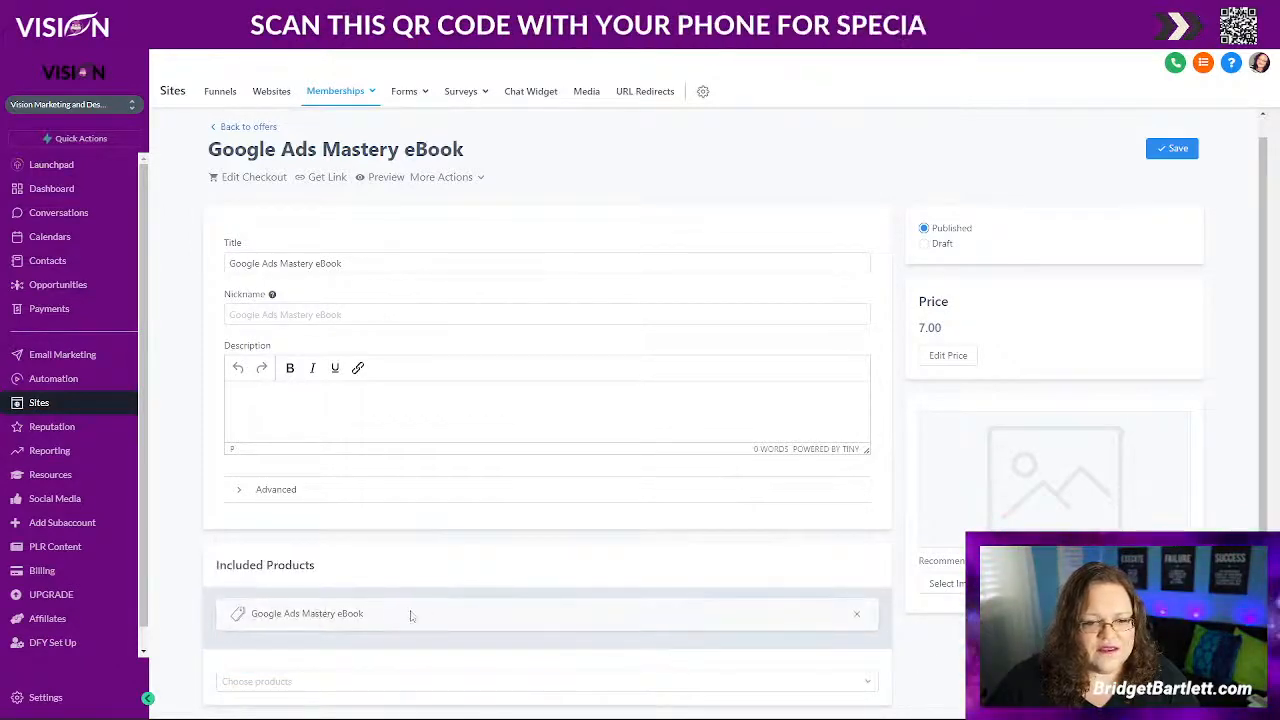
Review the eBook offer's one-time payment plan, close it unchanged and return to the offers list
click(947, 357)
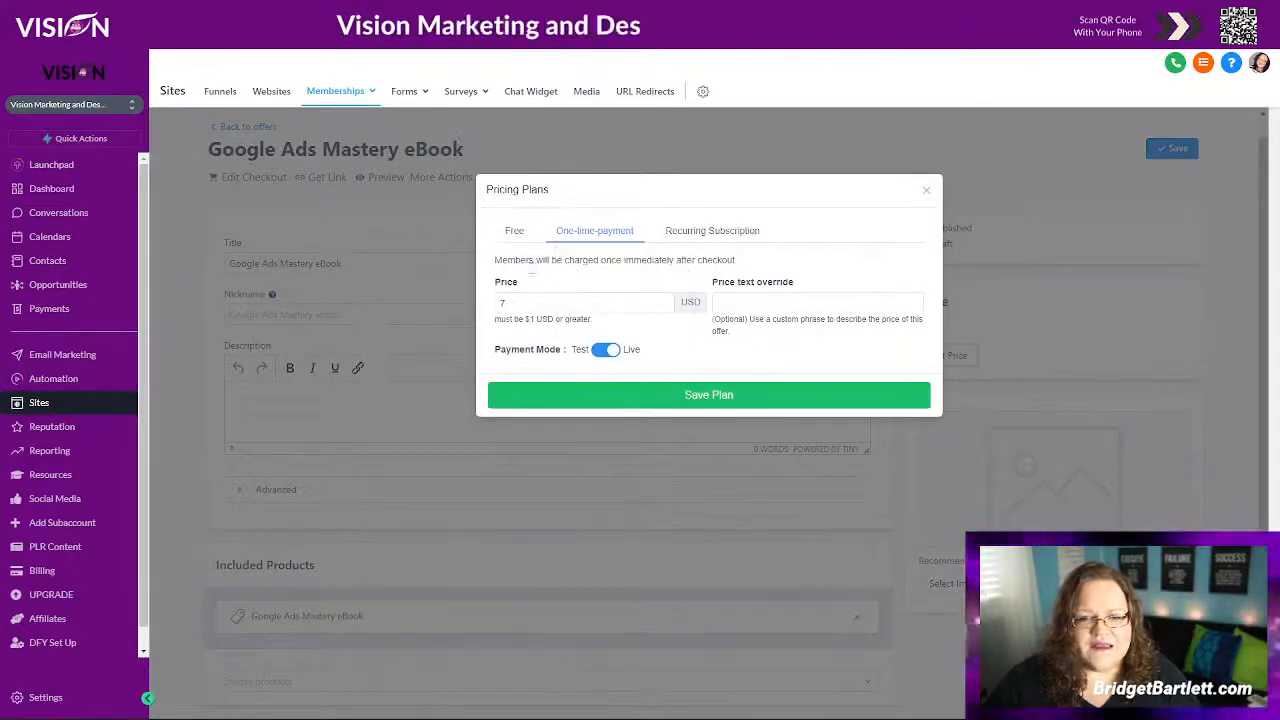
click(533, 304)
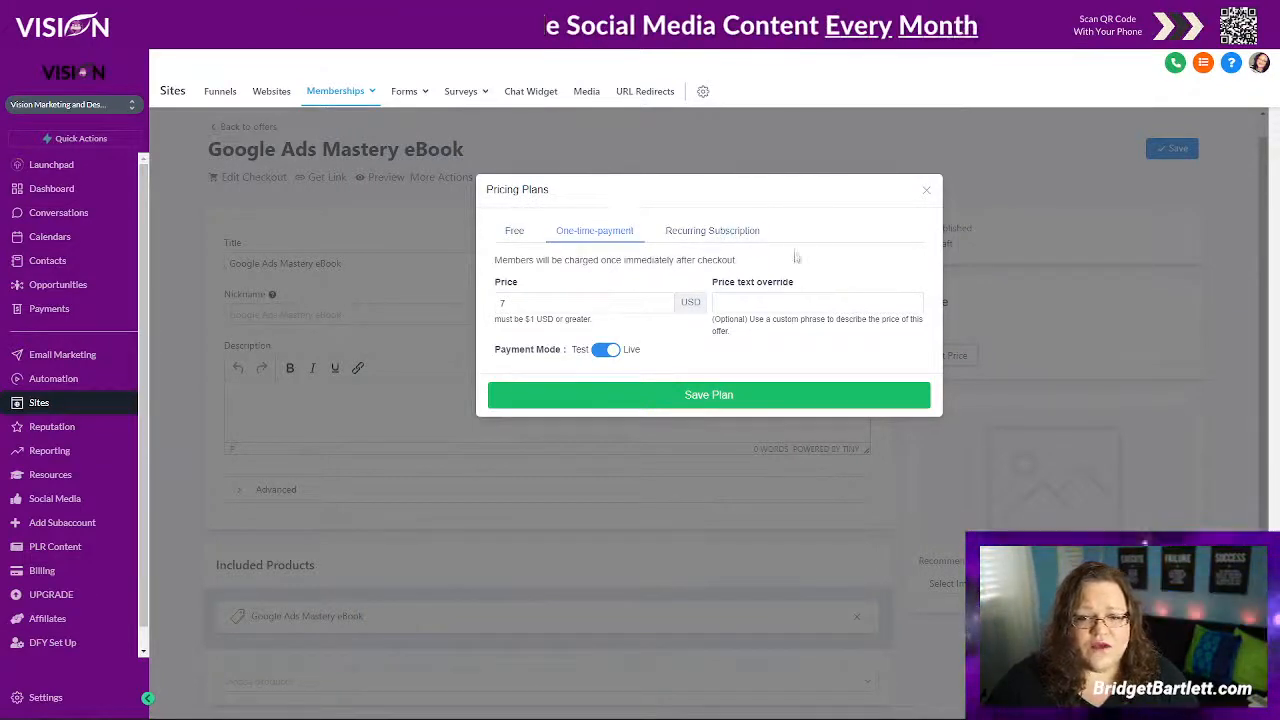
click(927, 192)
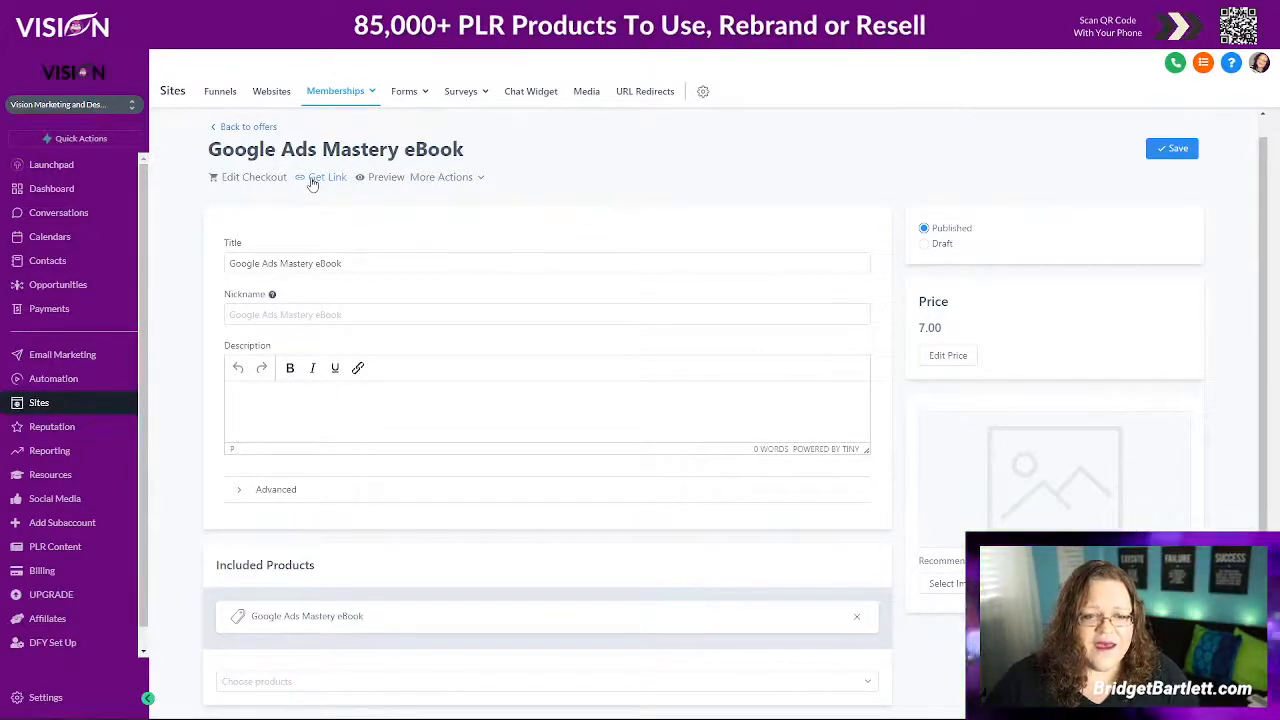
click(247, 128)
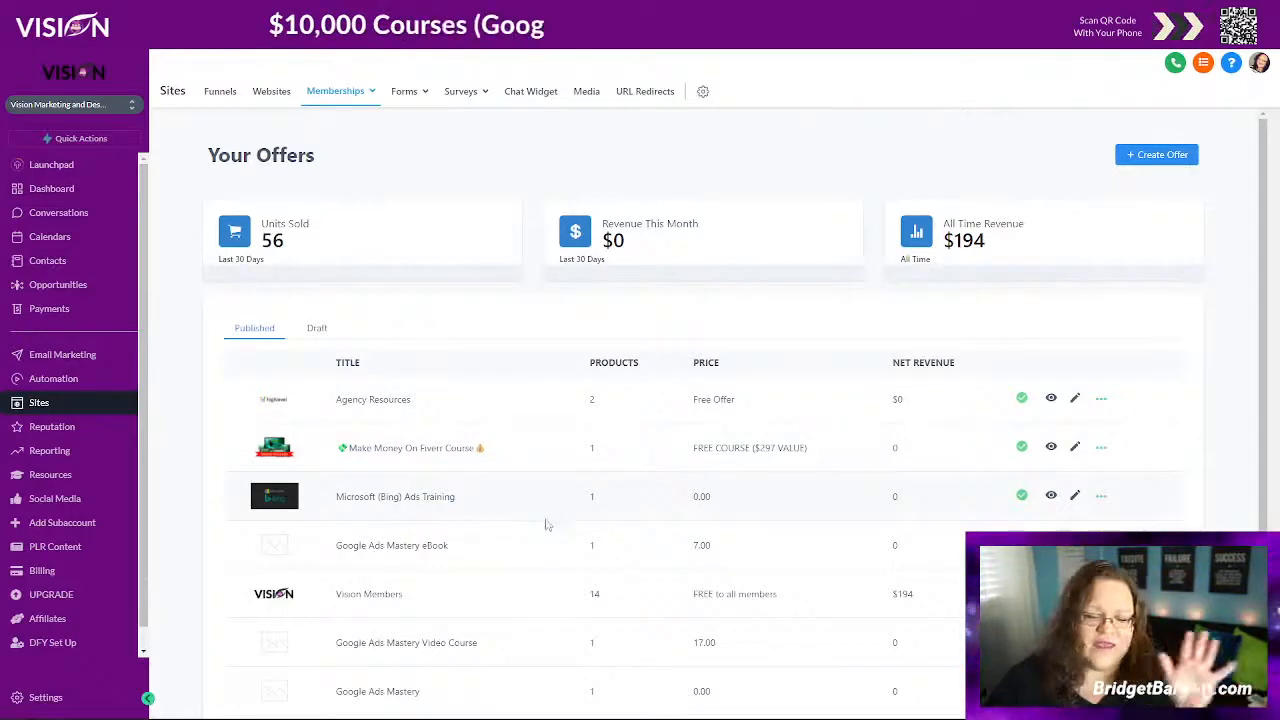
Look at the Google Ads Mastery Video Course offer and the blank new offer form, and return to the offers list
scroll(502, 519, down, 1)
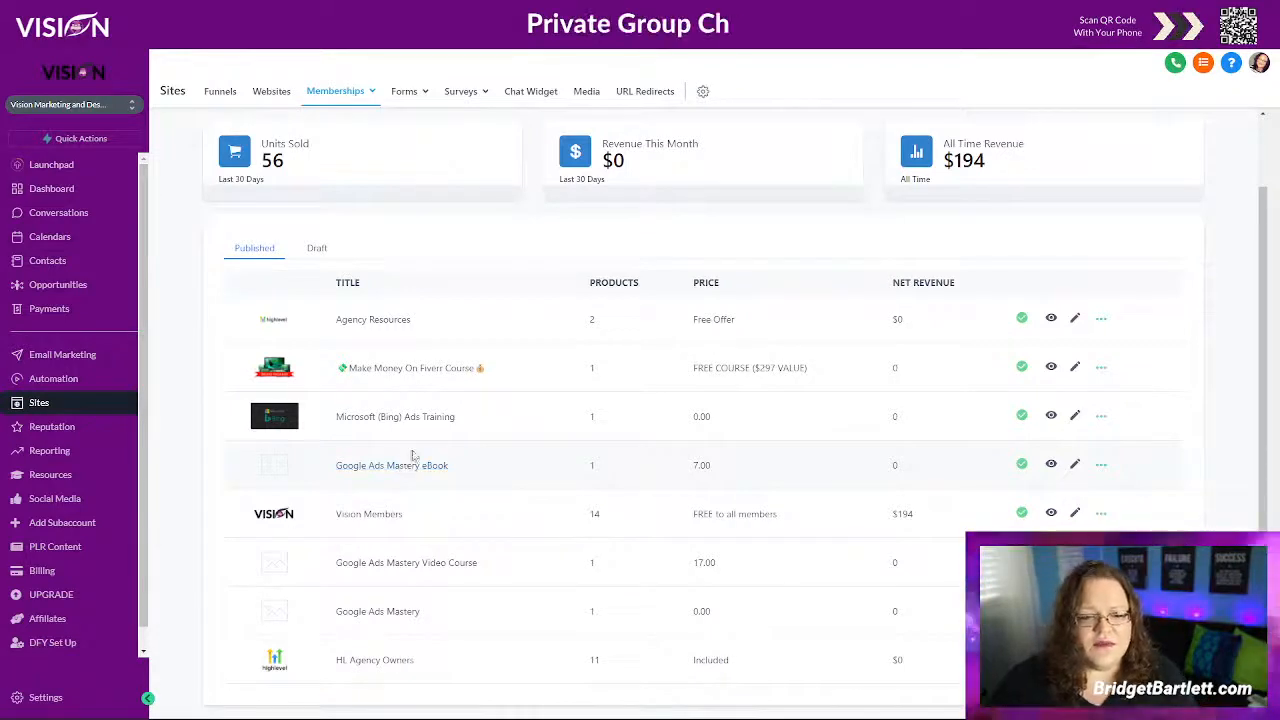
click(372, 565)
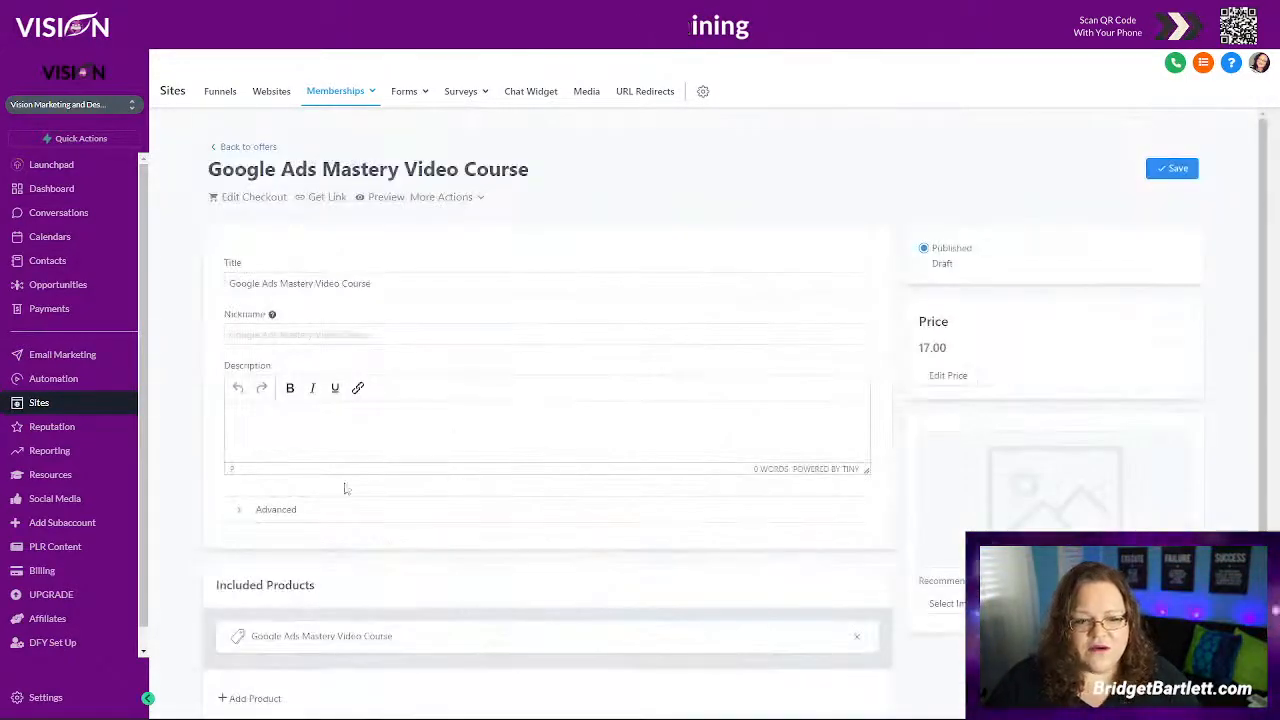
click(252, 147)
click(1160, 156)
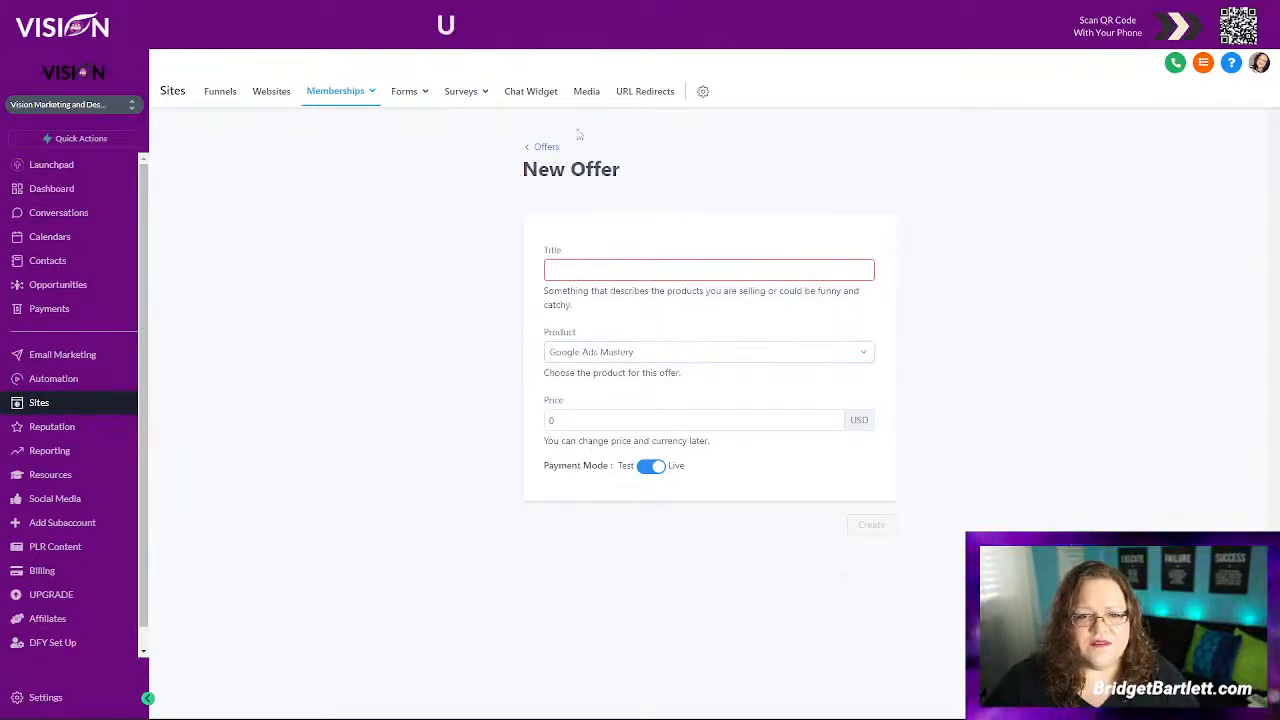
click(546, 147)
Open the Google Ads Mastery Video Course offer, review its one-time payment plan and return to the offers list
scroll(383, 403, down, 1)
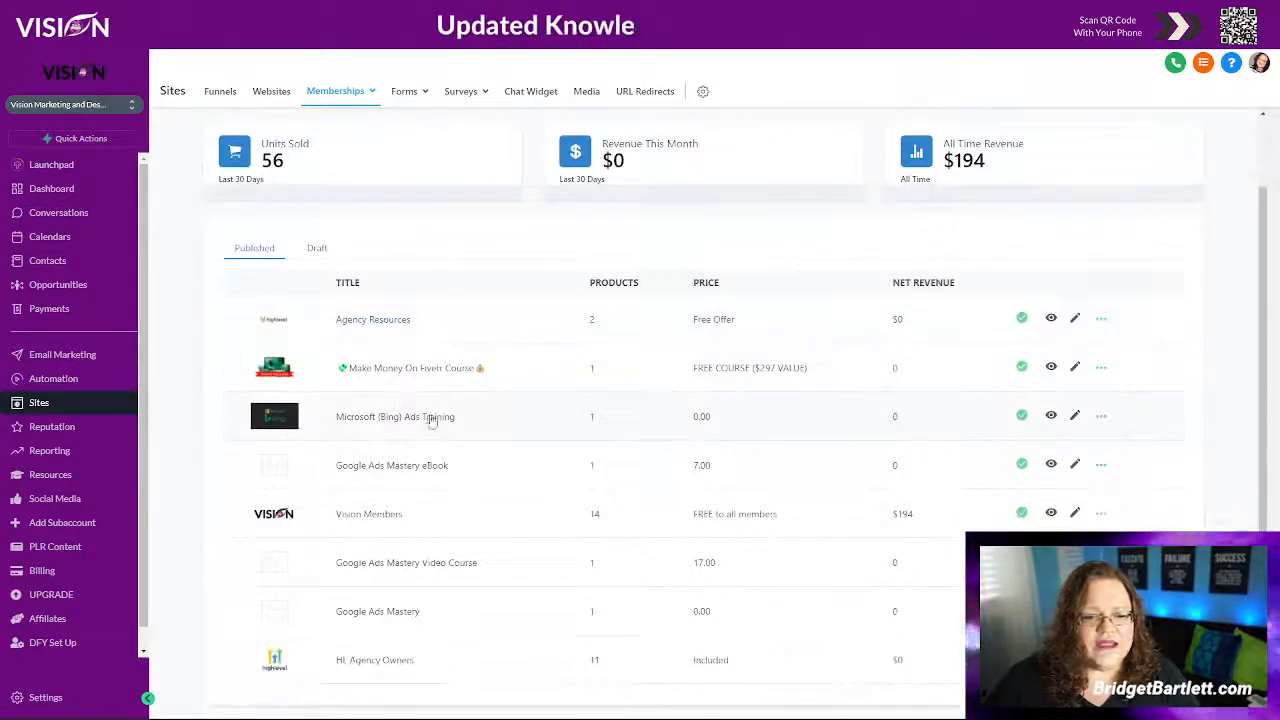
click(400, 568)
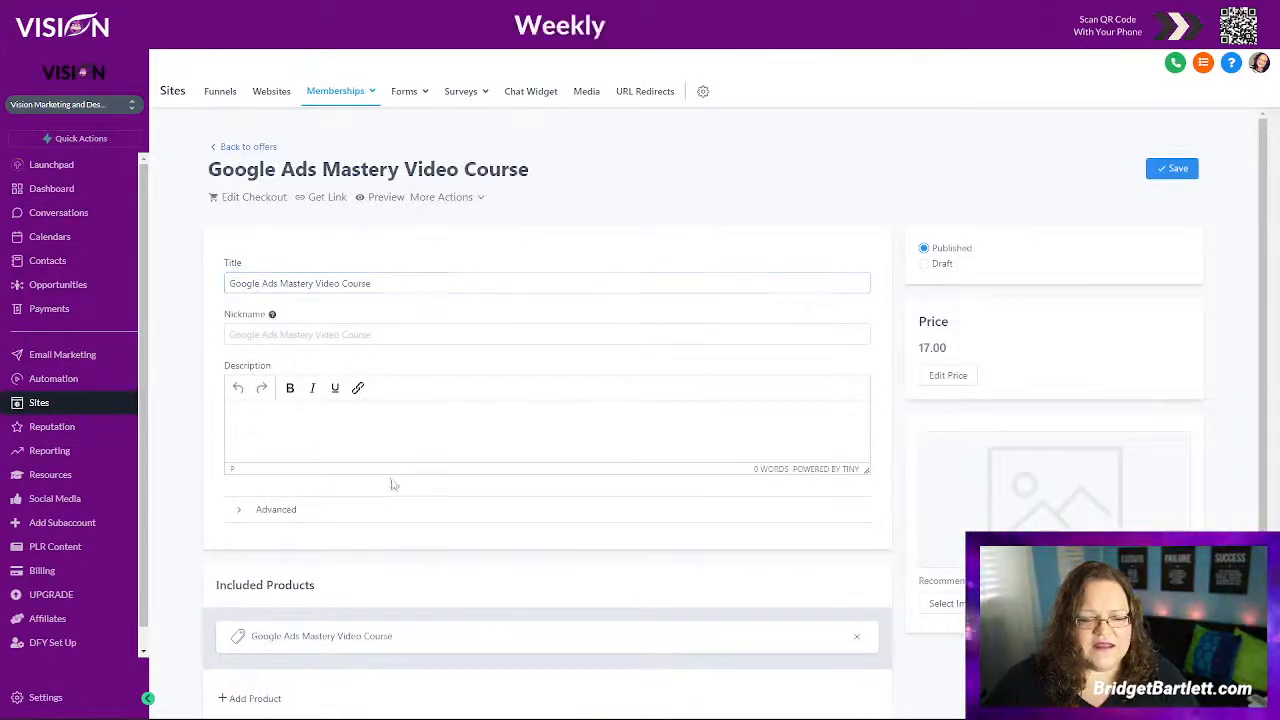
scroll(370, 560, down, 1)
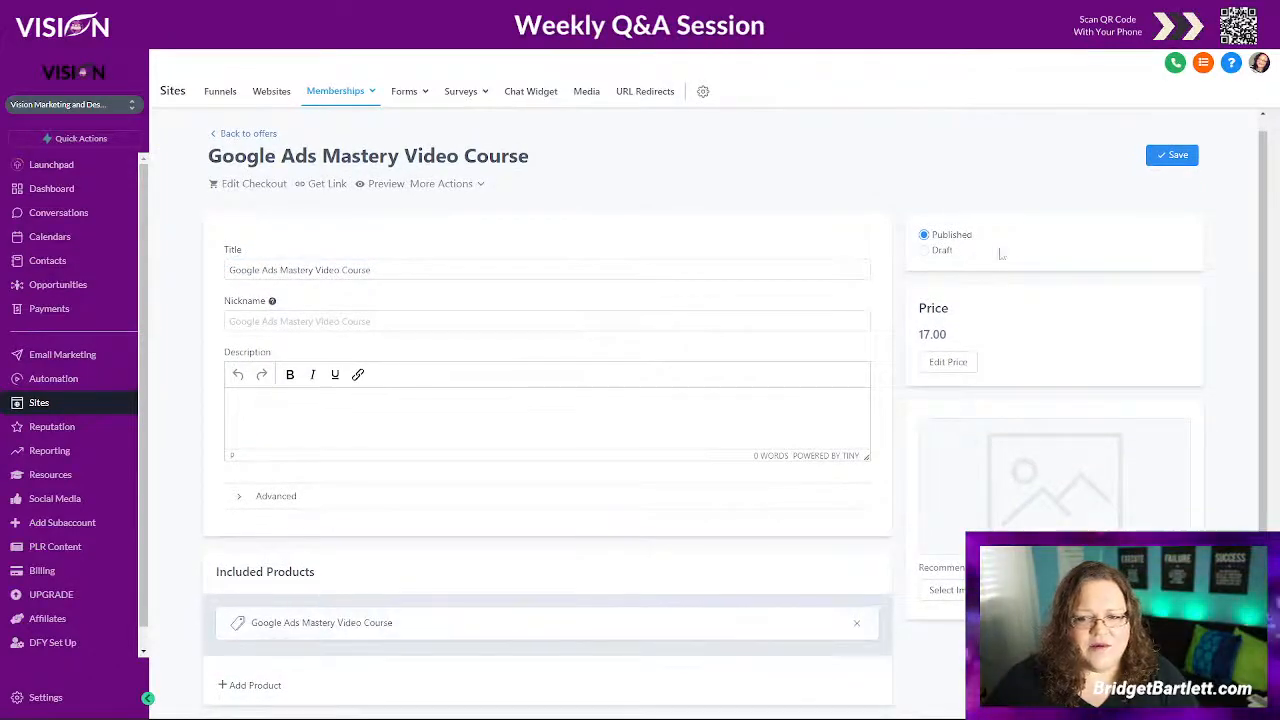
click(932, 363)
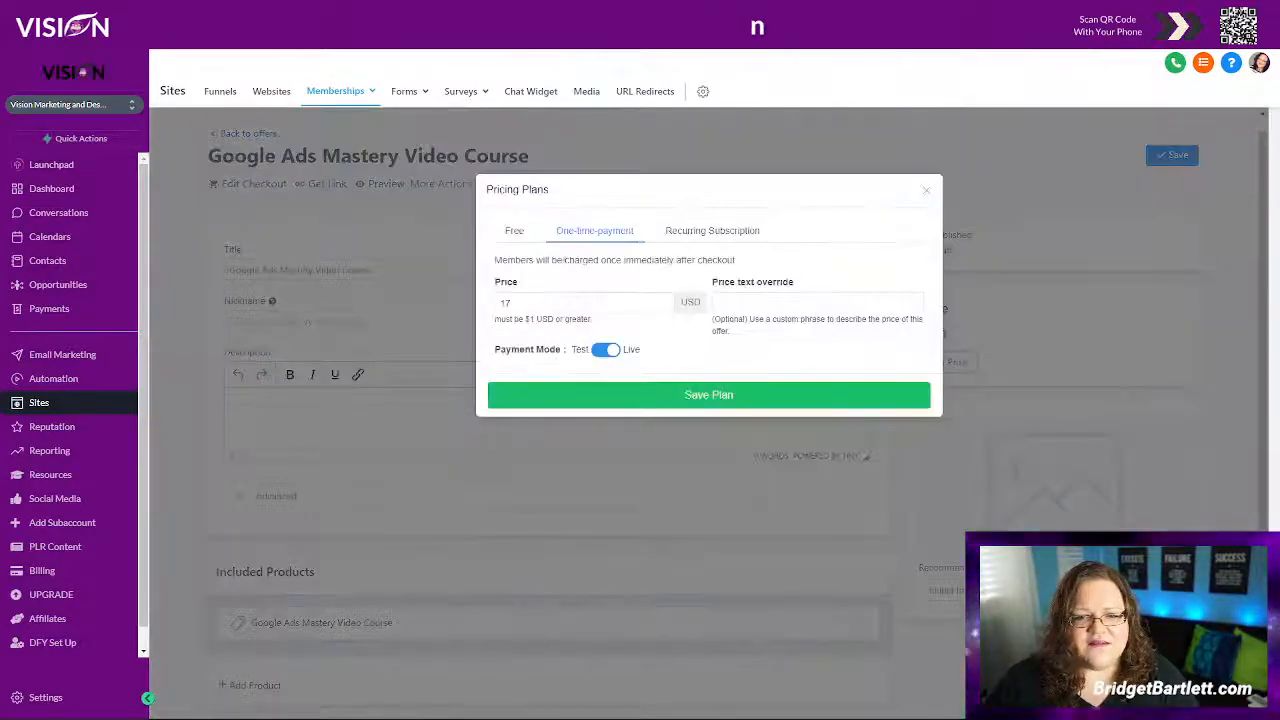
click(512, 302)
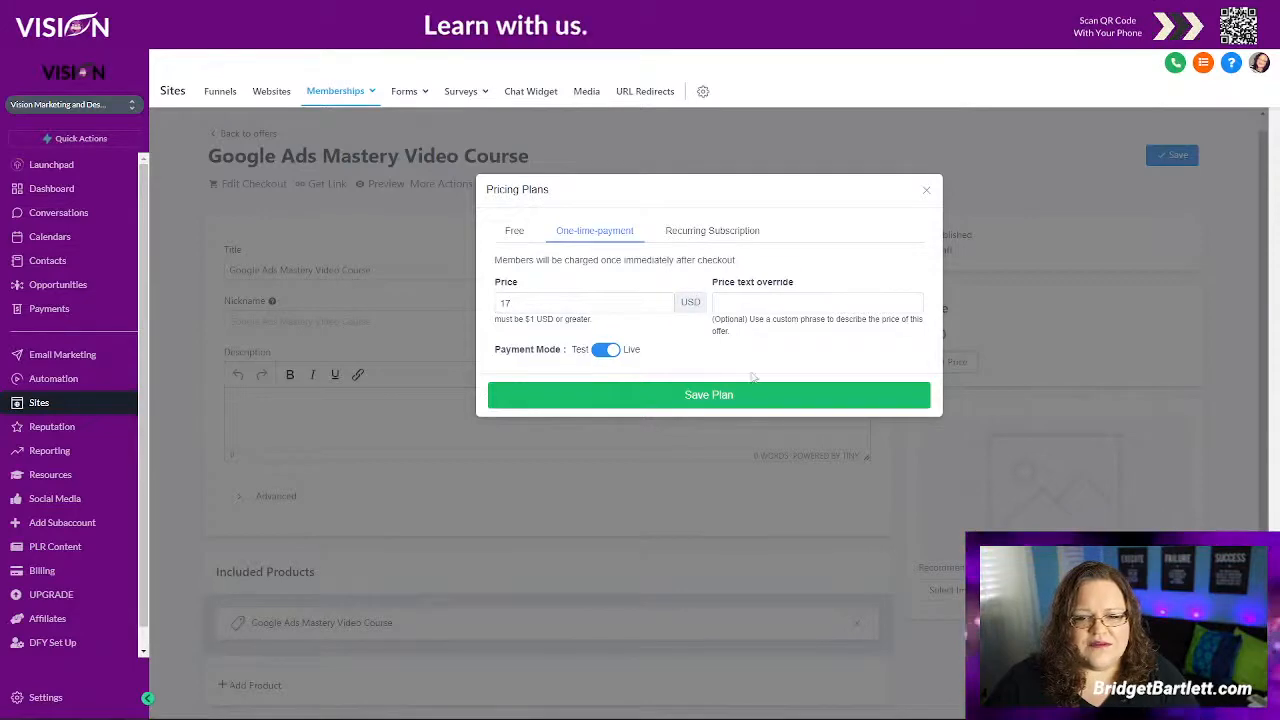
click(928, 192)
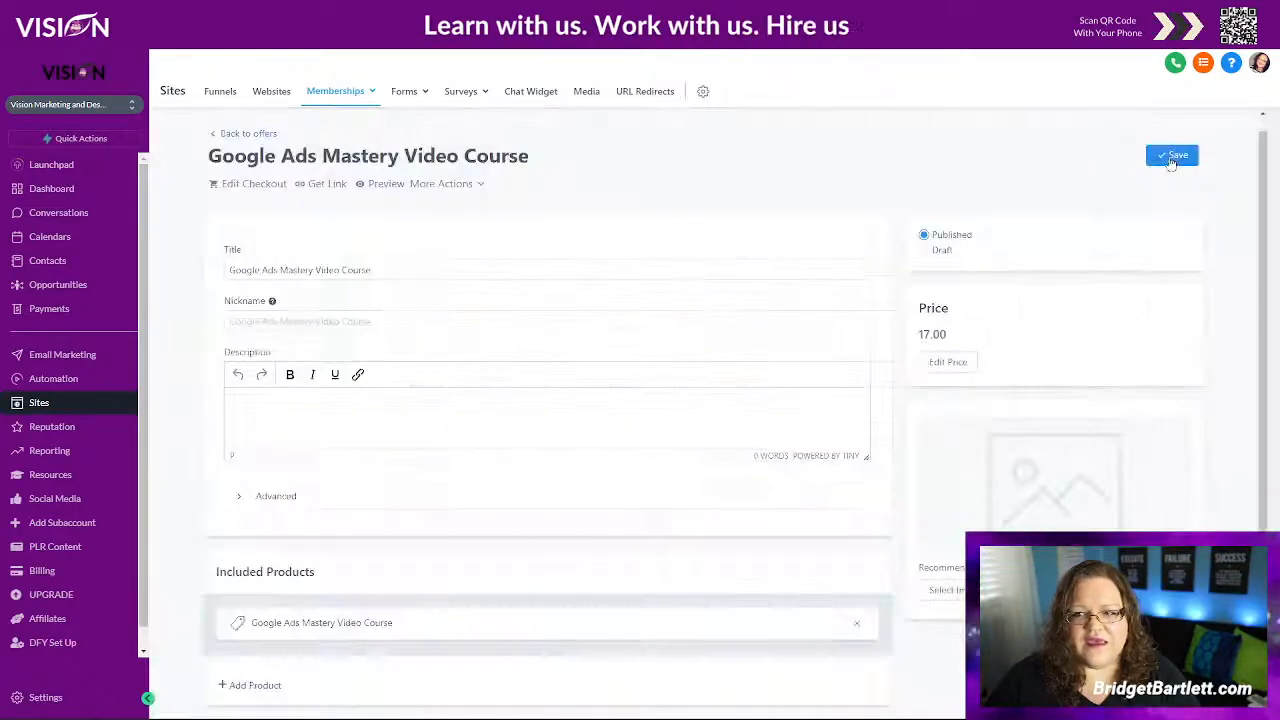
click(262, 134)
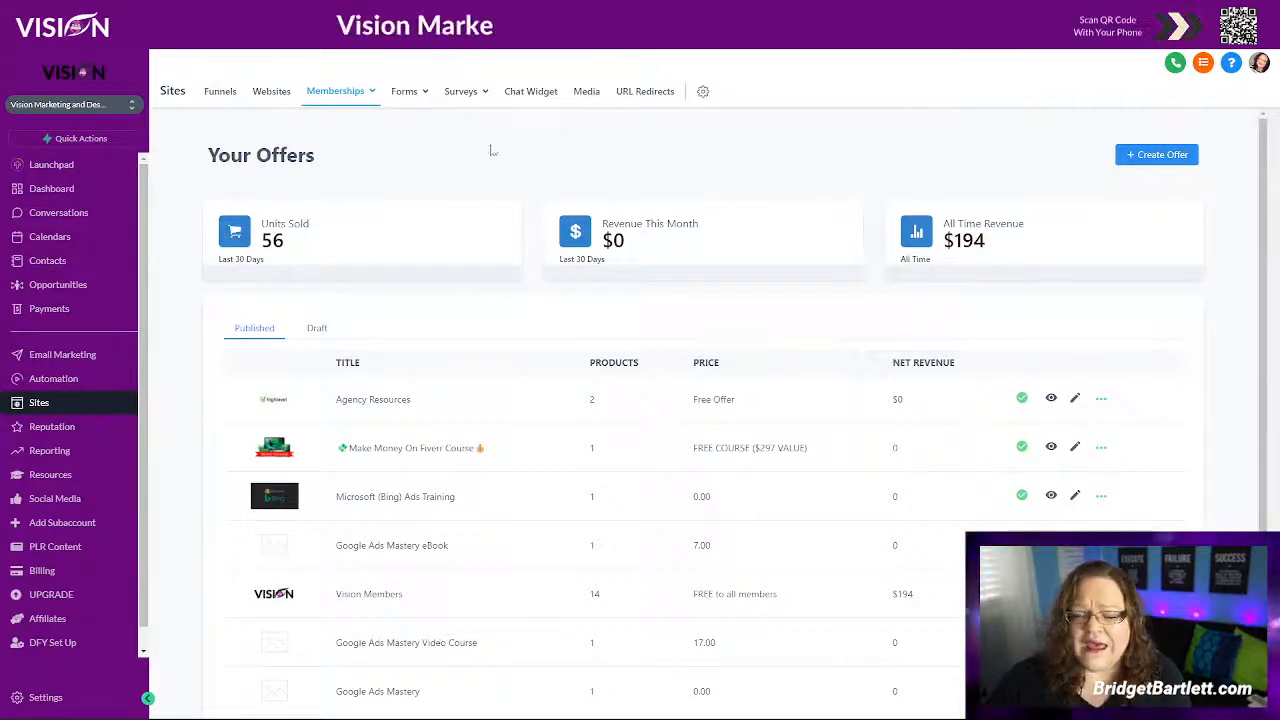
Start a new product in Payments and set its product type to Digital goods
click(57, 311)
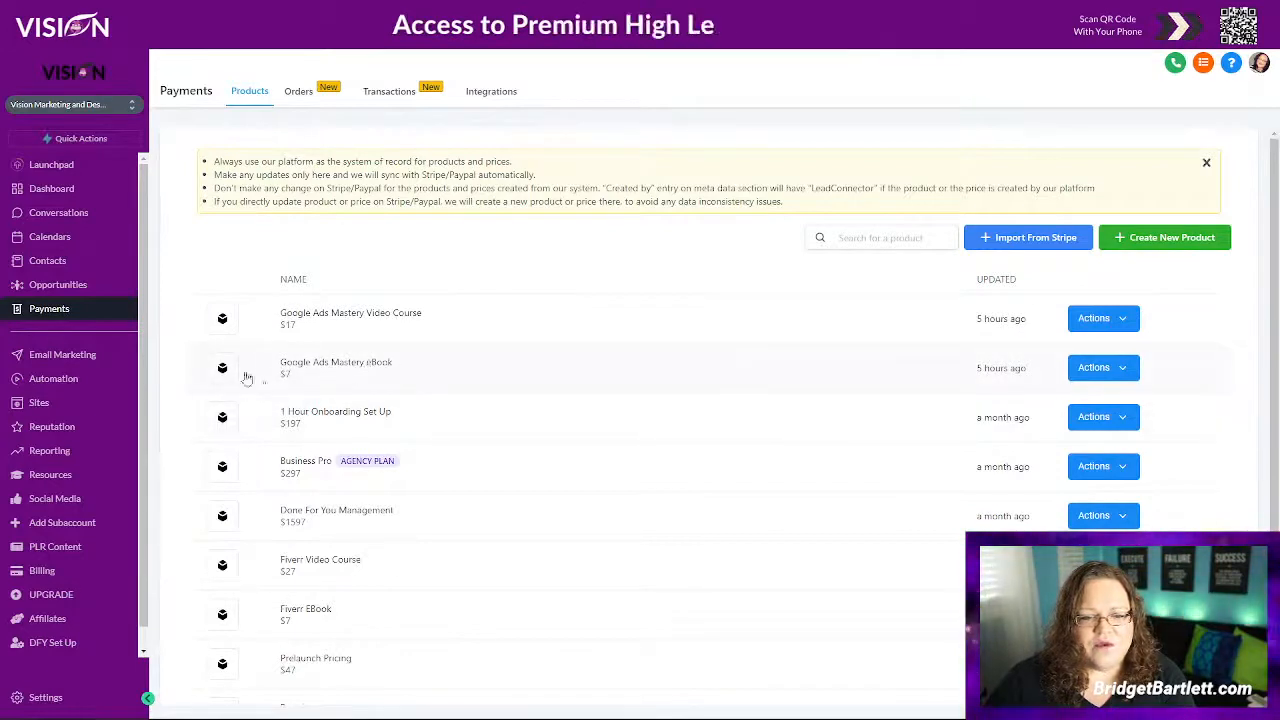
click(1160, 240)
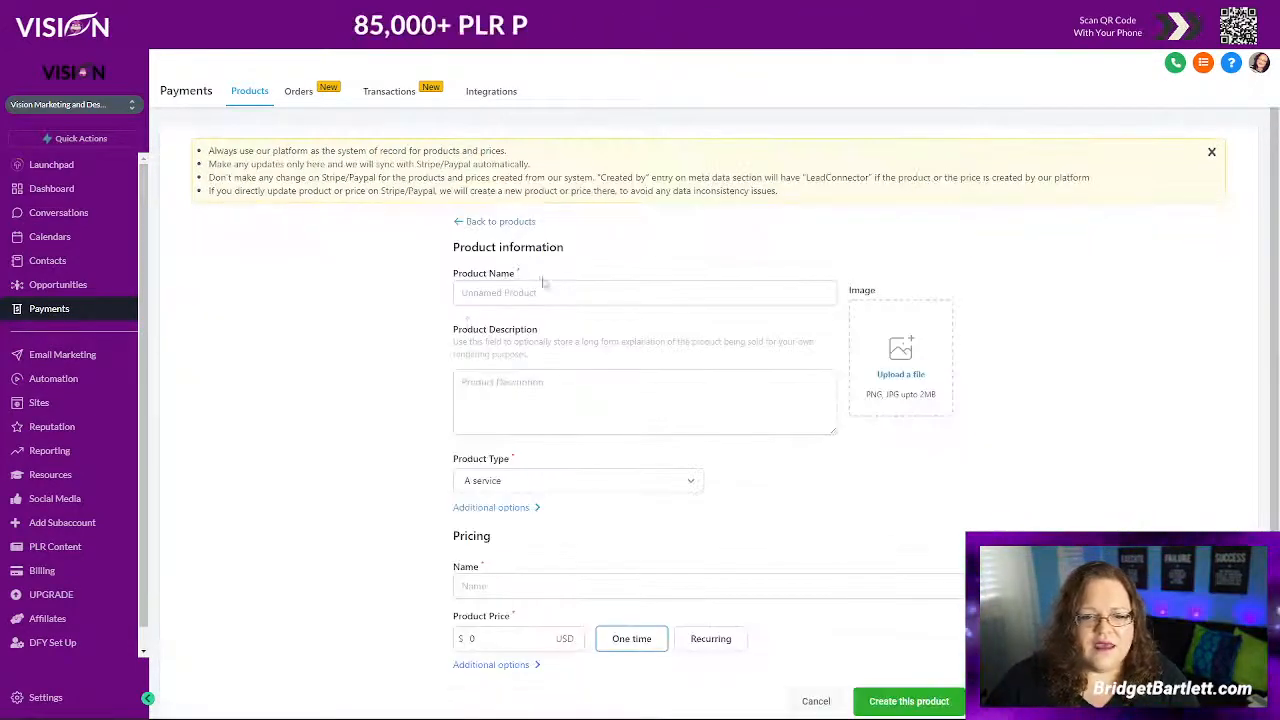
click(500, 291)
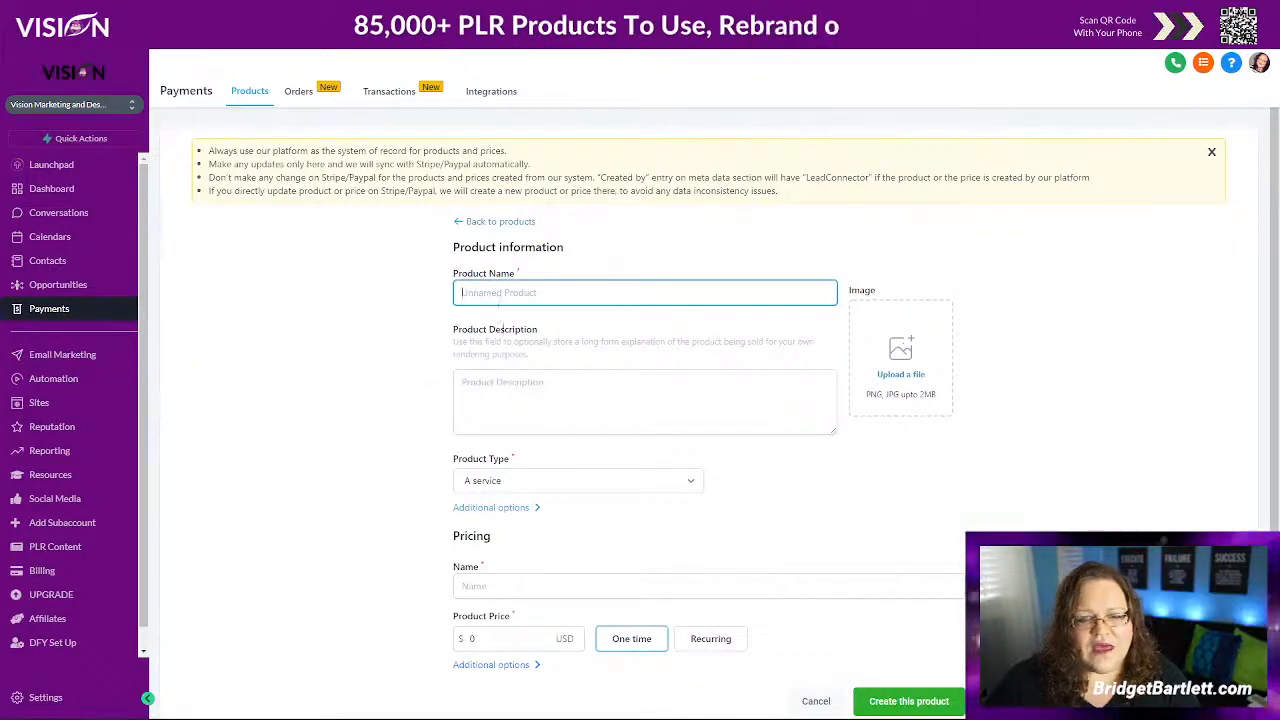
click(500, 480)
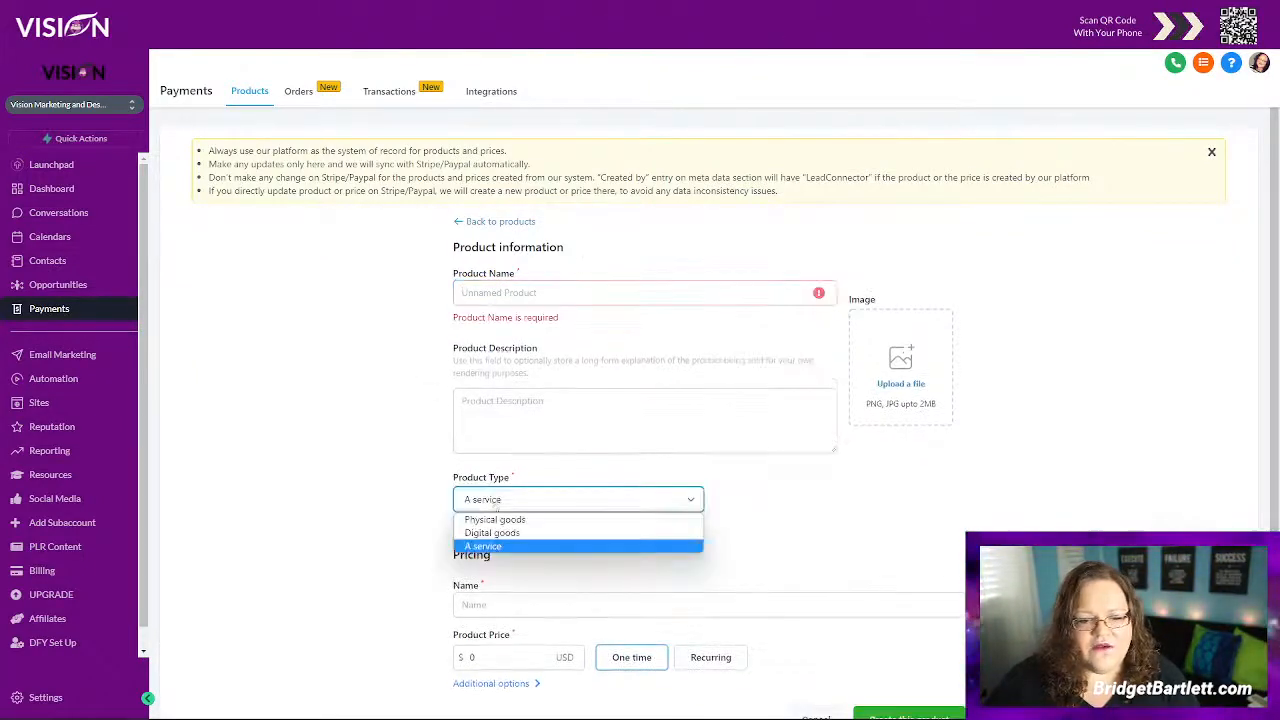
click(490, 531)
scroll(783, 514, down, 1)
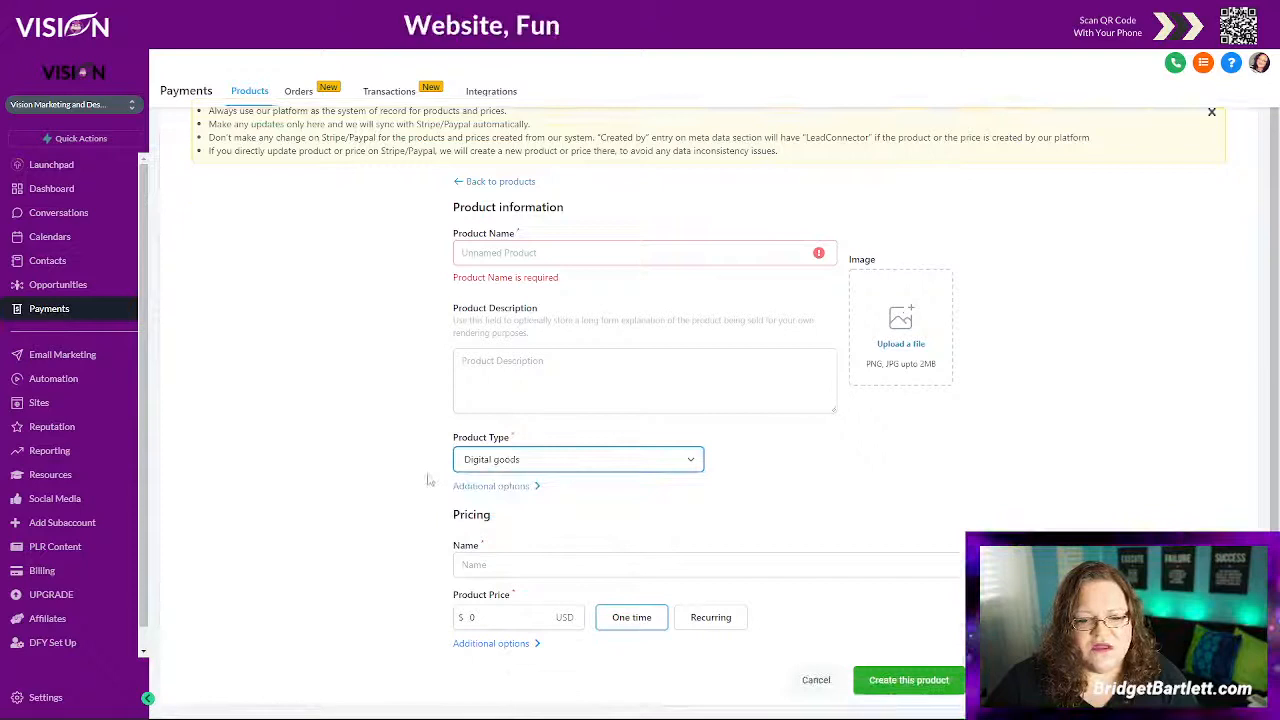
Look over the new product's pricing name and price fields and reveal the additional pricing options
click(540, 563)
click(459, 567)
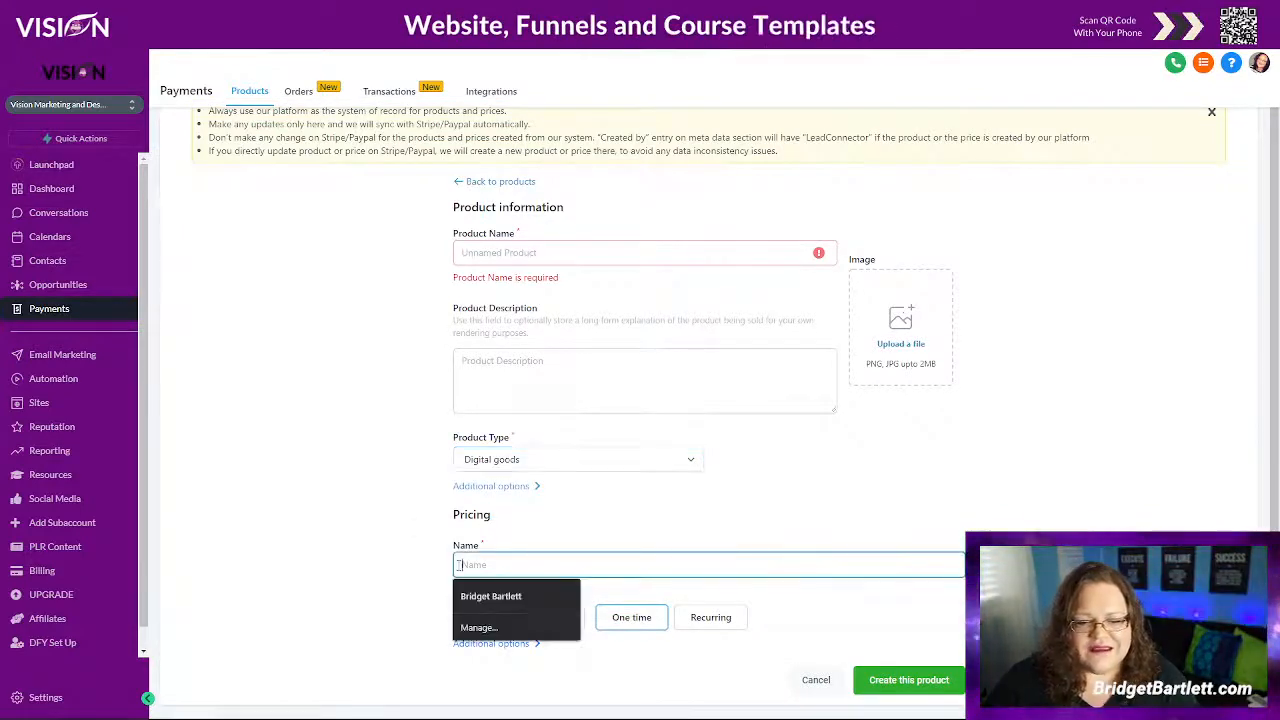
click(401, 538)
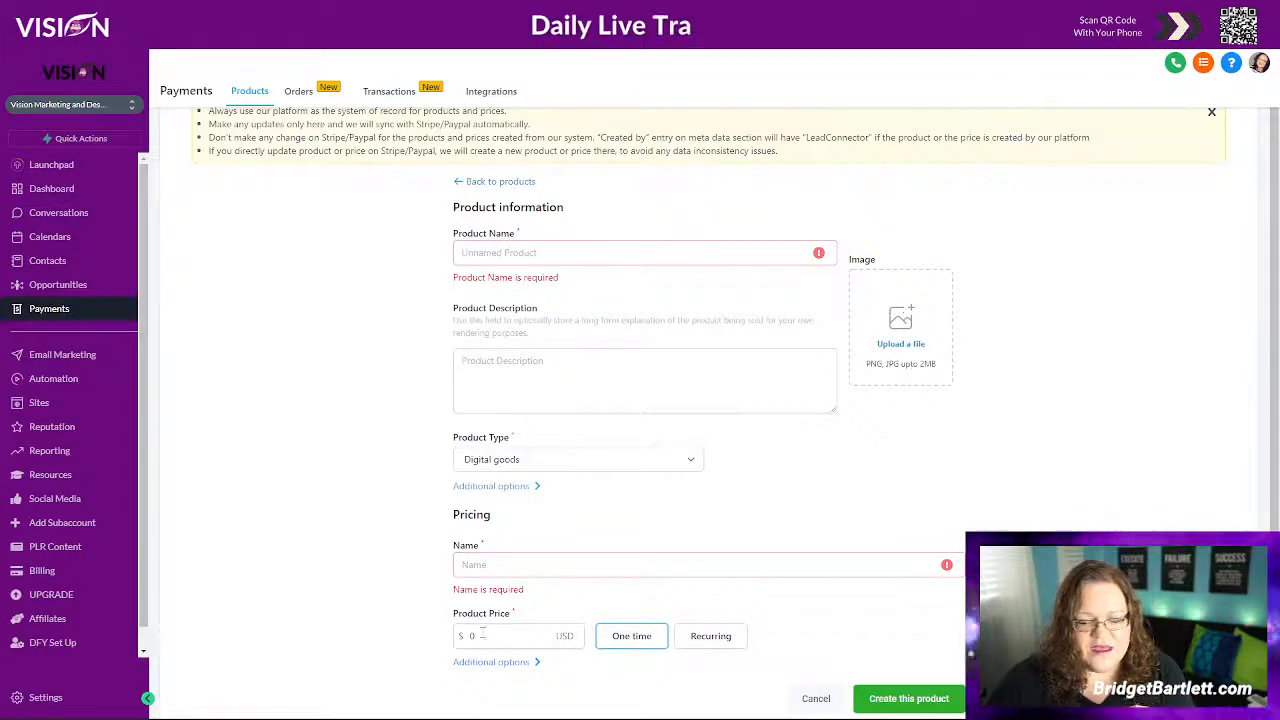
scroll(392, 606, down, 1)
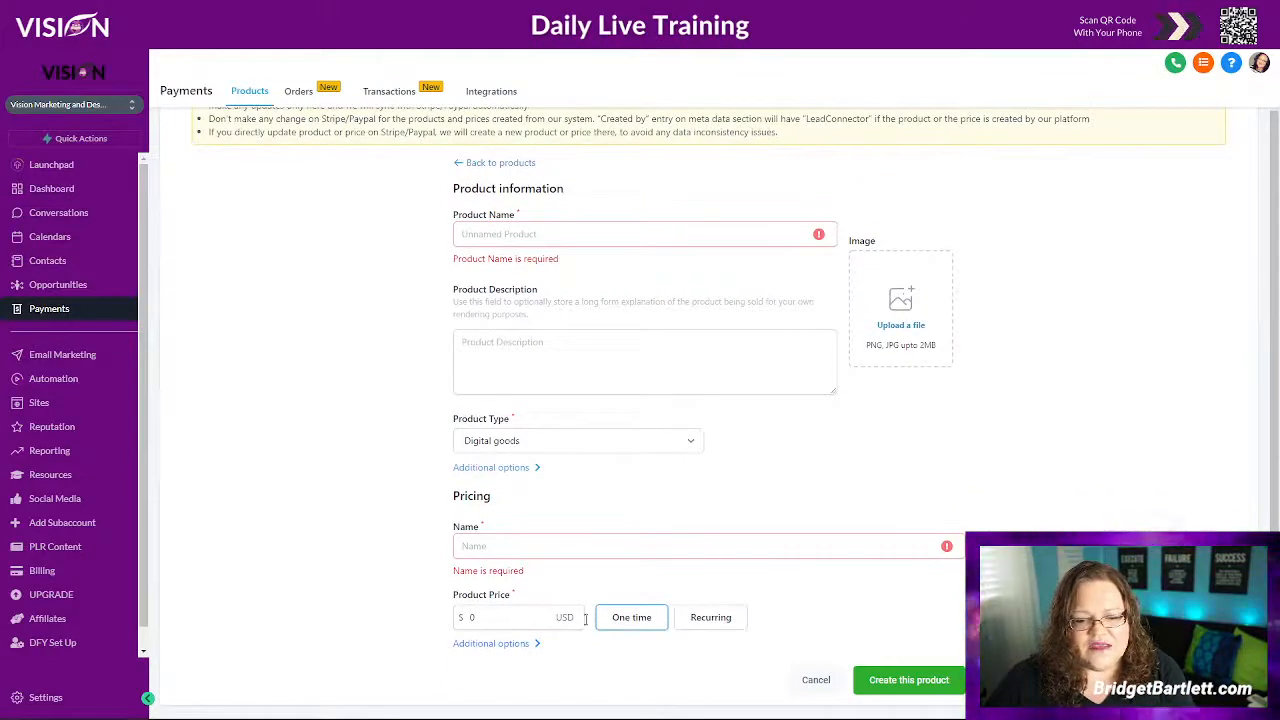
click(497, 644)
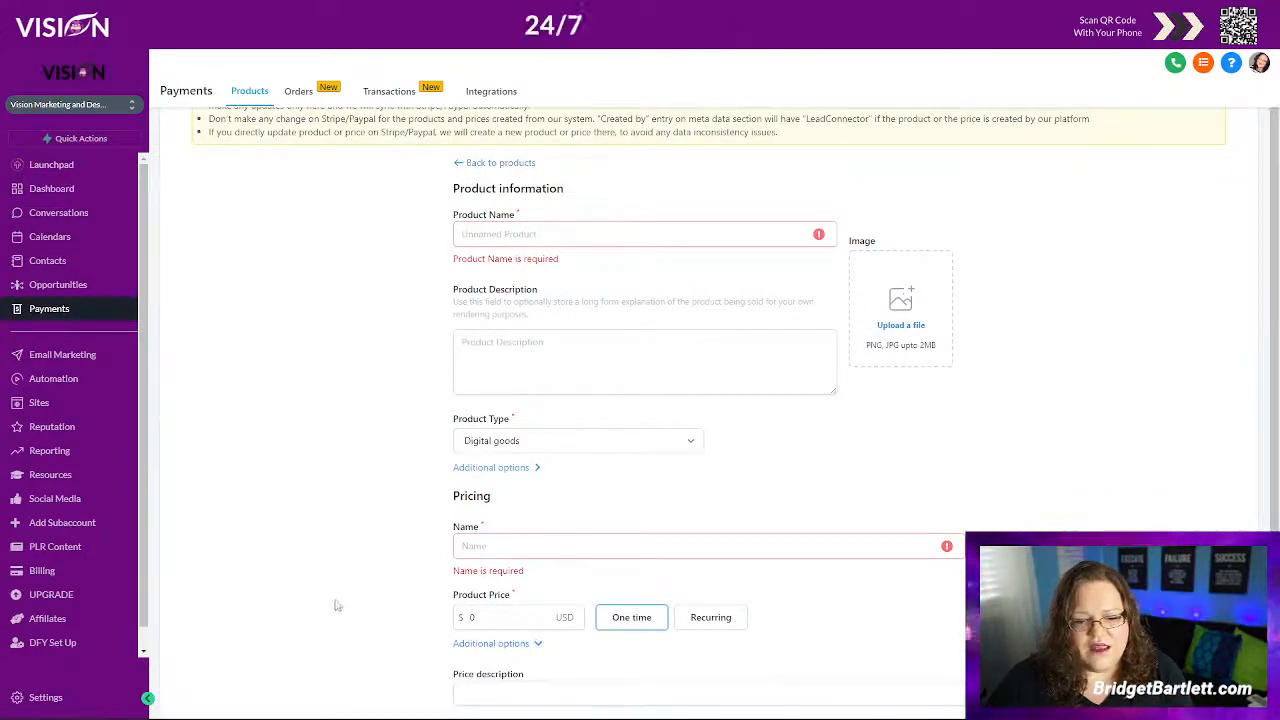
Mark the new product as a membership offer and select Google Ads Mastery eBook as its offer
scroll(371, 597, down, 2)
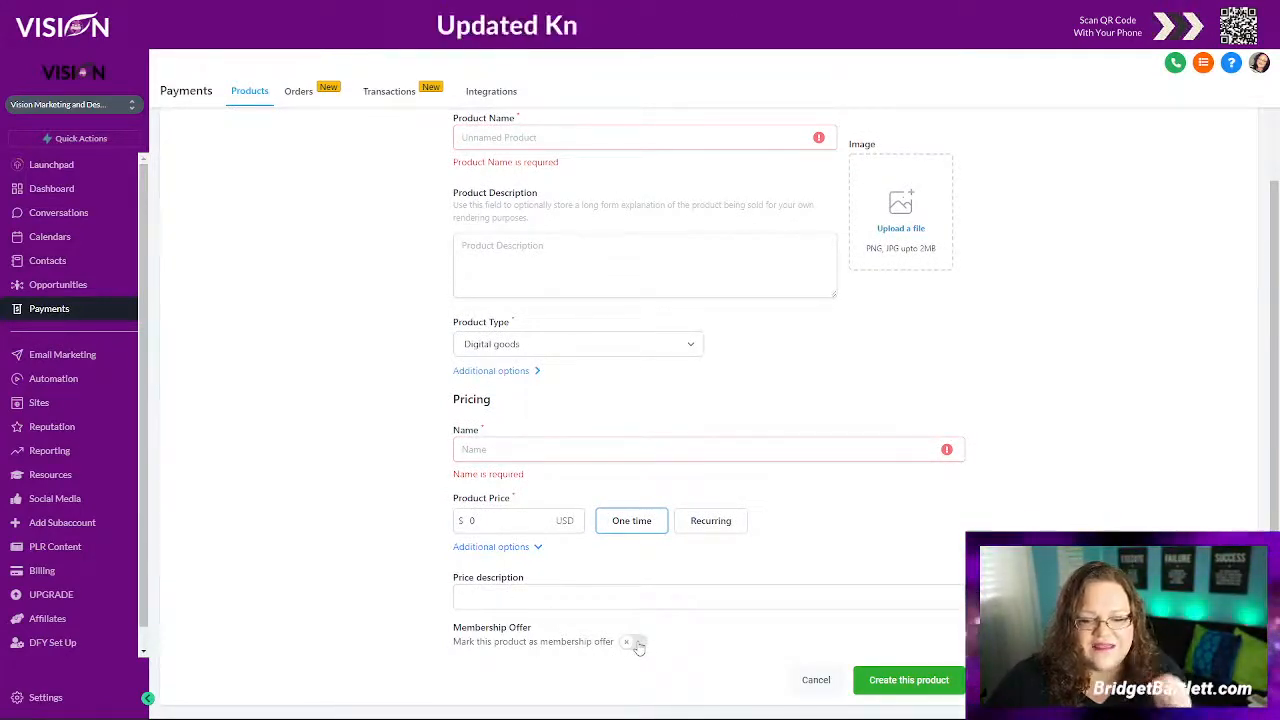
click(636, 644)
scroll(428, 617, down, 1)
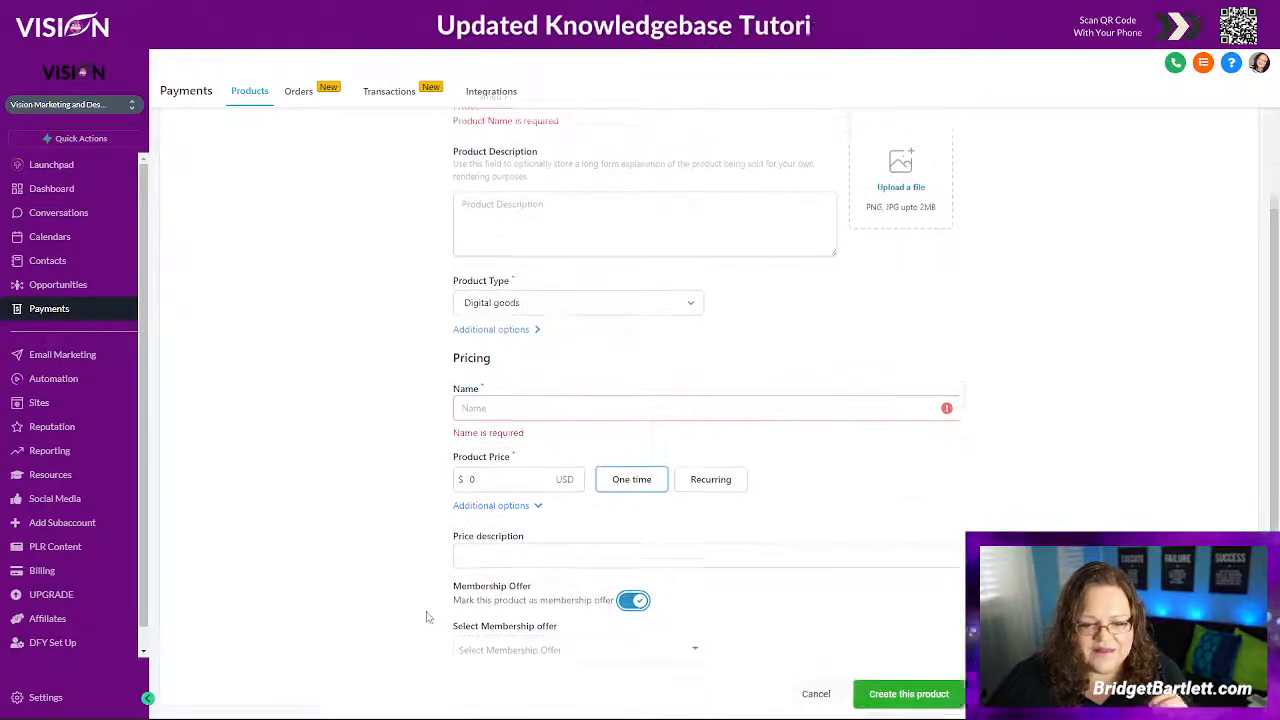
scroll(428, 617, down, 1)
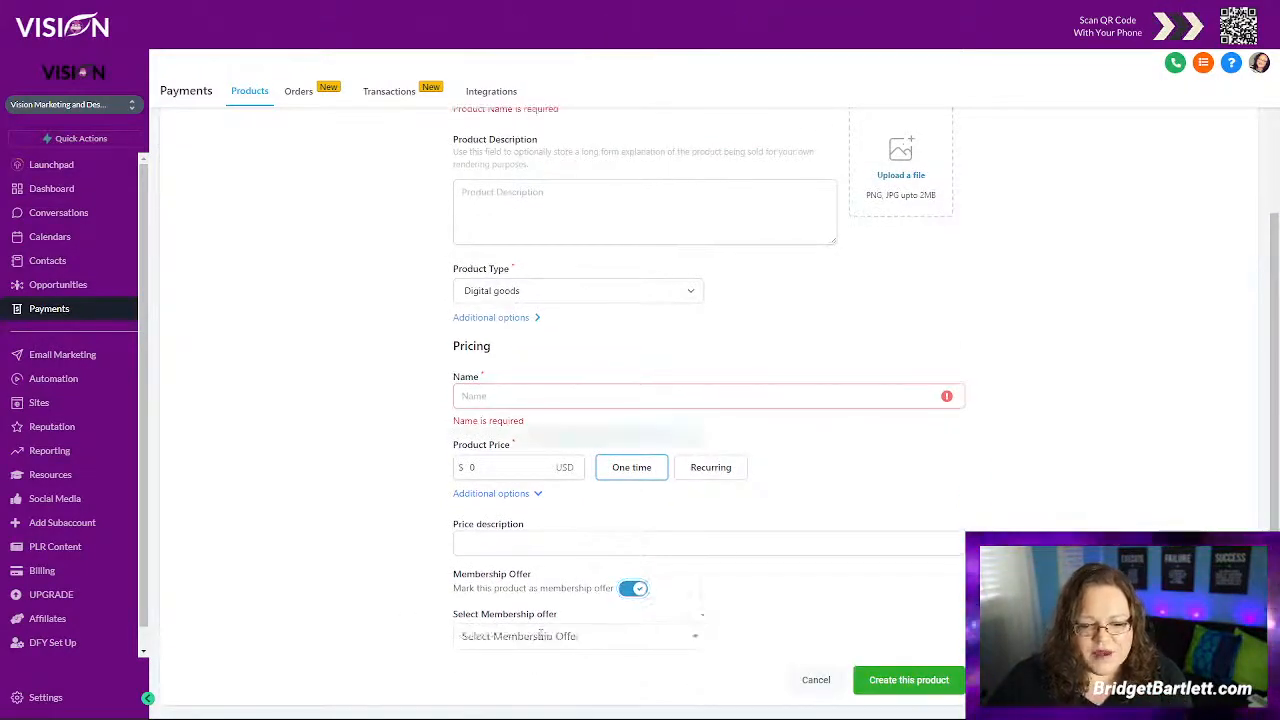
click(542, 633)
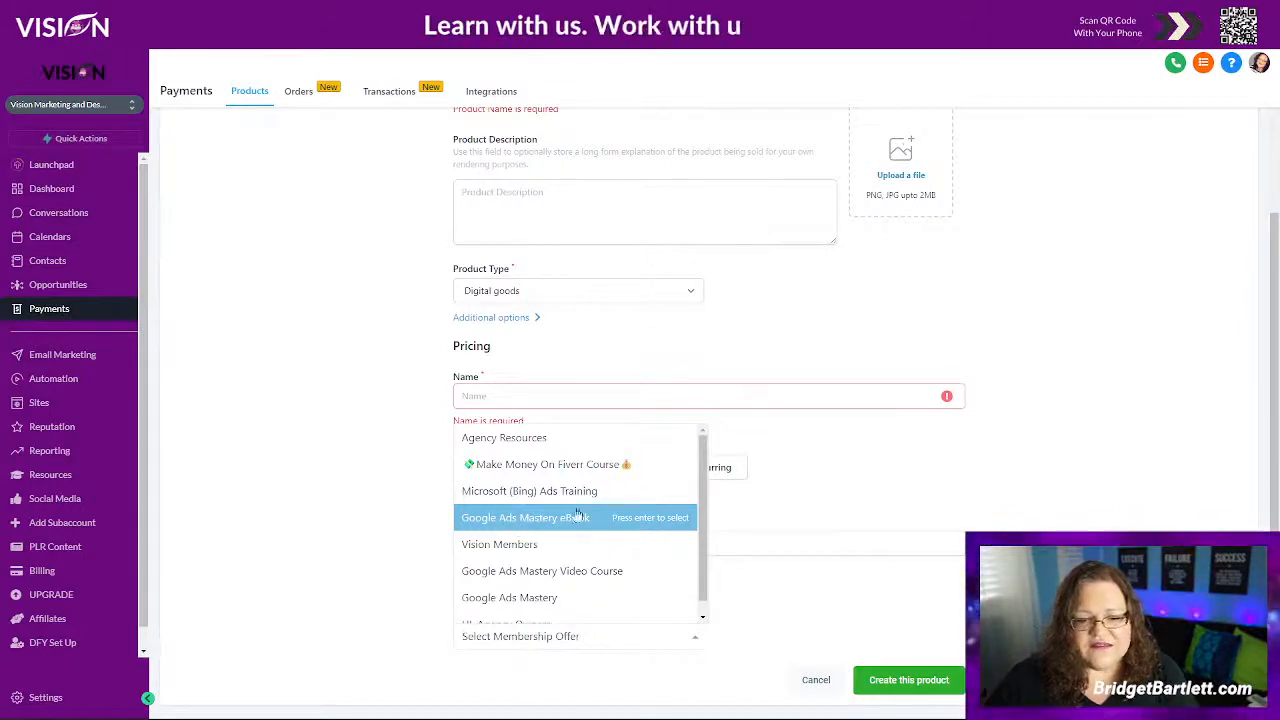
click(522, 522)
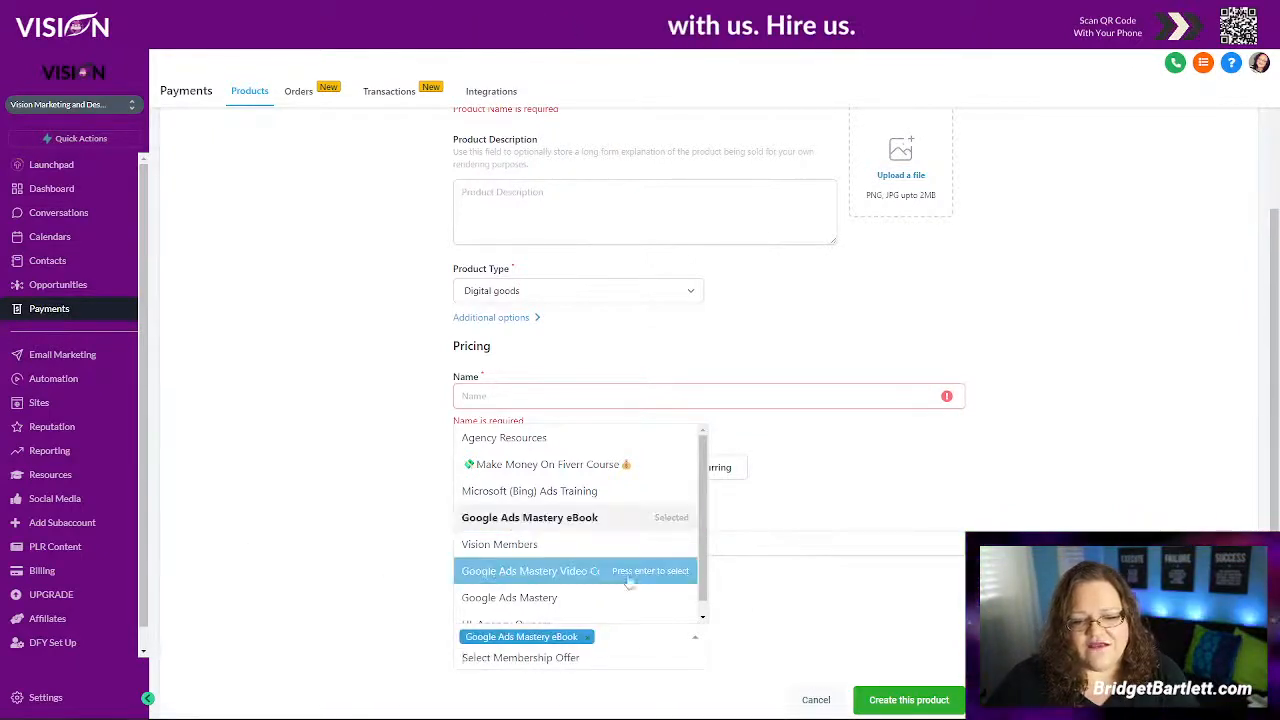
Dismiss the product sync notice and return to the products list without creating the product
scroll(380, 394, up, 3)
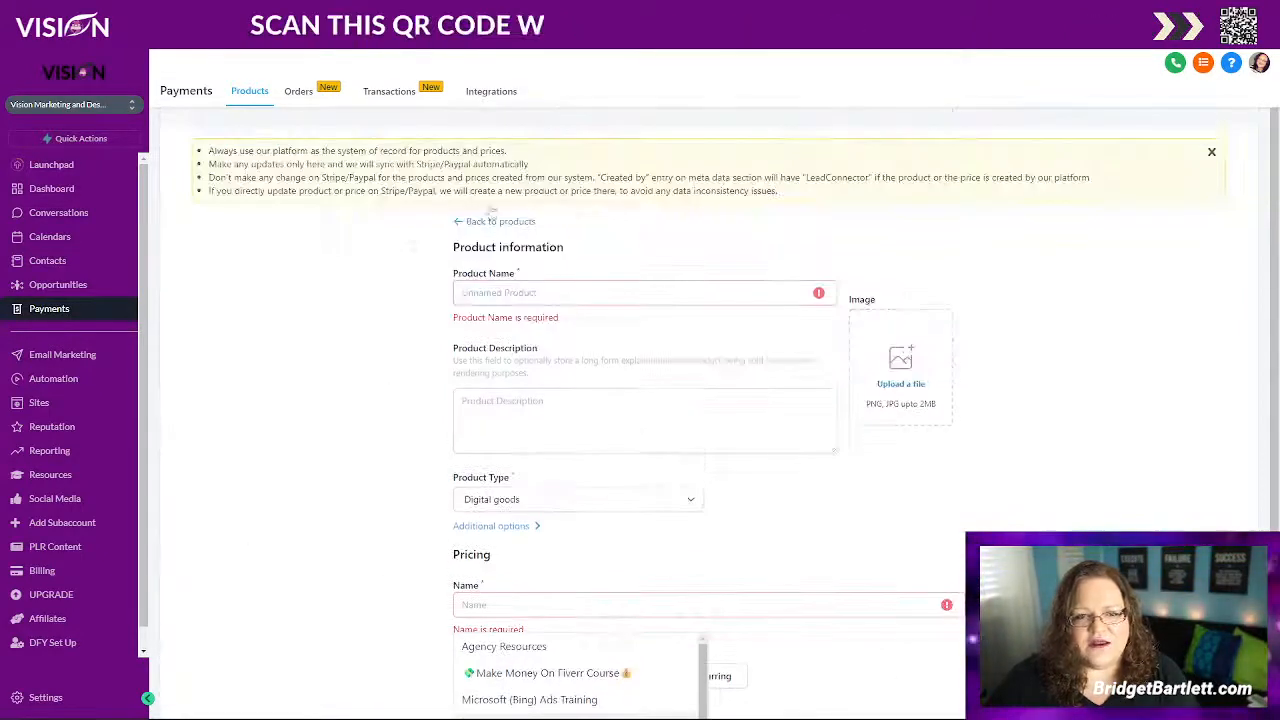
click(1210, 154)
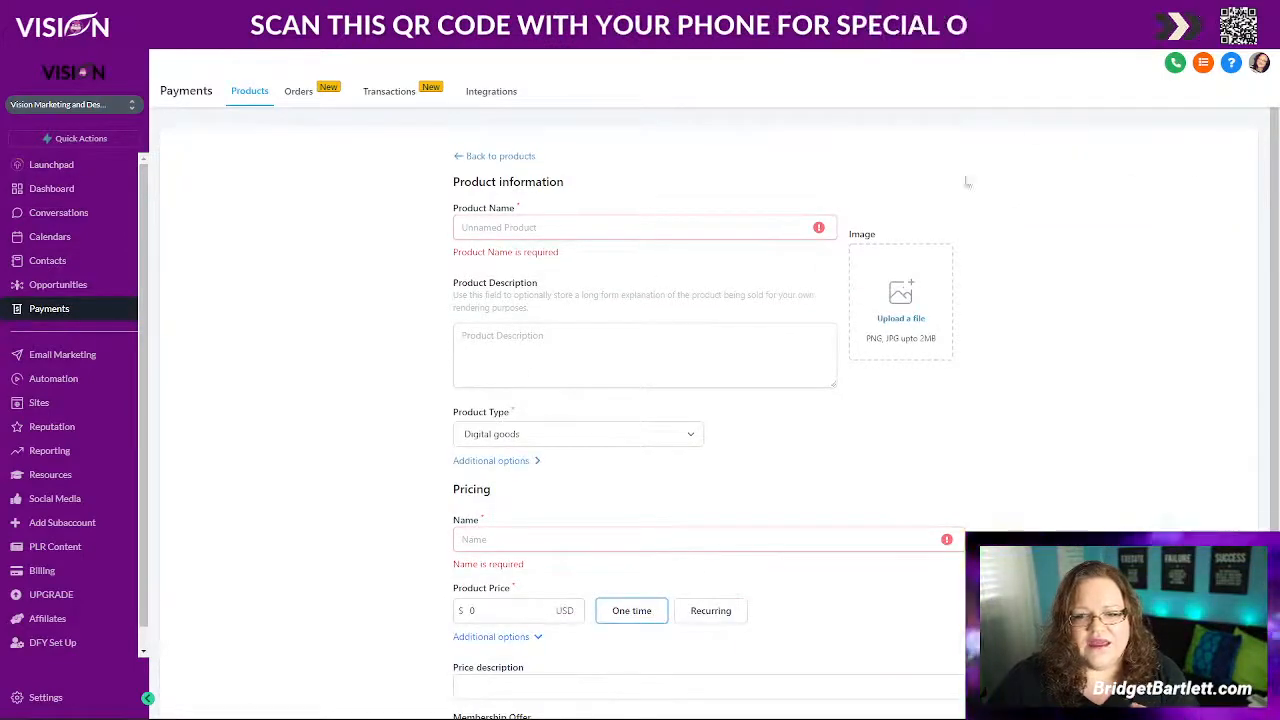
click(232, 90)
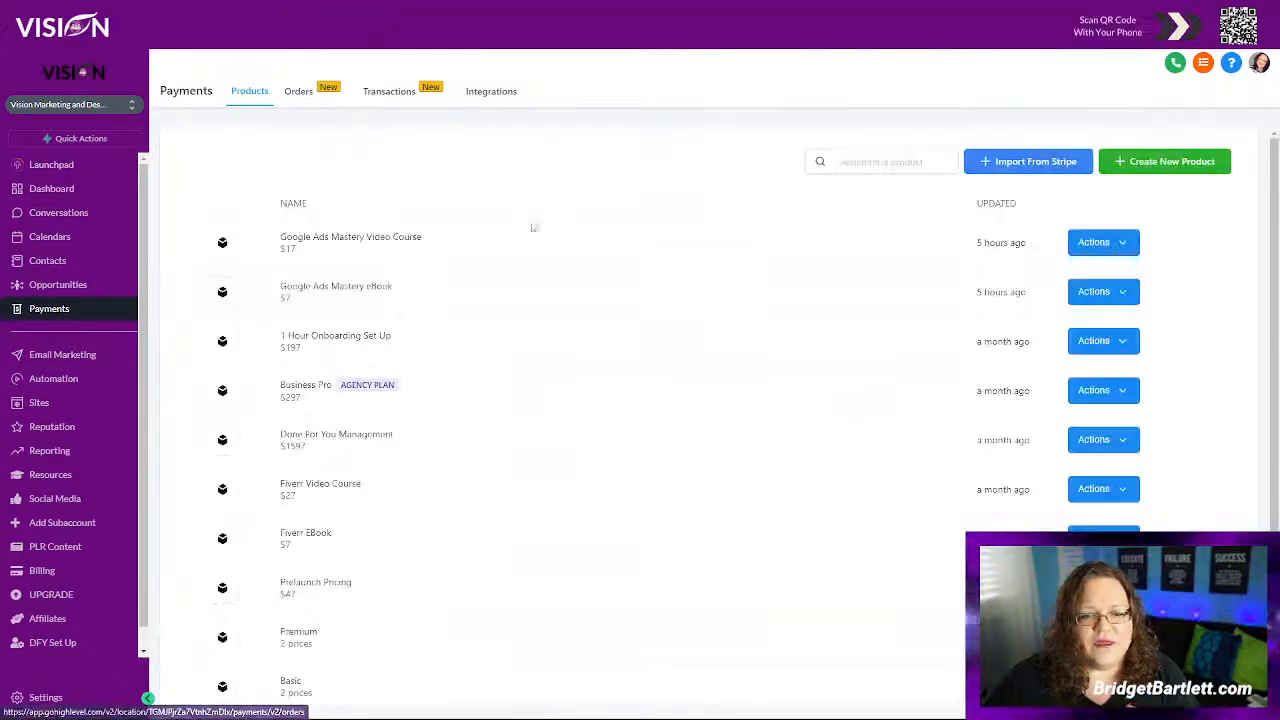
View the details of the Google Ads Mastery Video Course product and return to the products list
click(1102, 243)
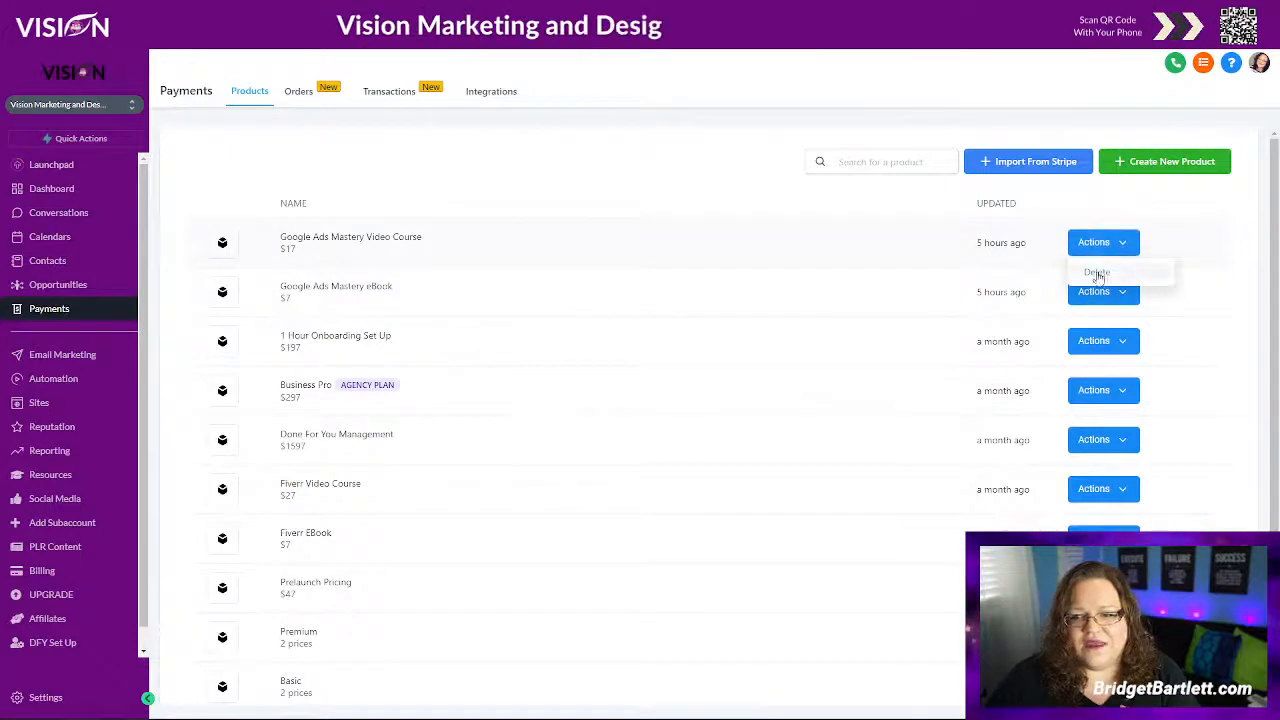
click(1097, 272)
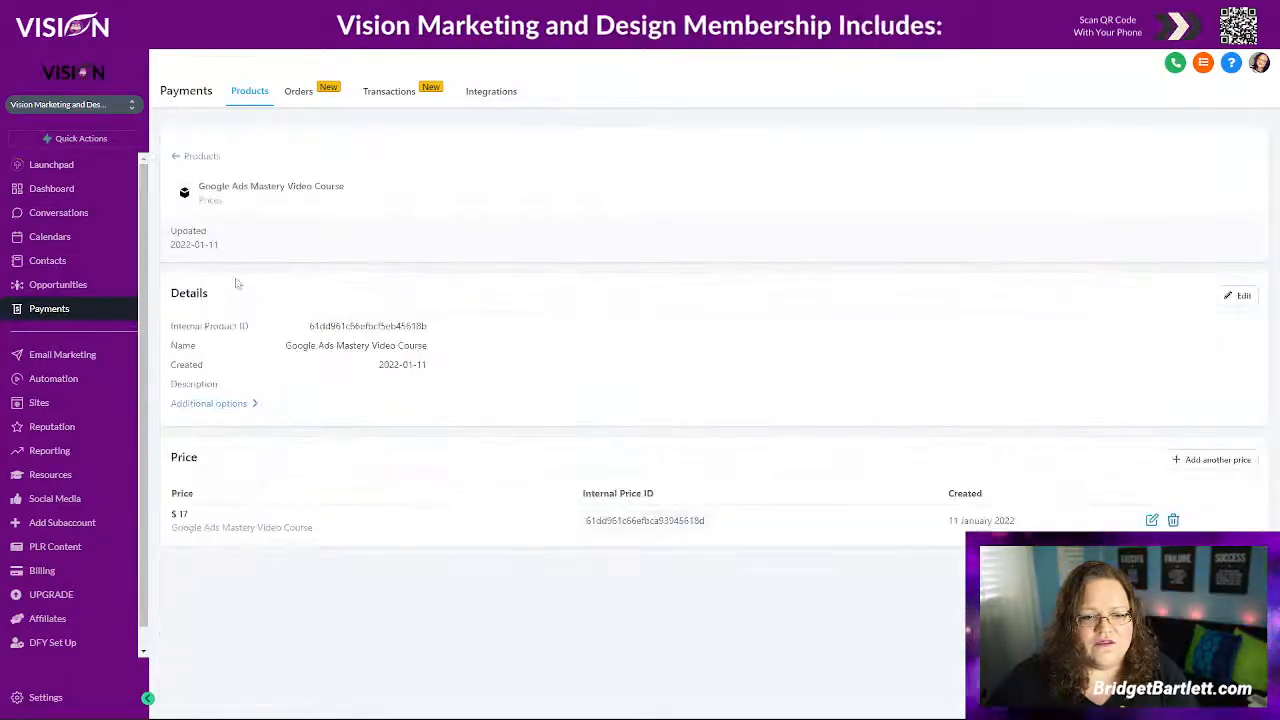
click(186, 156)
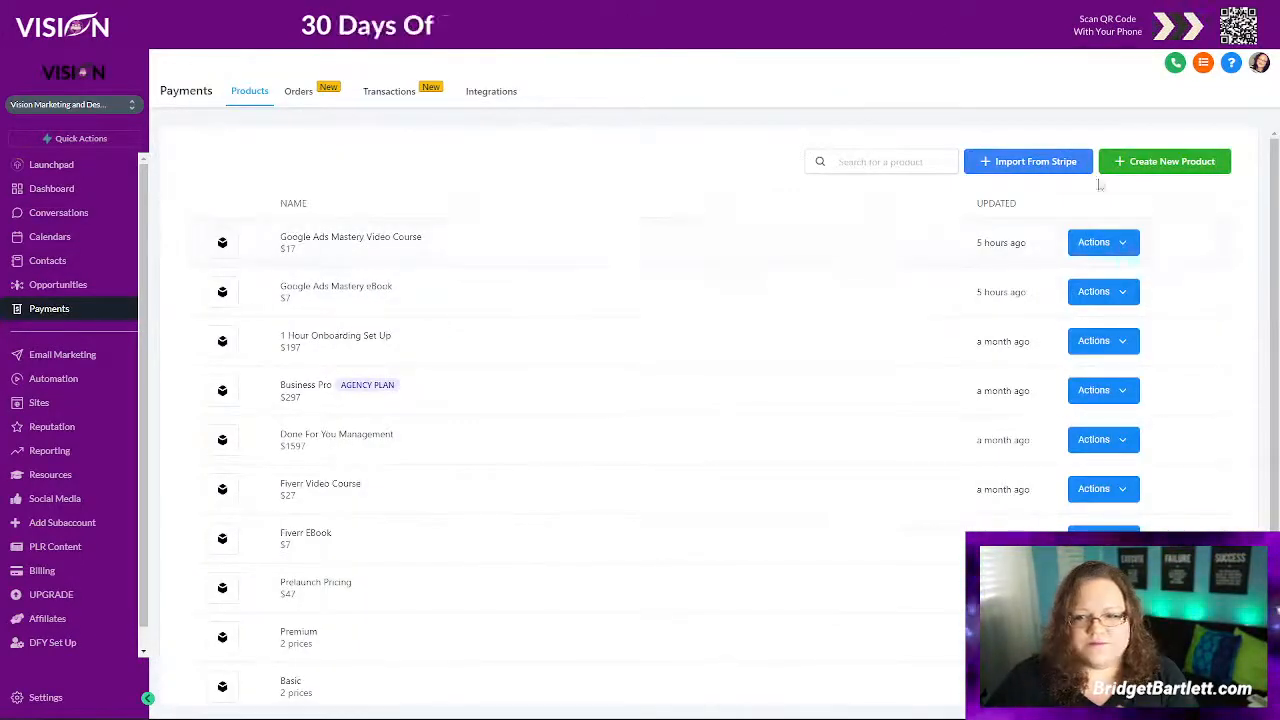
Start another new product and set its product type to Digital goods
click(1152, 163)
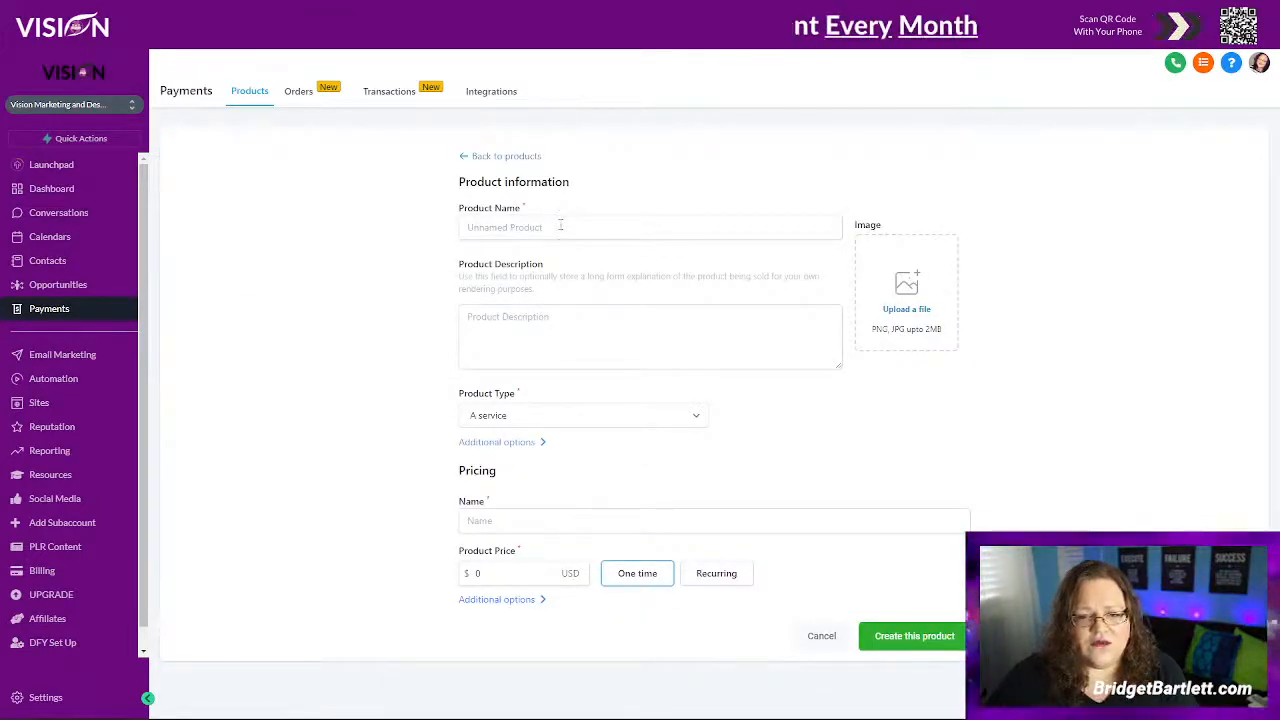
click(517, 420)
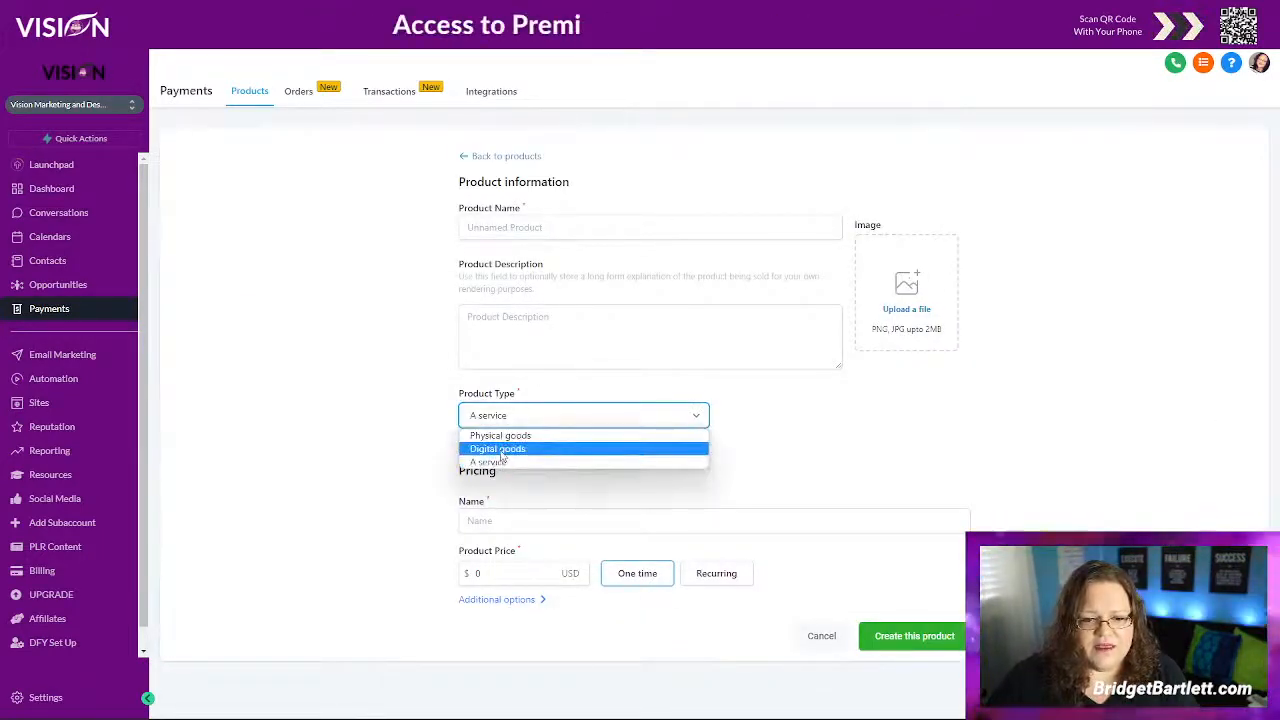
click(500, 449)
Look over the new product's empty pricing name and price fields and reveal the additional options for its price
click(570, 519)
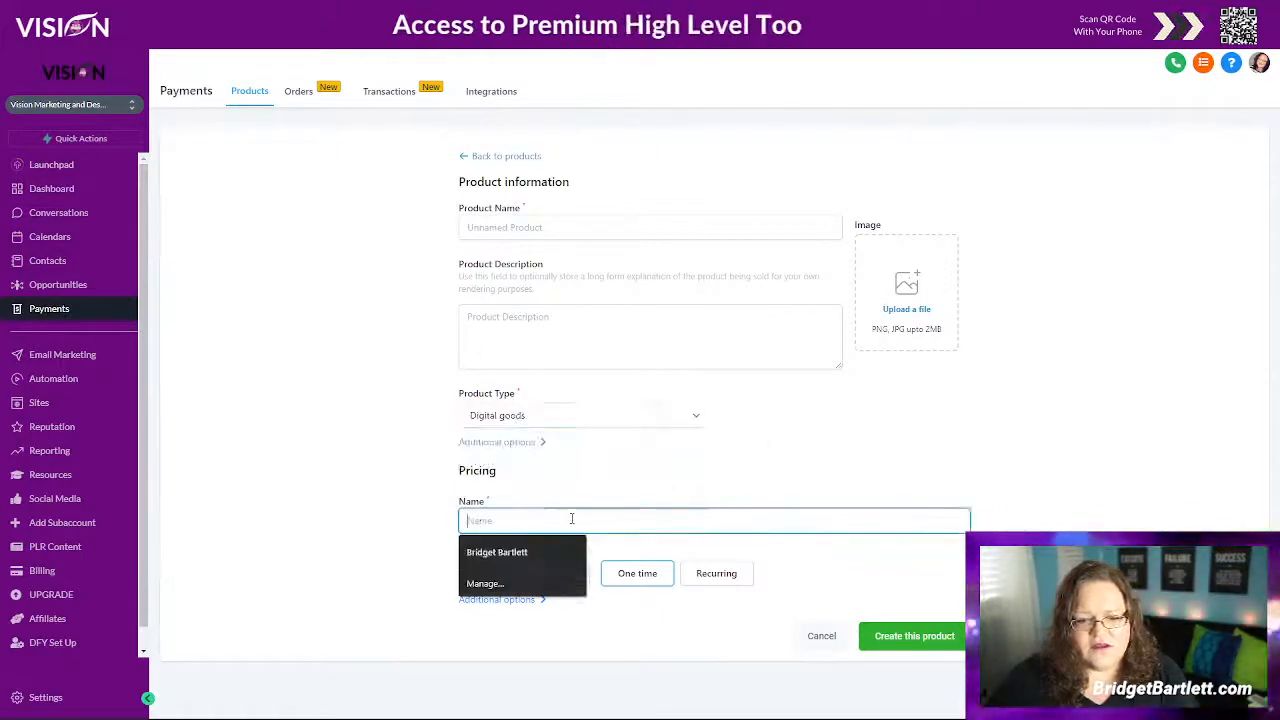
click(686, 479)
click(485, 594)
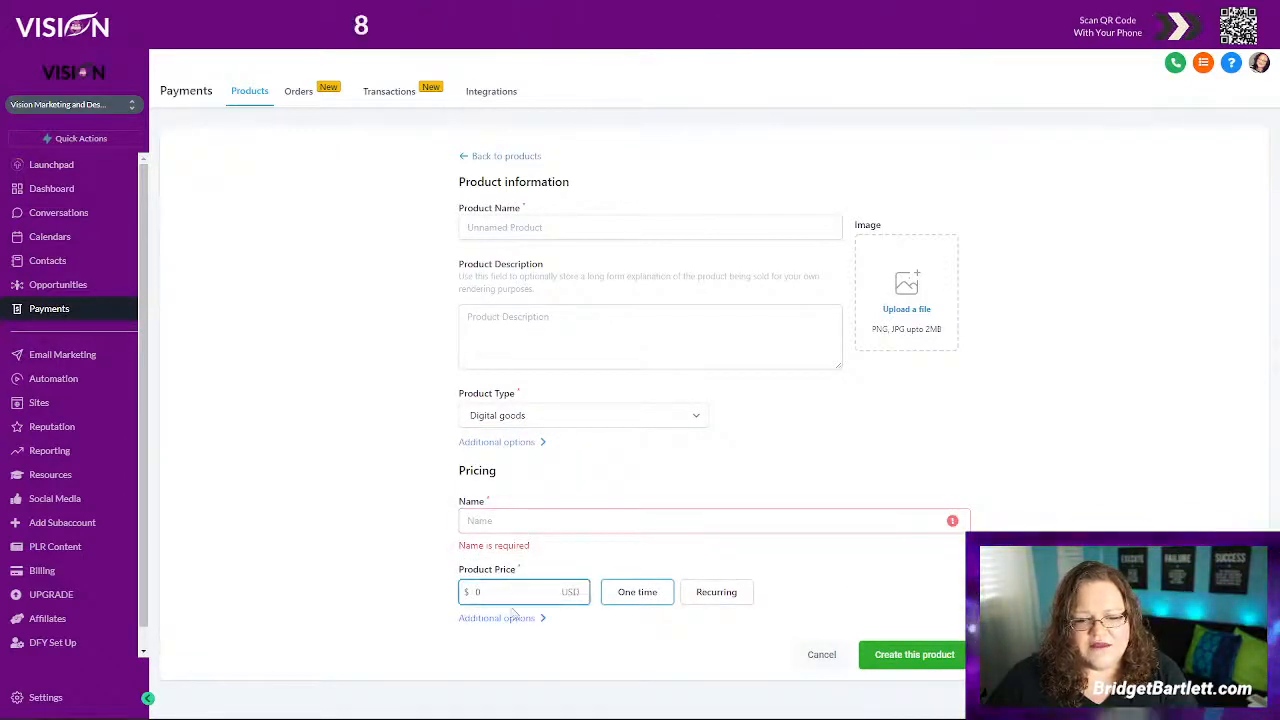
click(360, 594)
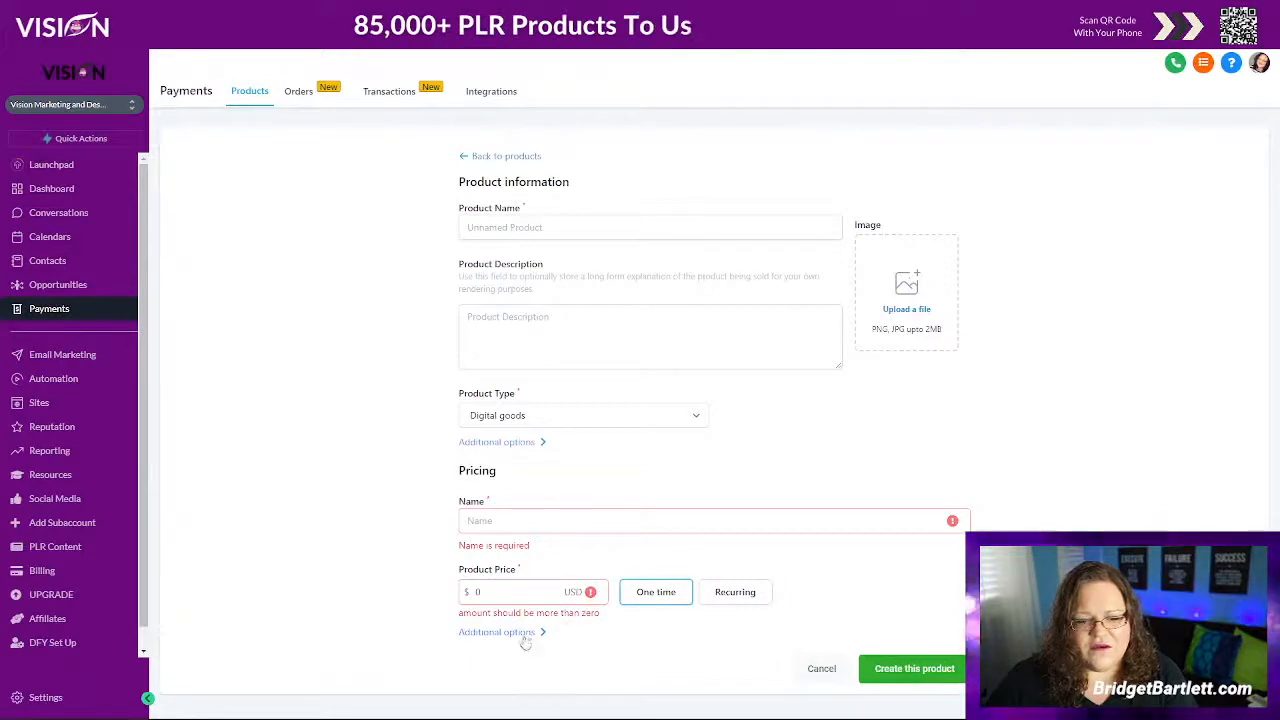
click(527, 634)
scroll(673, 668, down, 1)
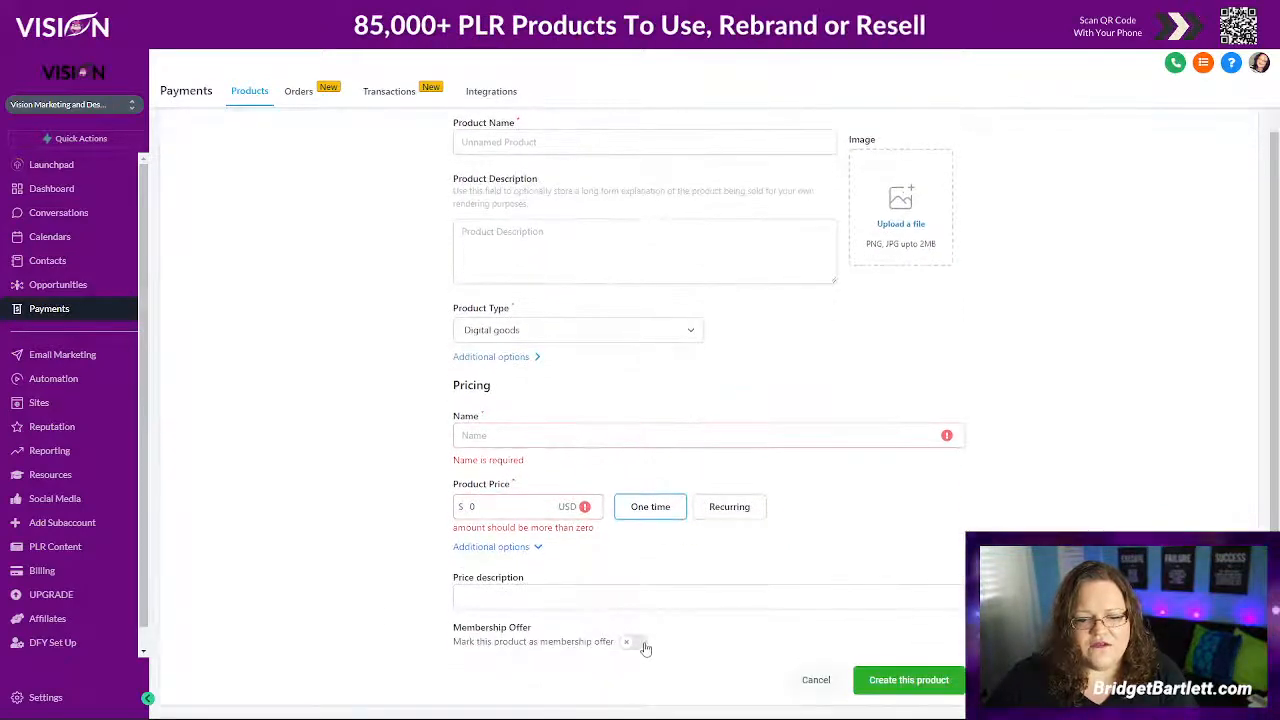
Mark the new product as a membership offer and browse the available offers as far as Google Ads Mastery Video Course
click(643, 645)
scroll(560, 636, down, 1)
click(531, 636)
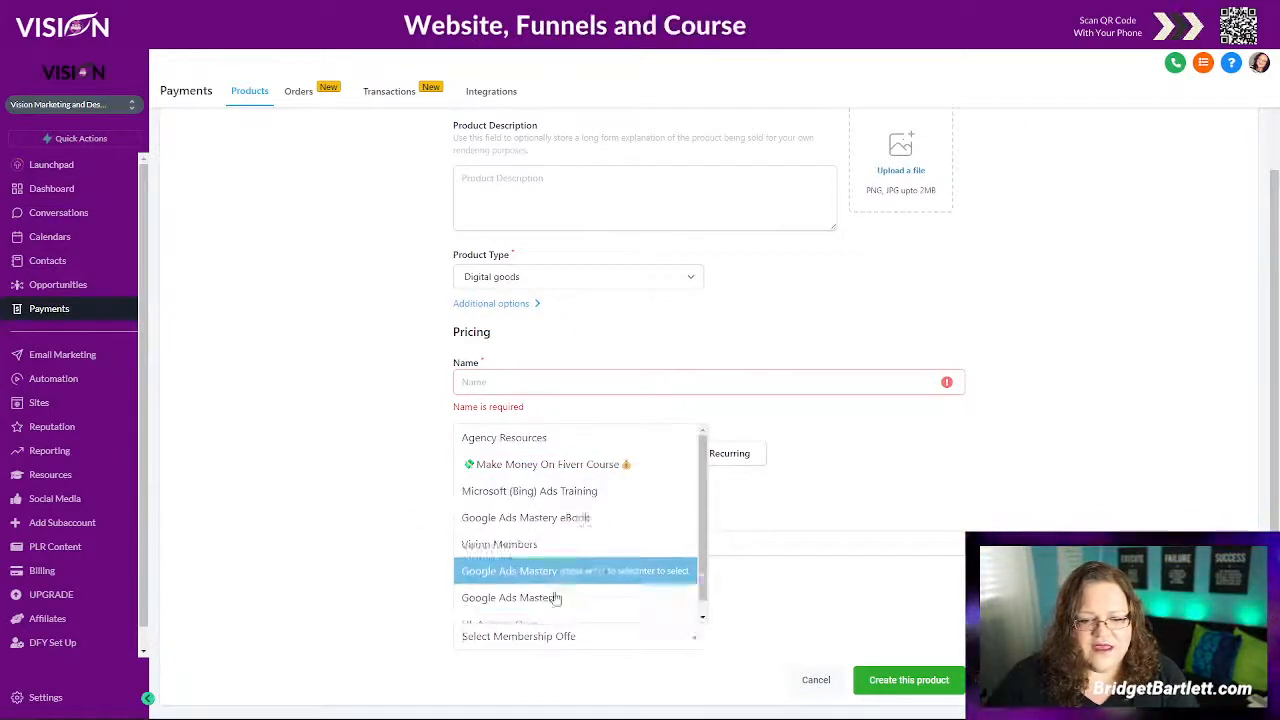
scroll(556, 536, down, 1)
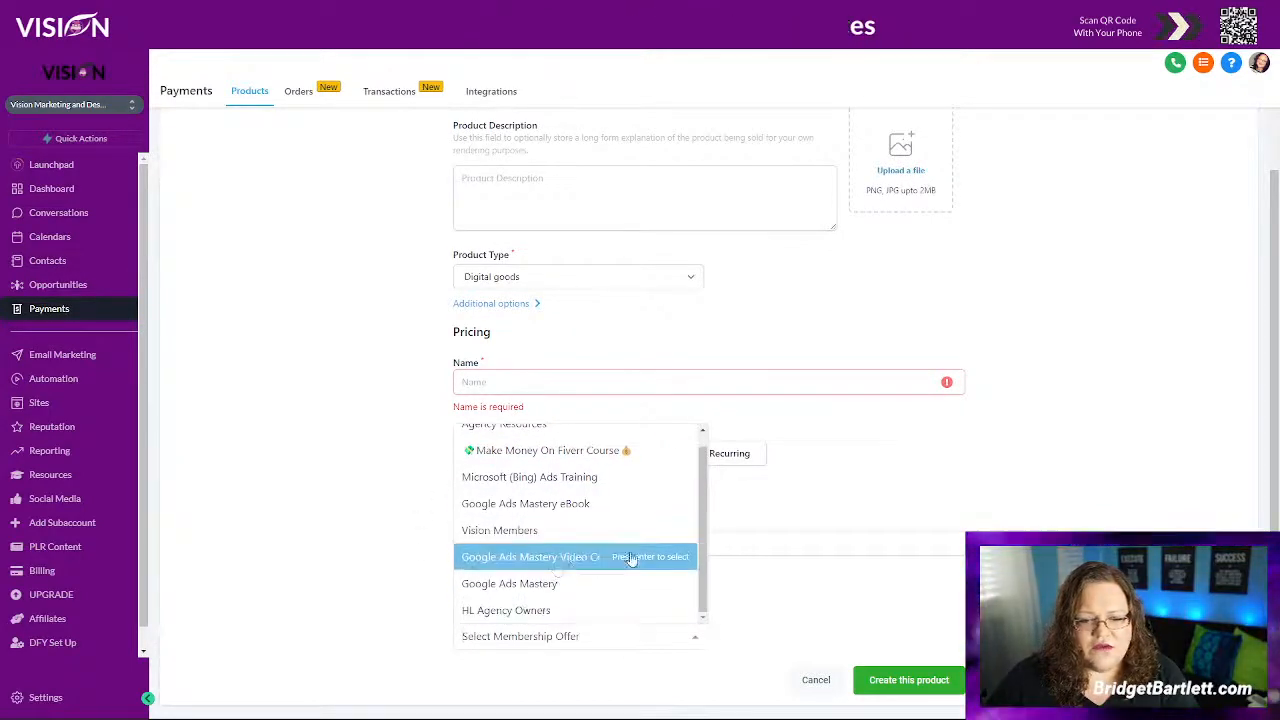
scroll(879, 247, up, 2)
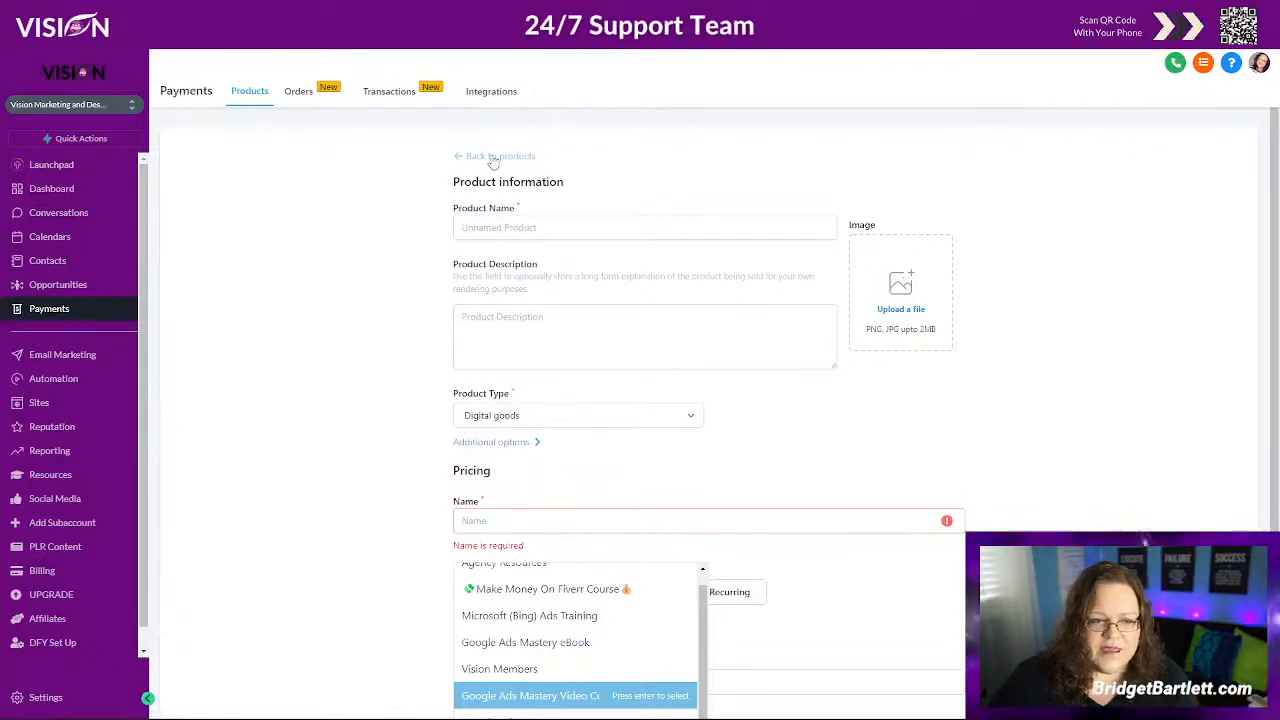
Open the Google Ads Mastery funnel in Sites and show the products of its Ebook Sales / Instructions step
click(62, 404)
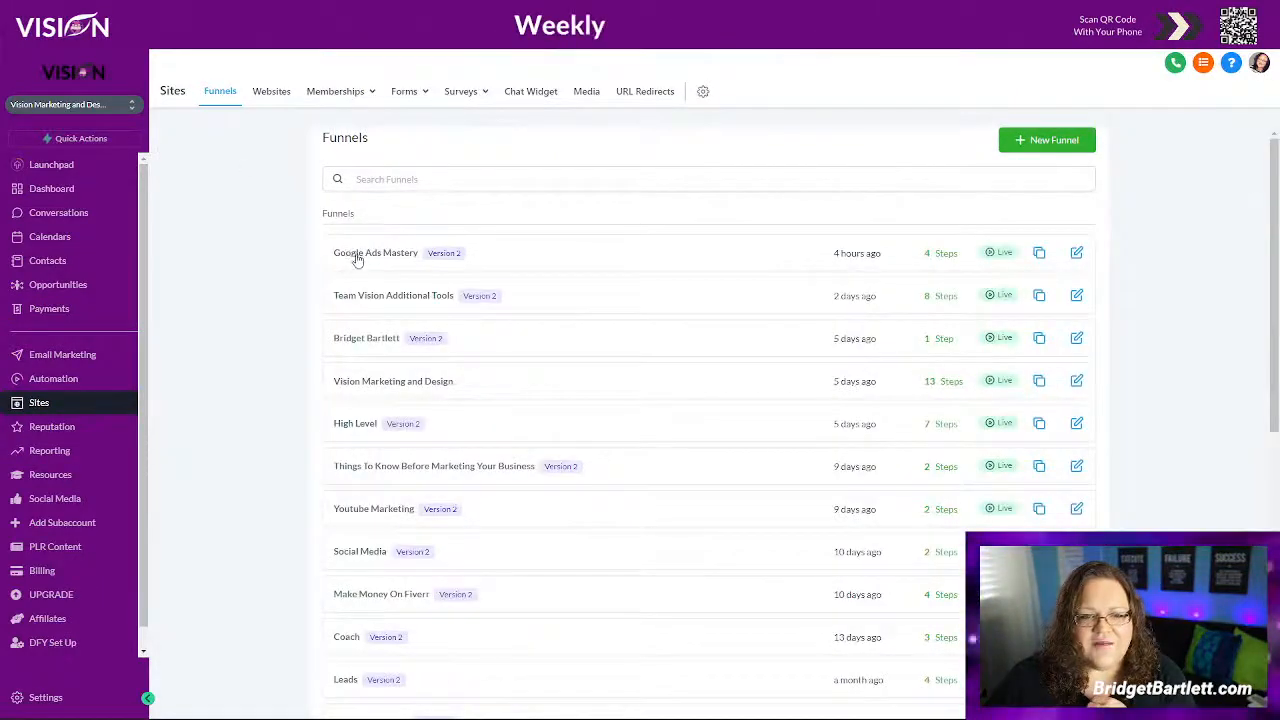
click(356, 257)
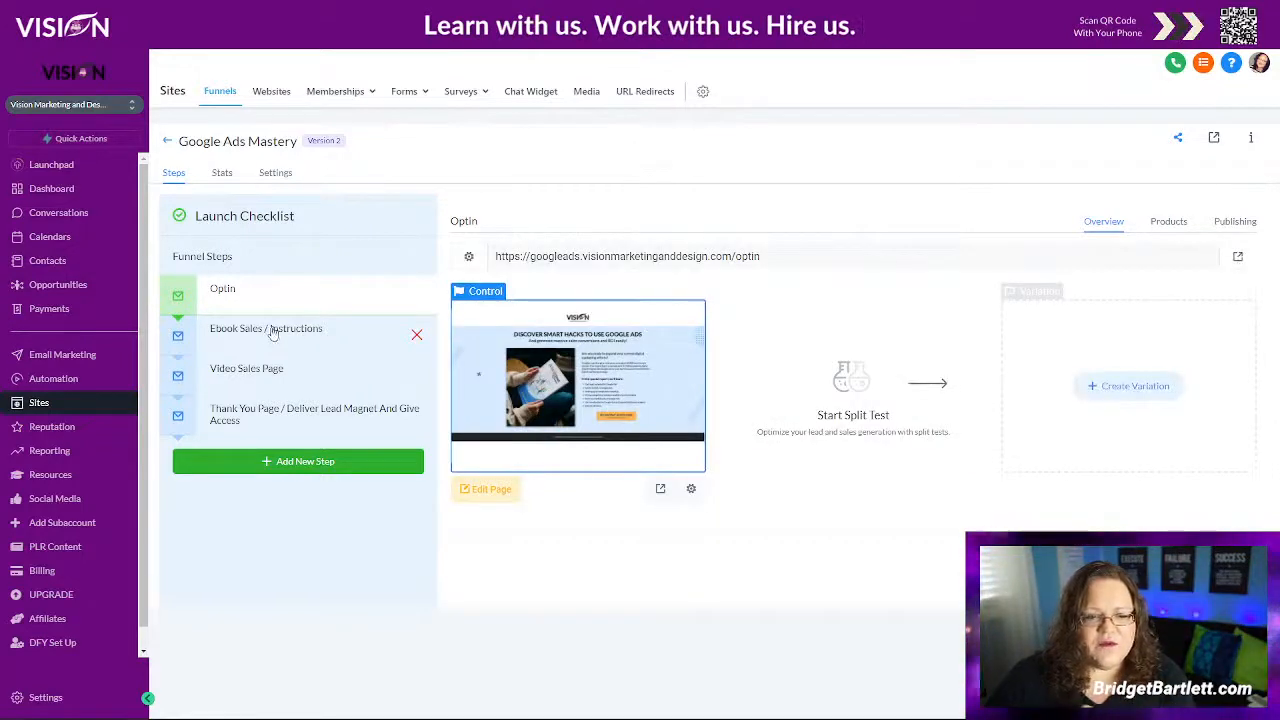
click(272, 334)
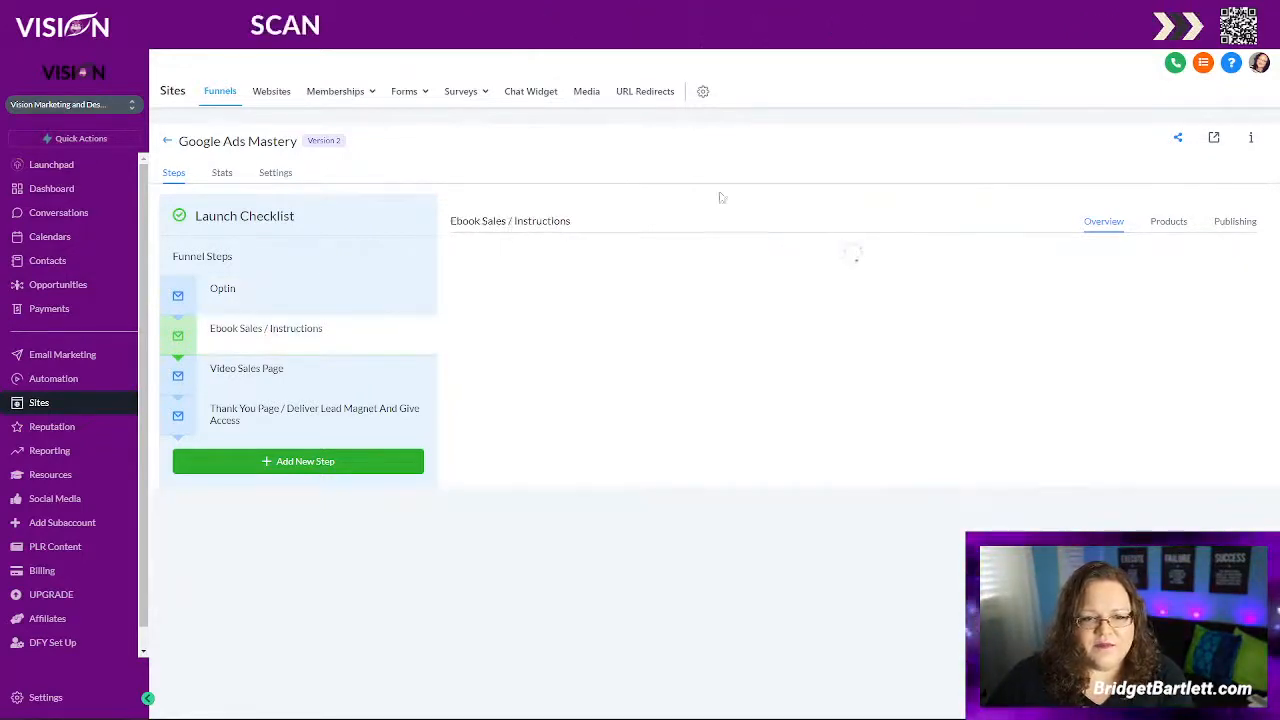
click(1166, 226)
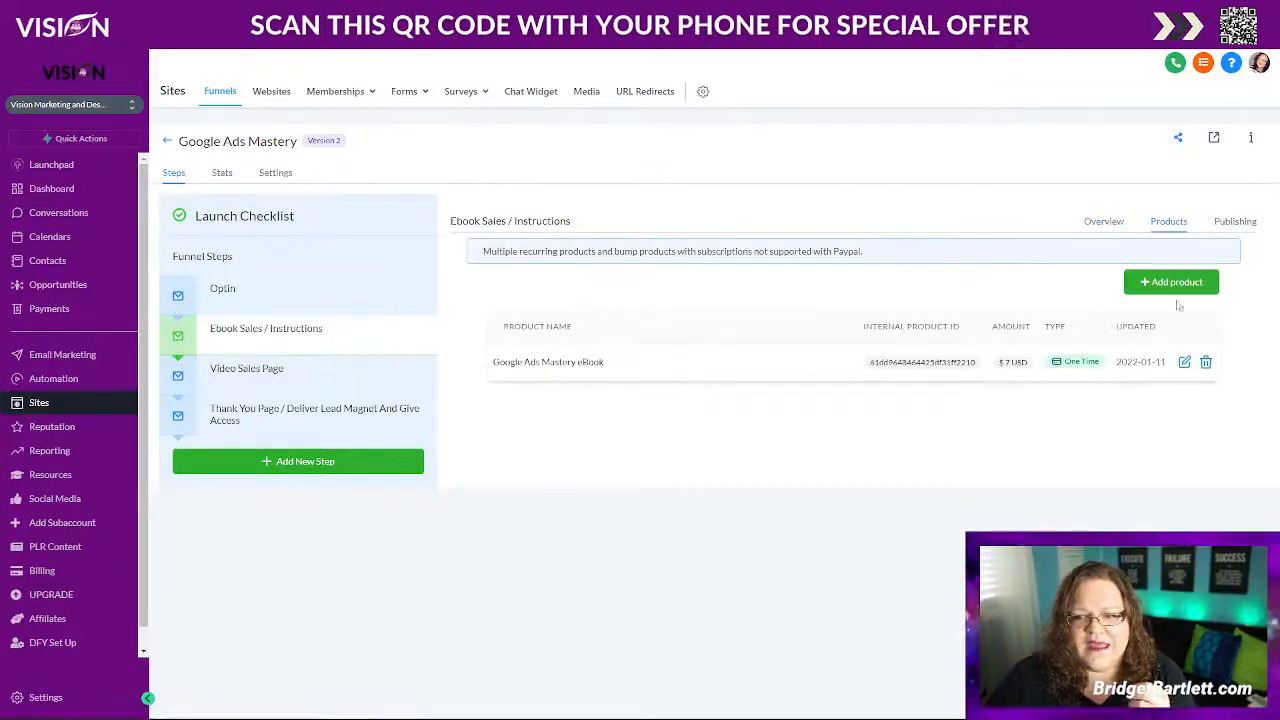
Draft a product for the Ebook Sales / Instructions step with Google Ads Mastery eBook as product and price, and leave without saving
click(1168, 285)
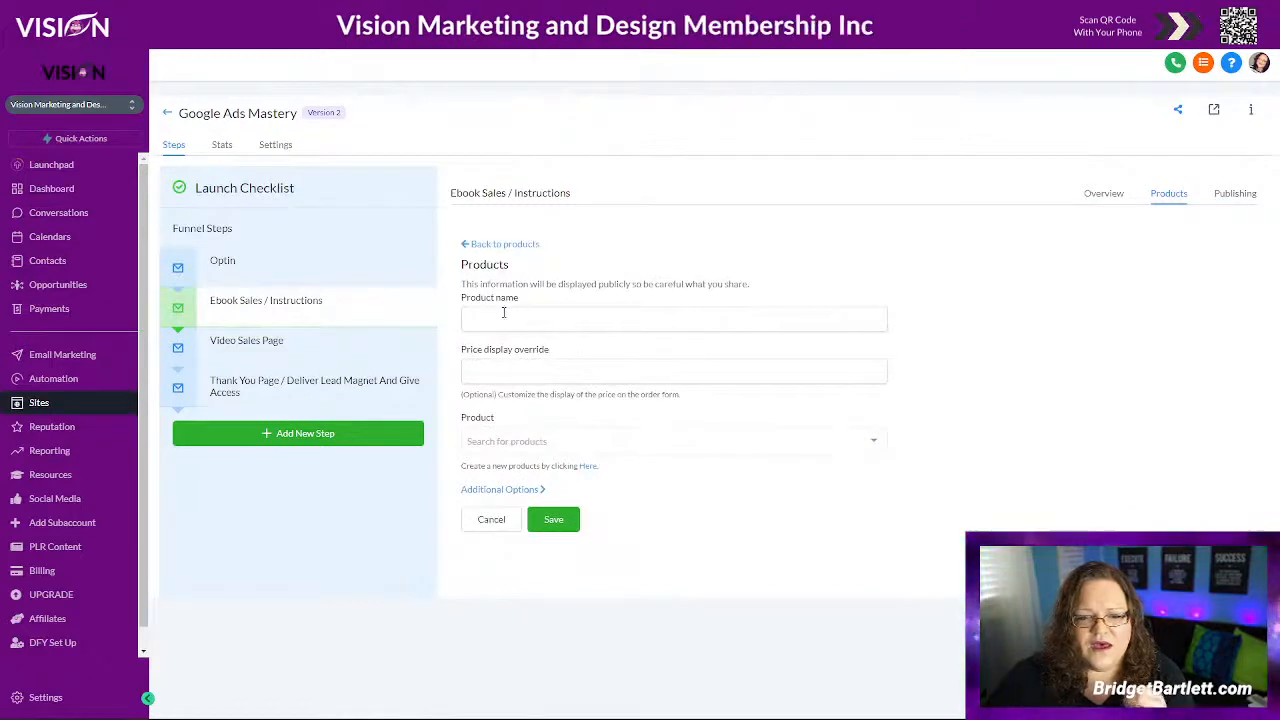
click(501, 316)
click(517, 441)
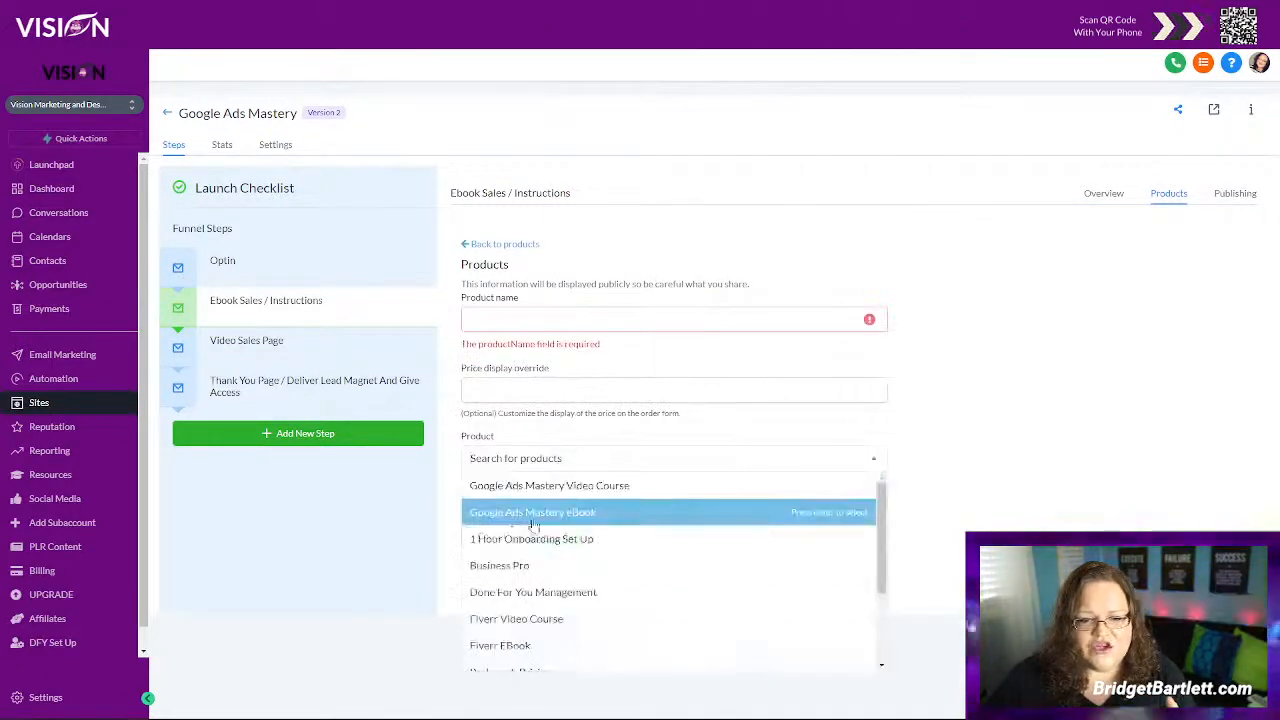
click(555, 511)
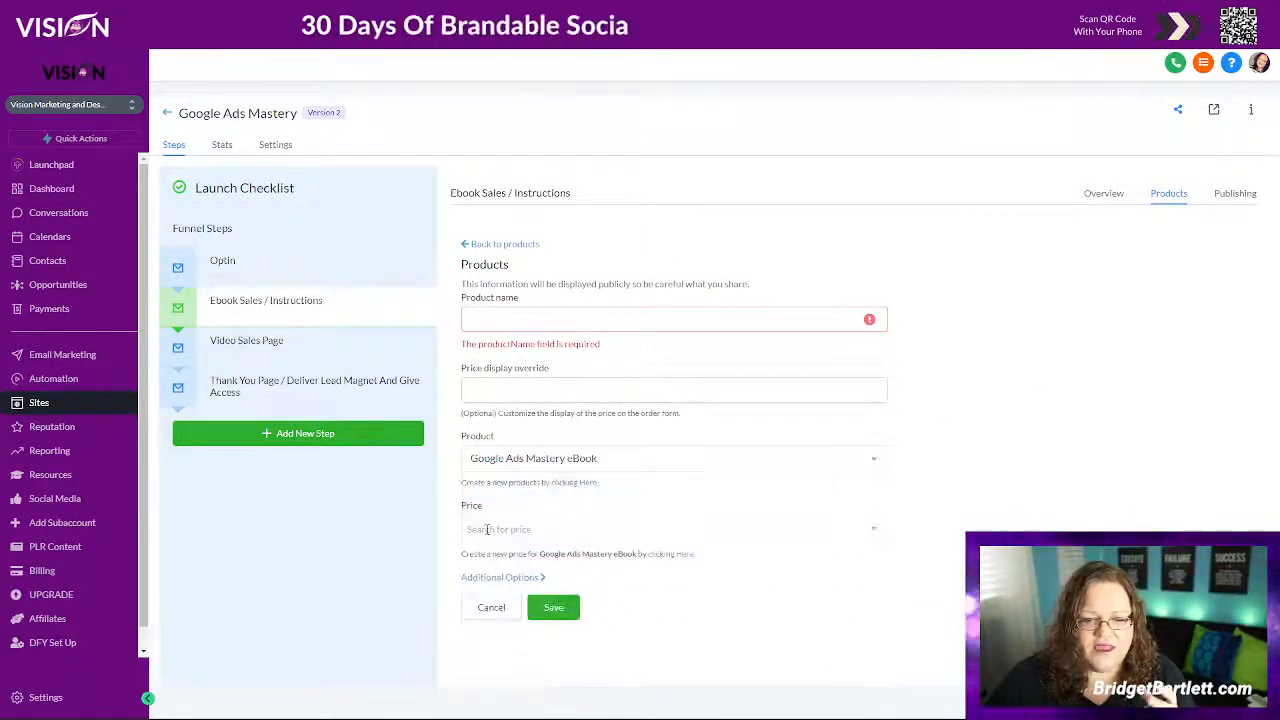
click(560, 527)
click(565, 501)
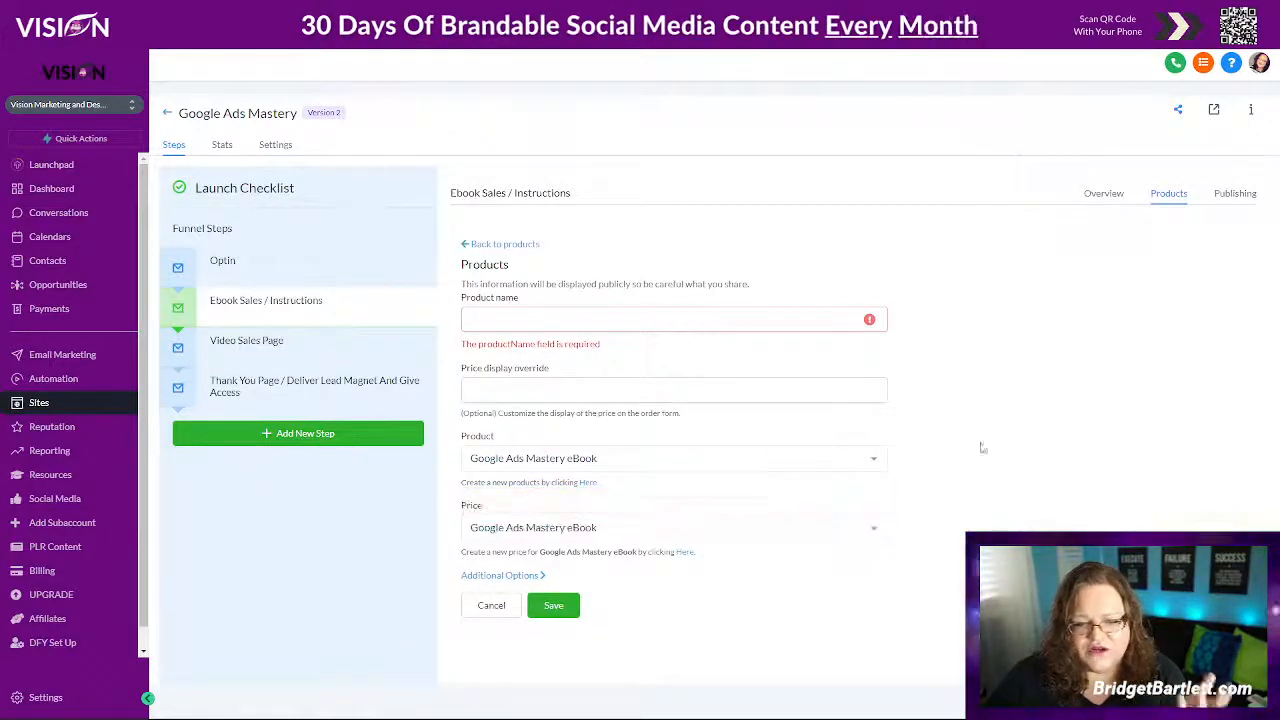
click(532, 577)
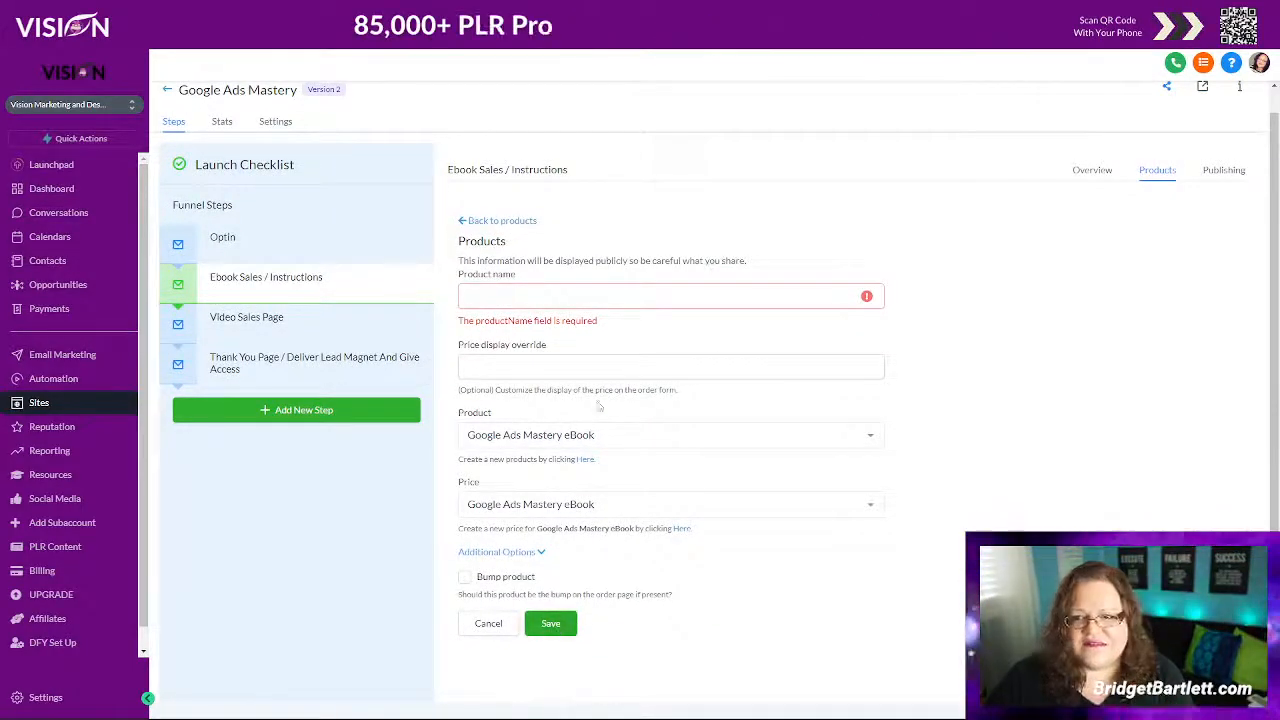
click(464, 224)
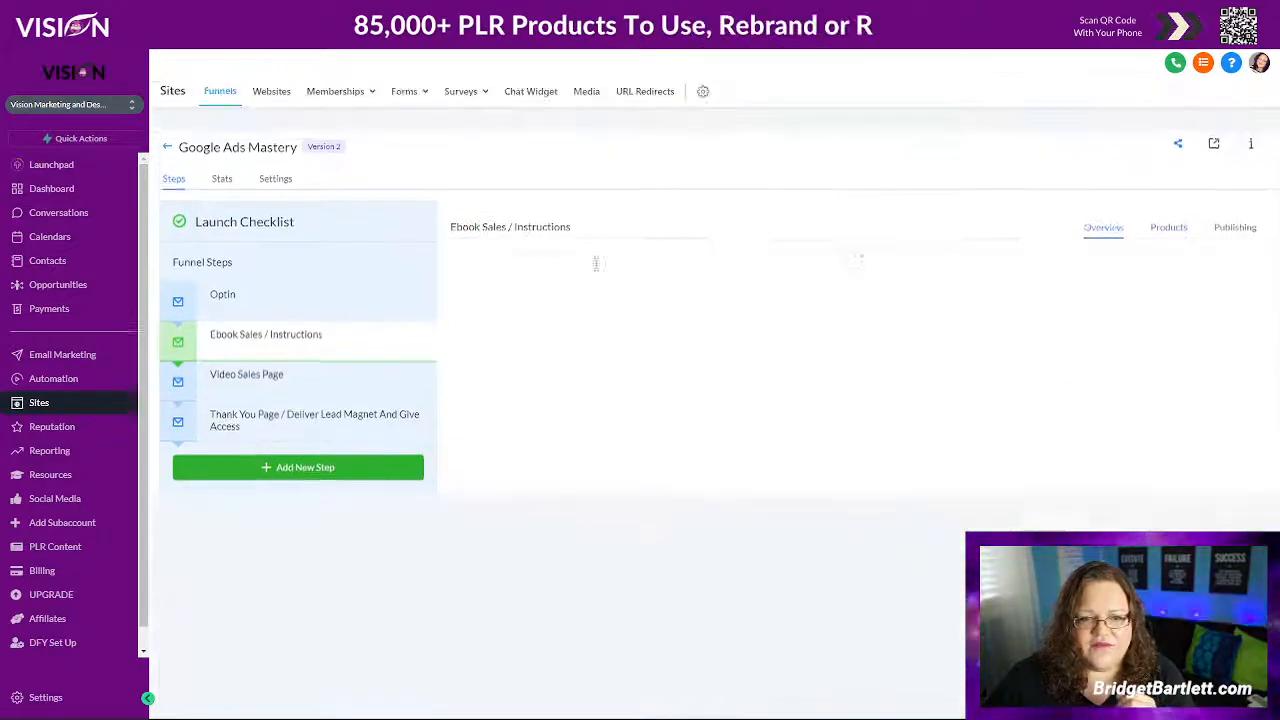
View the products attached to the Ebook Sales / Instructions step and to the Video Sales Page step
click(1167, 219)
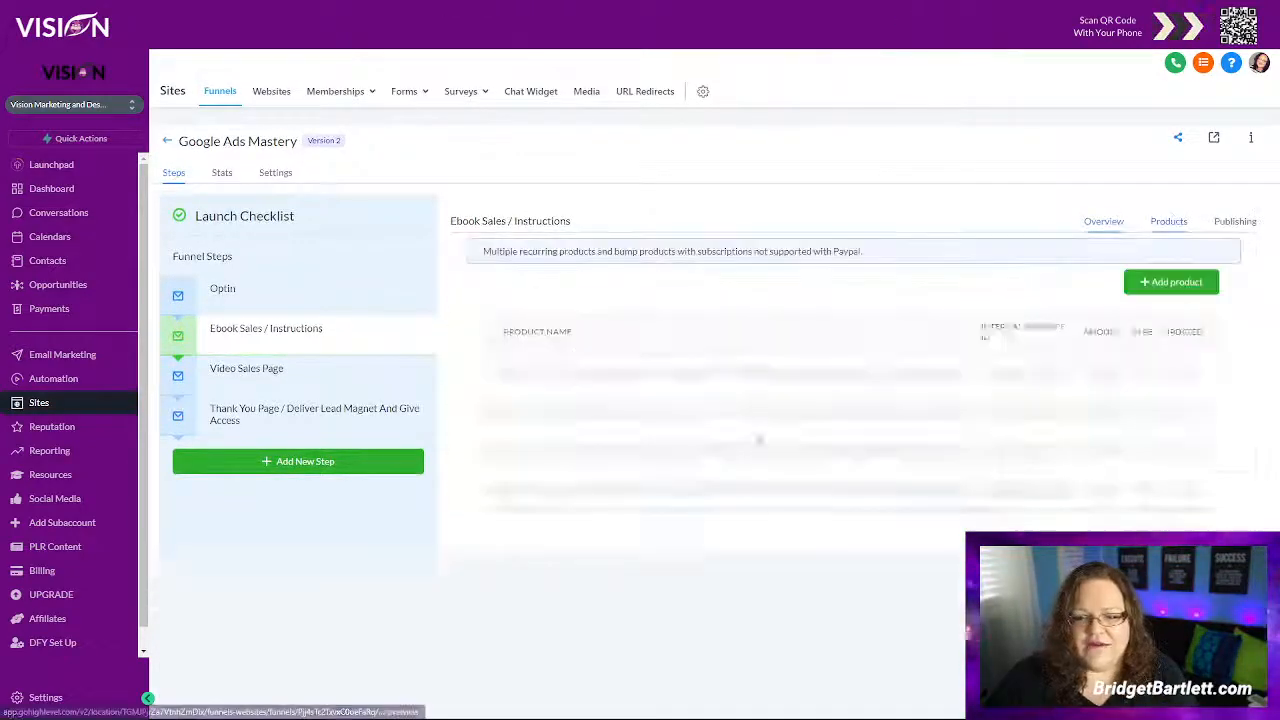
click(250, 382)
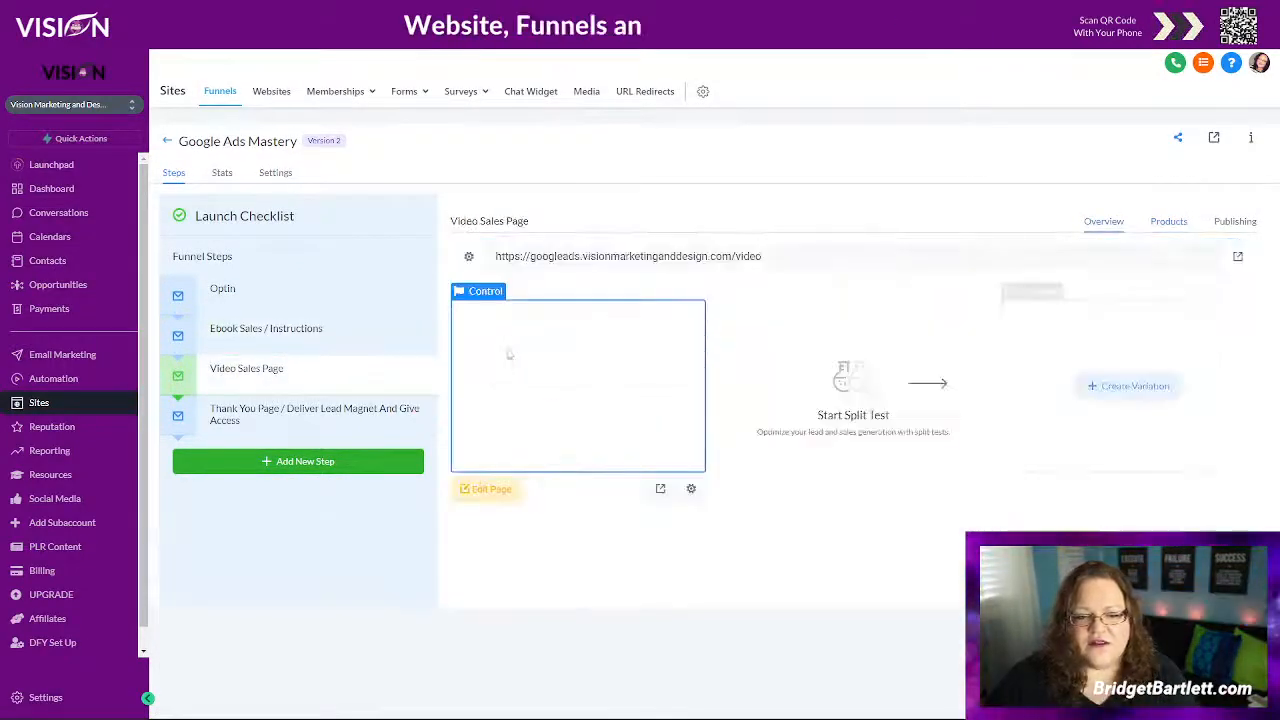
click(1169, 221)
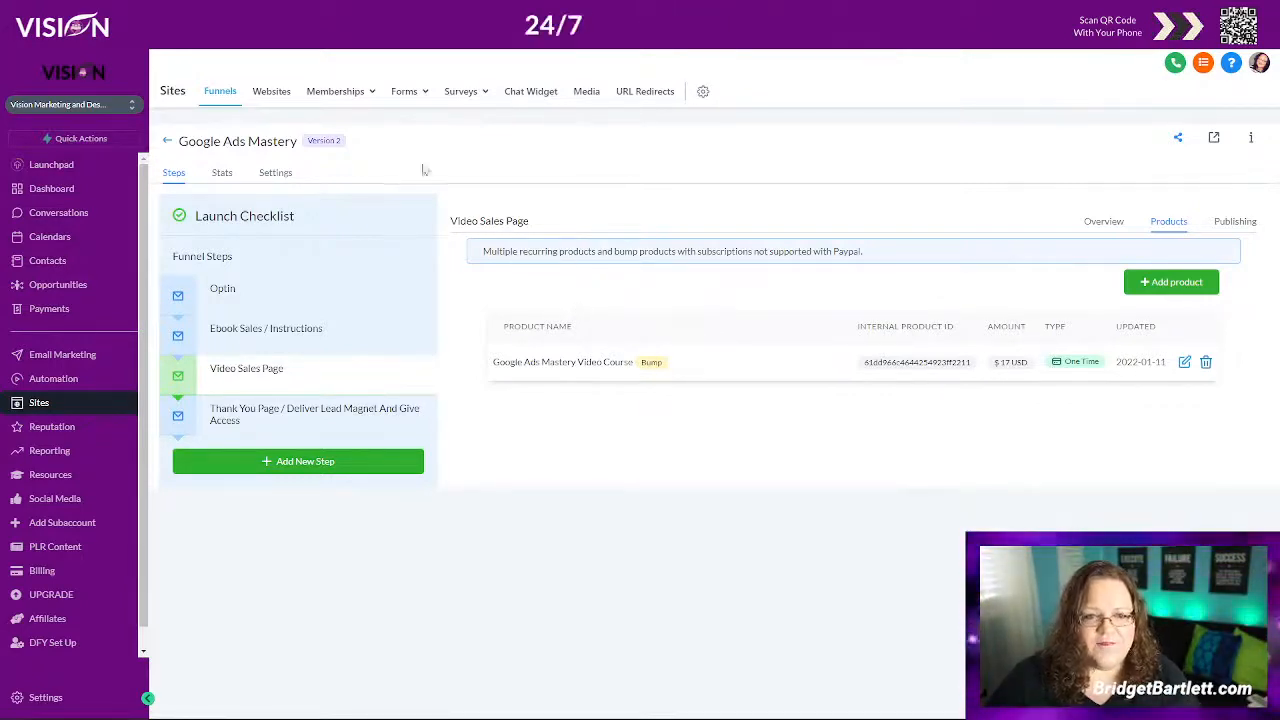
Find the Google Ads Mastery form in the form builder and open it for editing
mouse_move(411, 94)
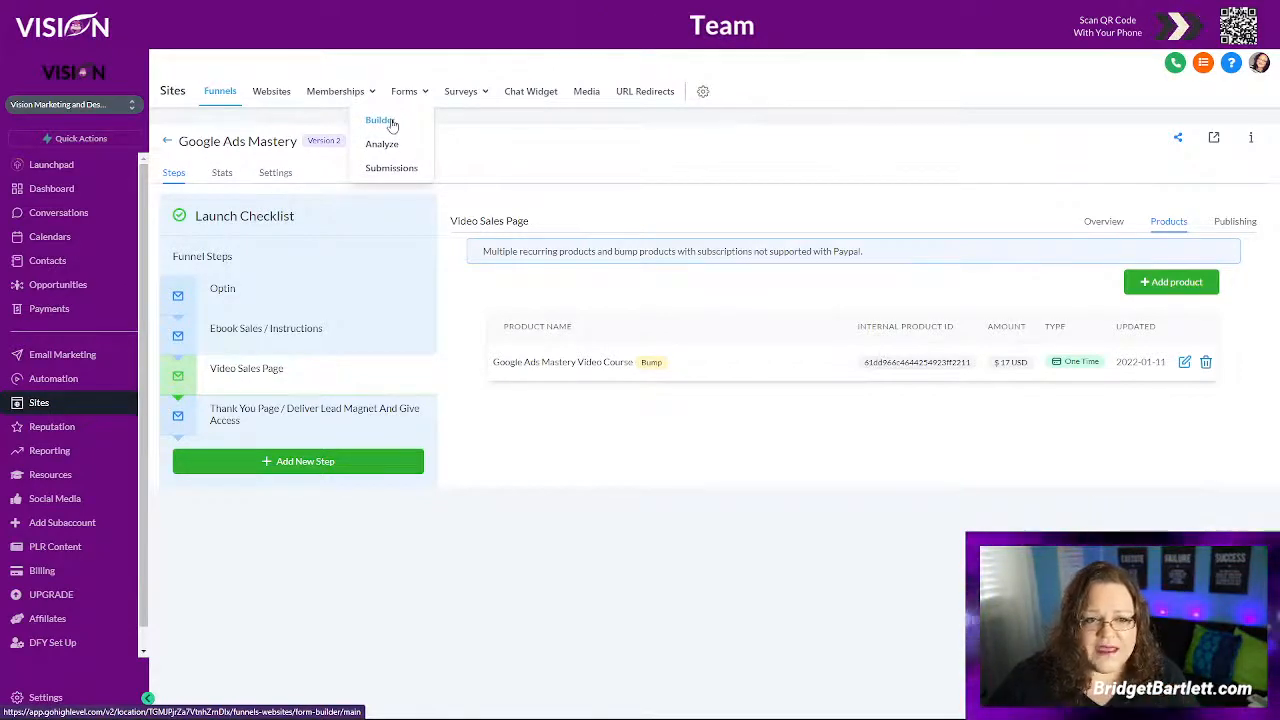
click(381, 121)
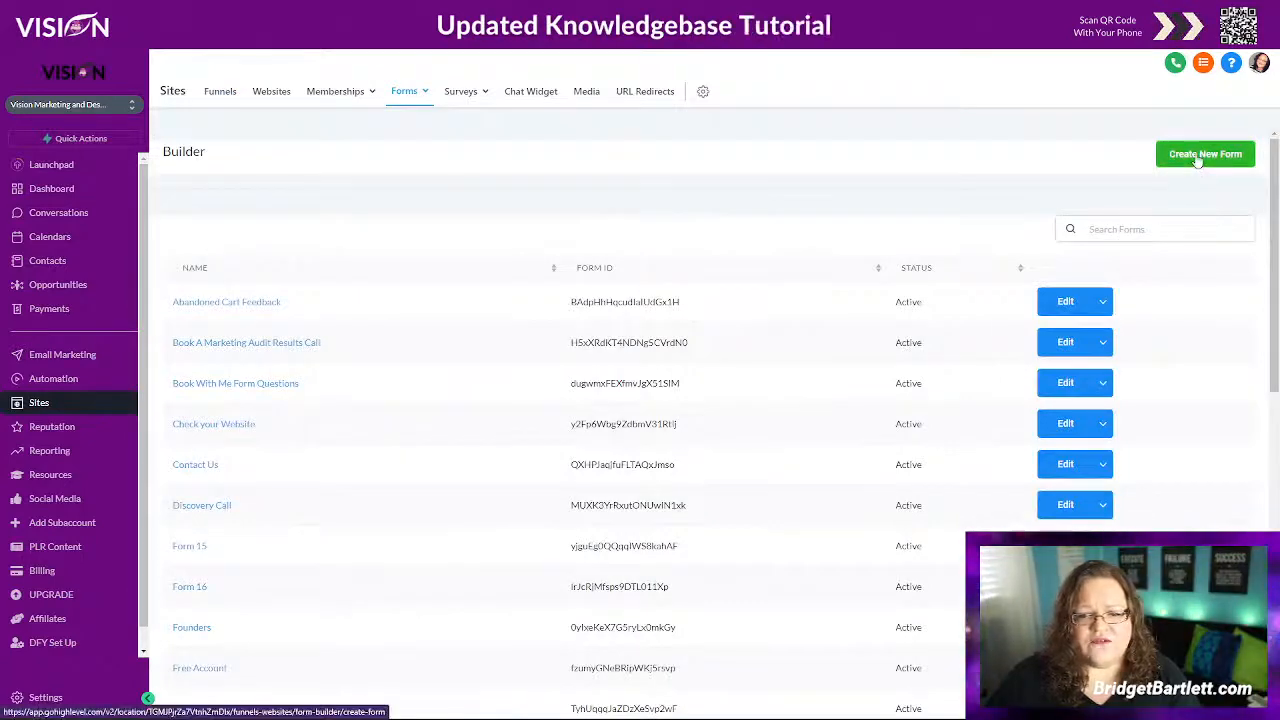
scroll(523, 546, down, 8)
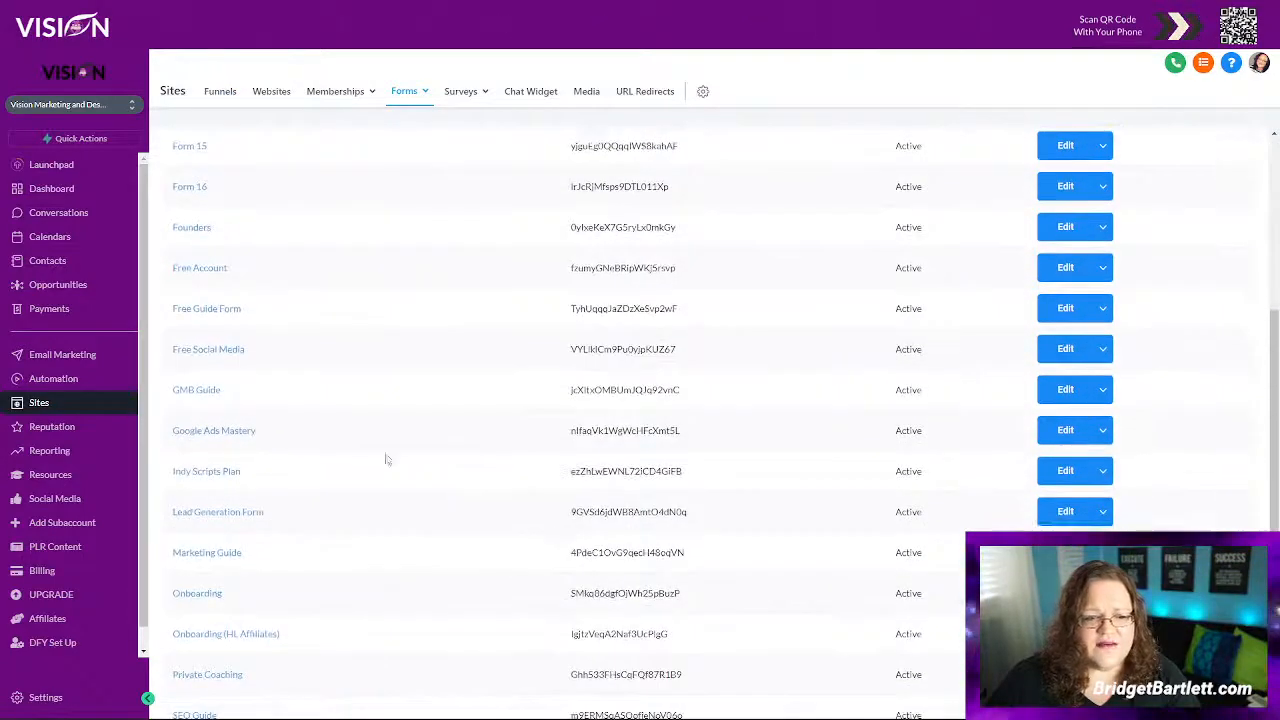
scroll(240, 420, down, 3)
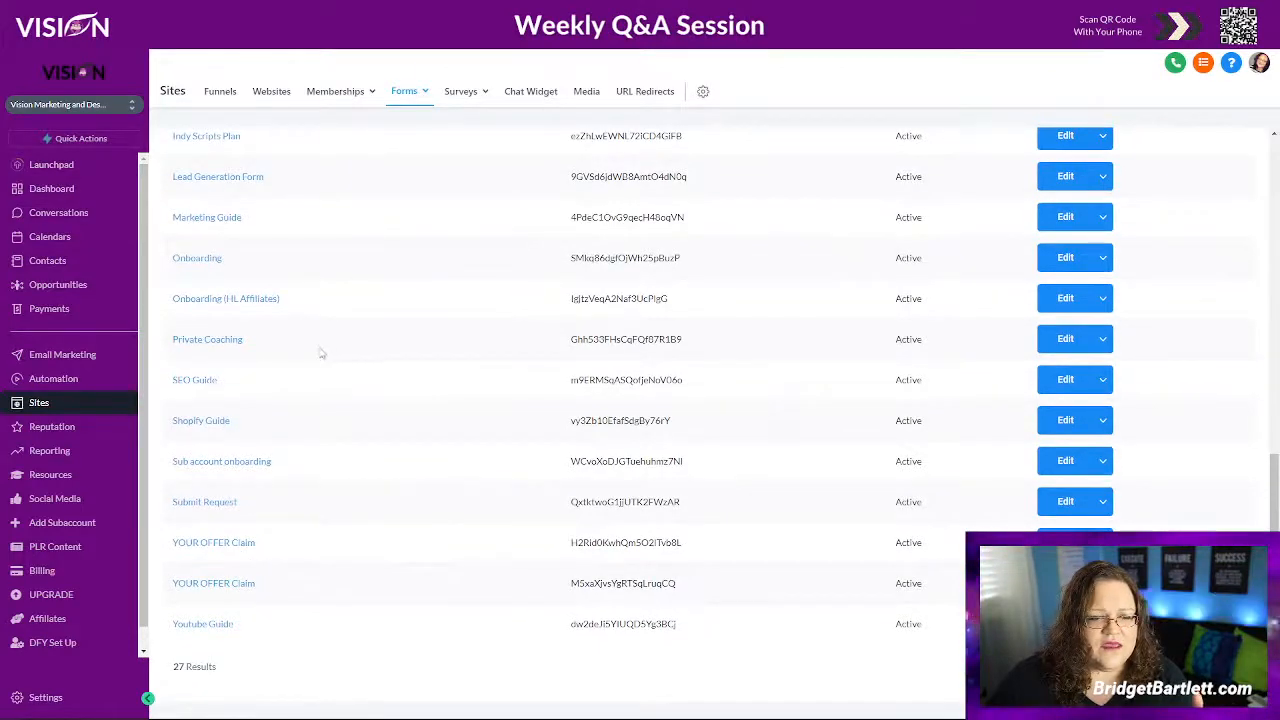
scroll(300, 383, up, 3)
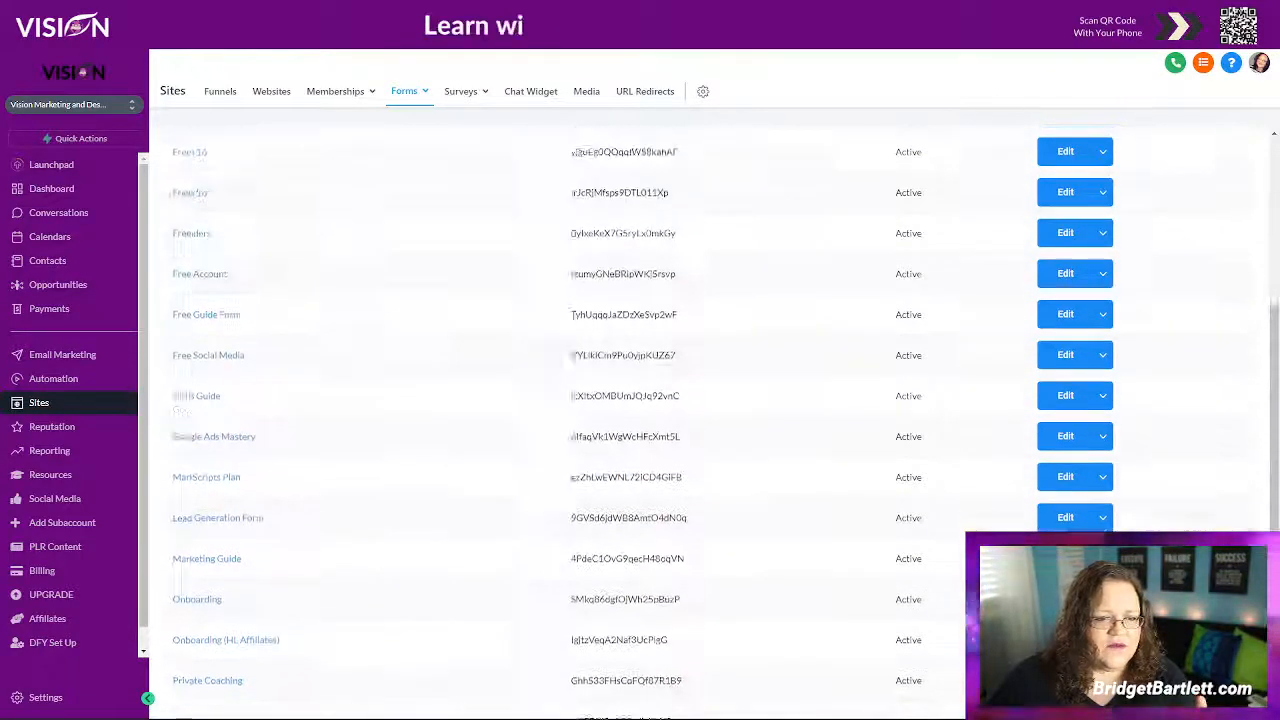
scroll(226, 370, up, 1)
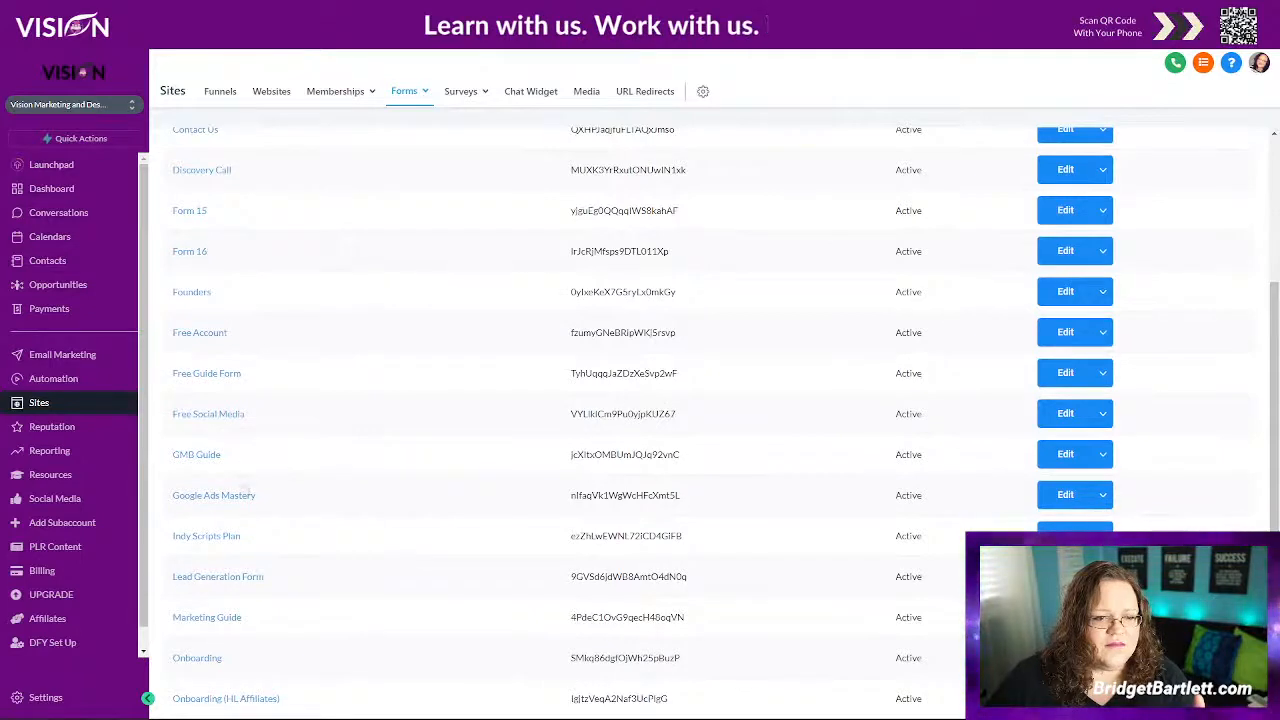
click(1064, 497)
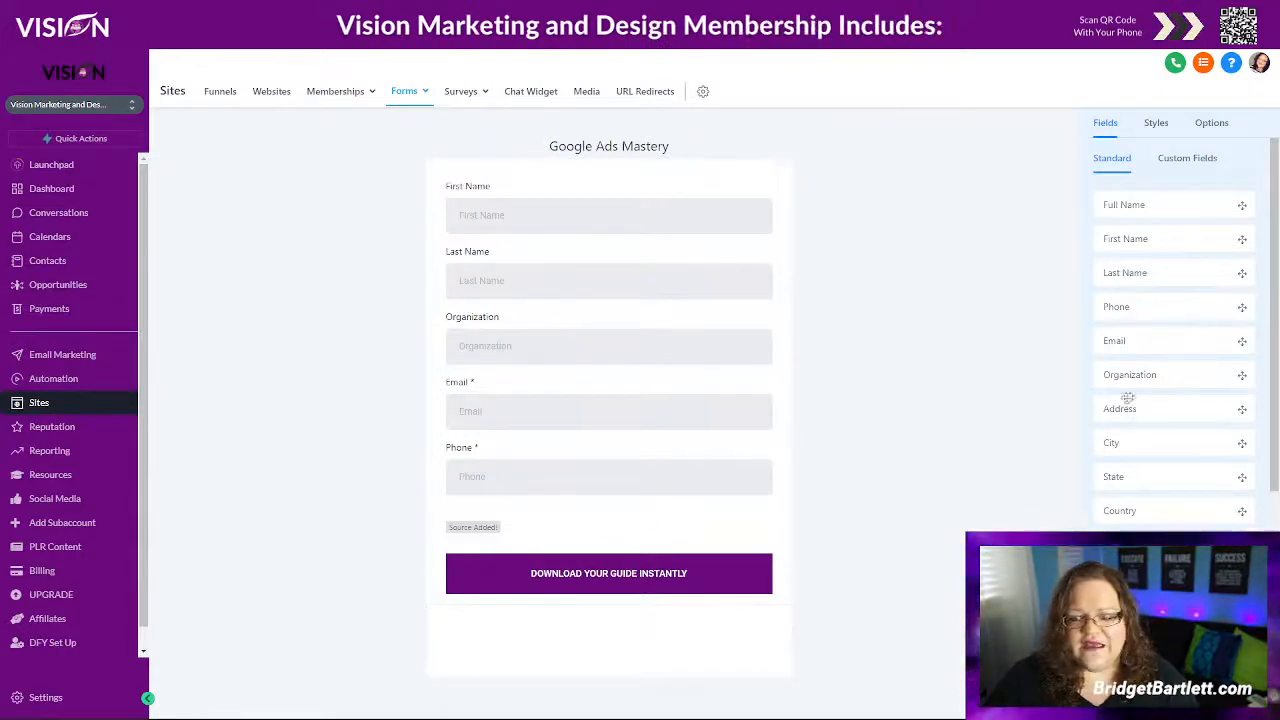
Review the standard fields available for the Google Ads Mastery form, and leave for the funnels list, discarding unsaved work
scroll(1127, 397, down, 2)
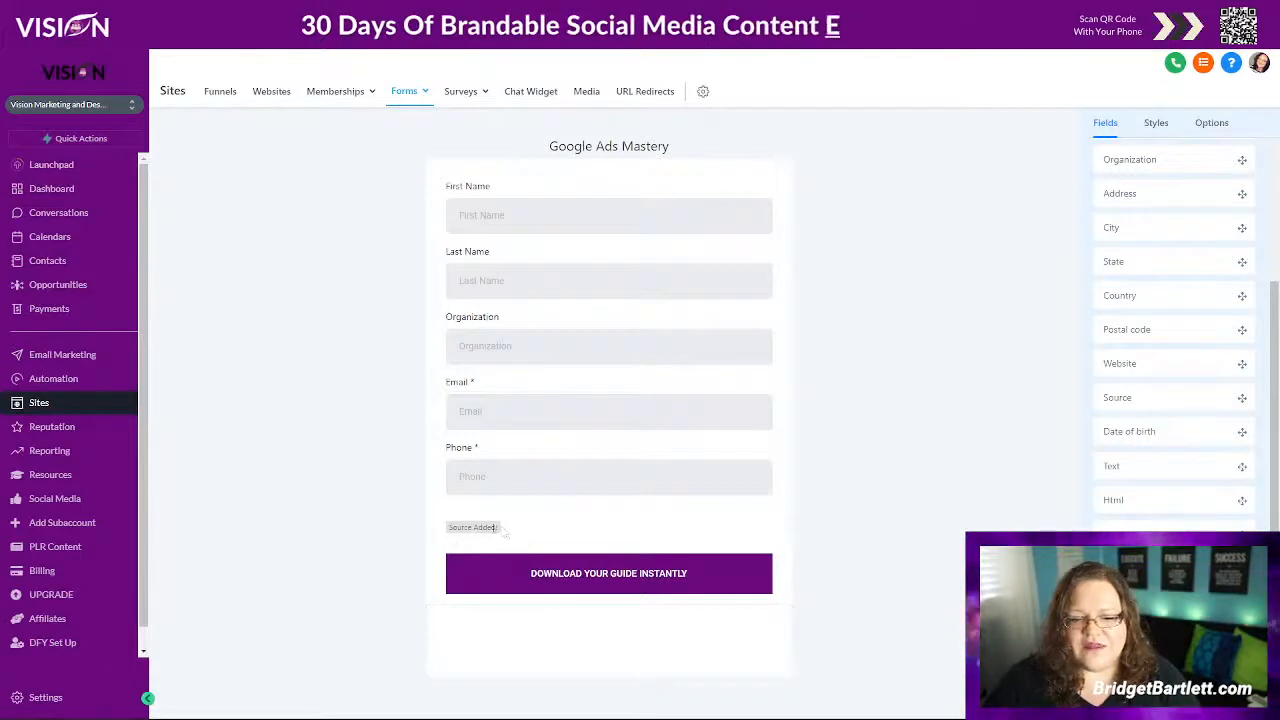
scroll(1170, 437, up, 2)
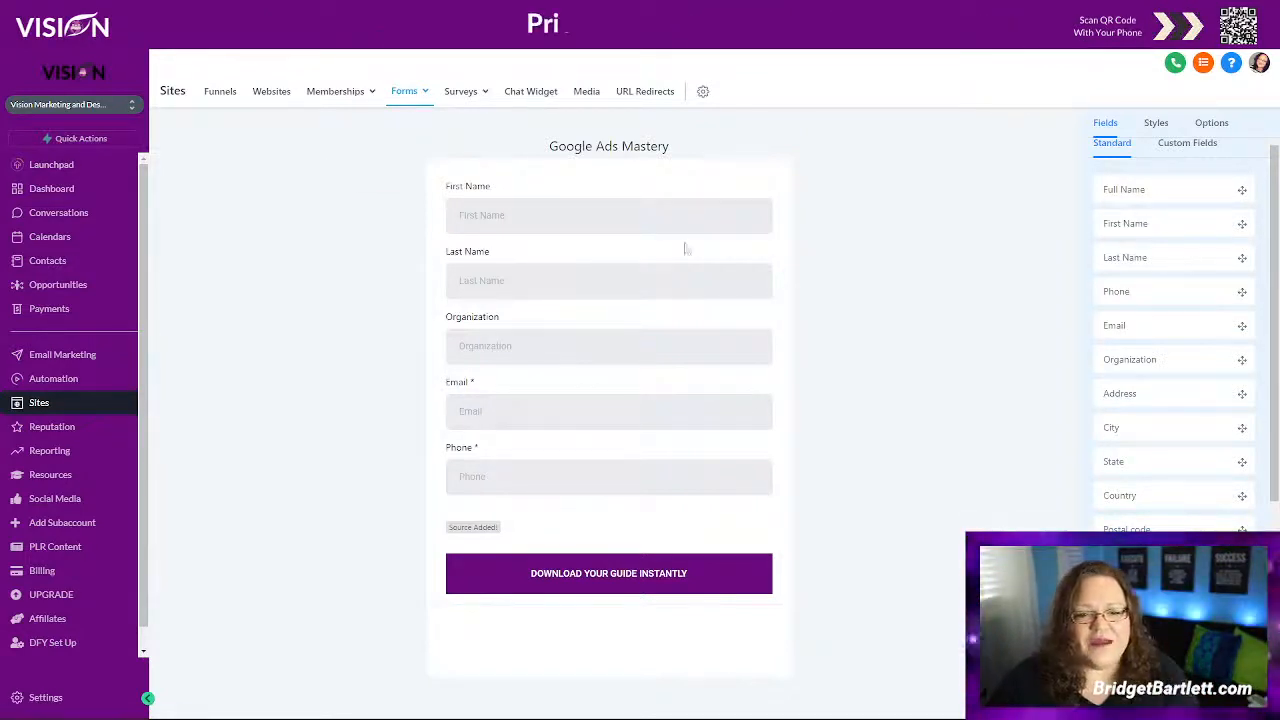
click(222, 92)
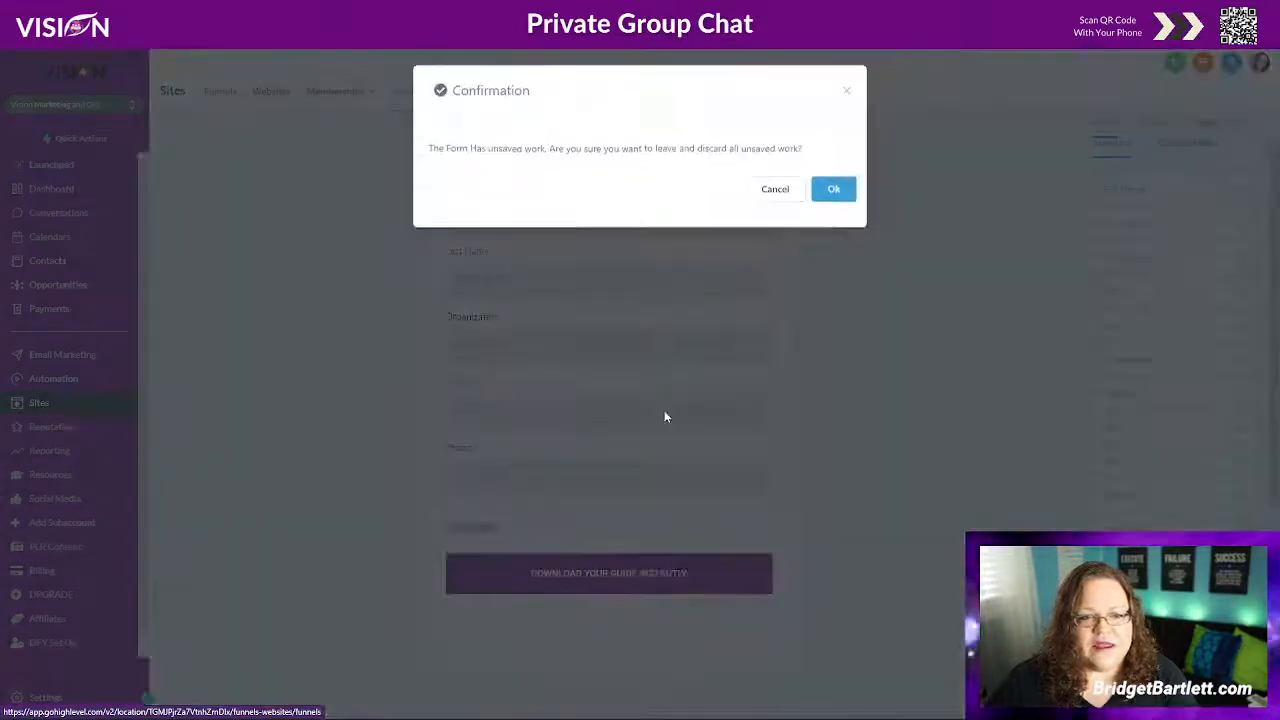
click(776, 191)
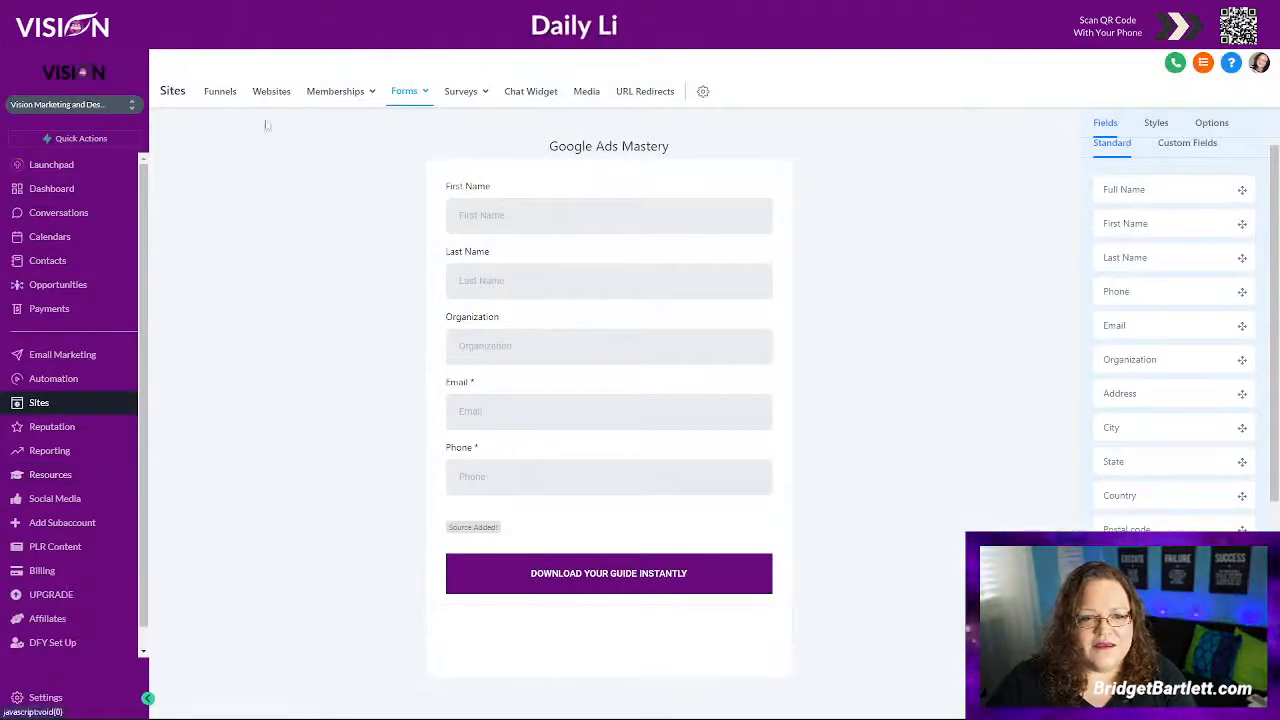
click(222, 92)
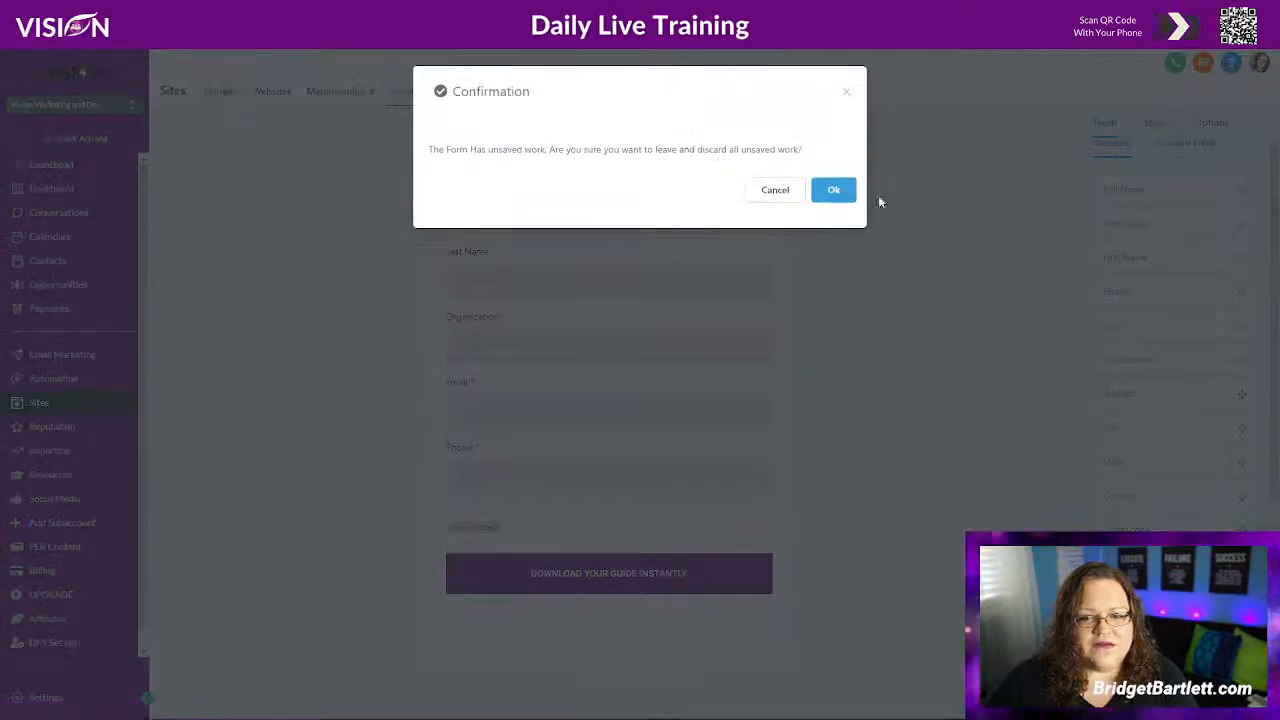
click(830, 190)
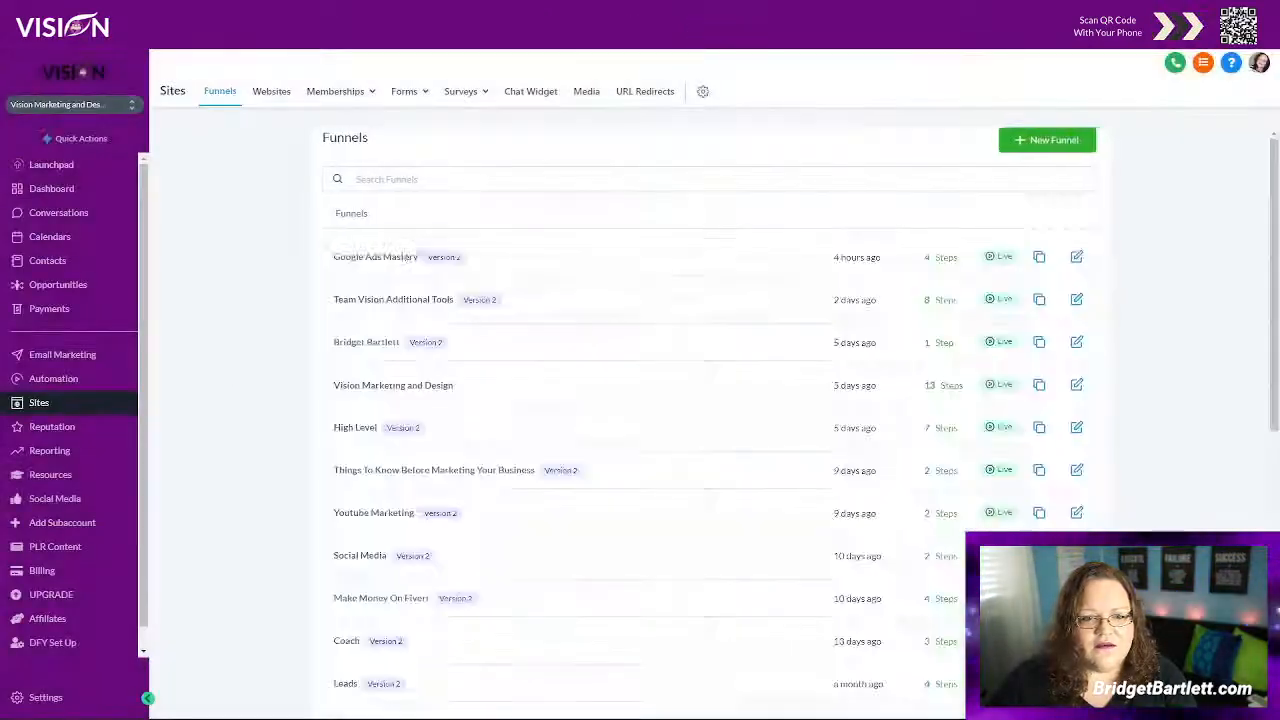
Open the Optin page of the Google Ads Mastery funnel for editing and inspect the link action of its Get Instant Access Here button
click(390, 258)
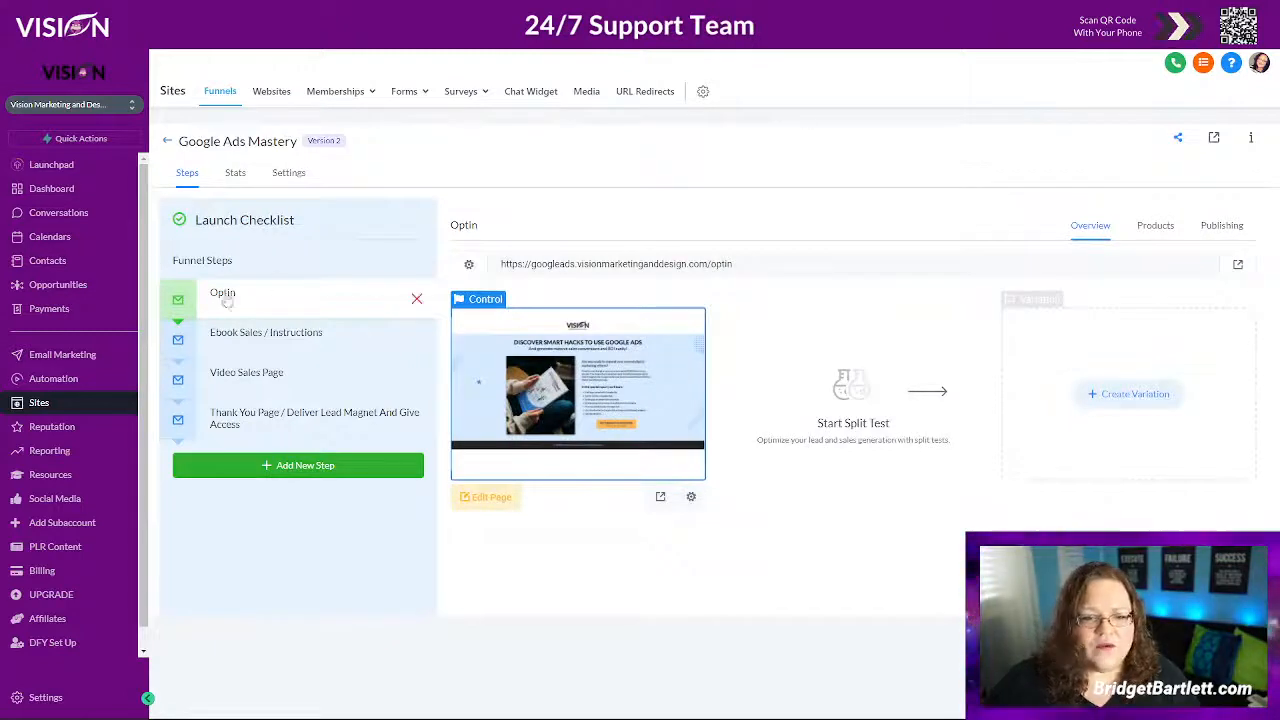
click(491, 502)
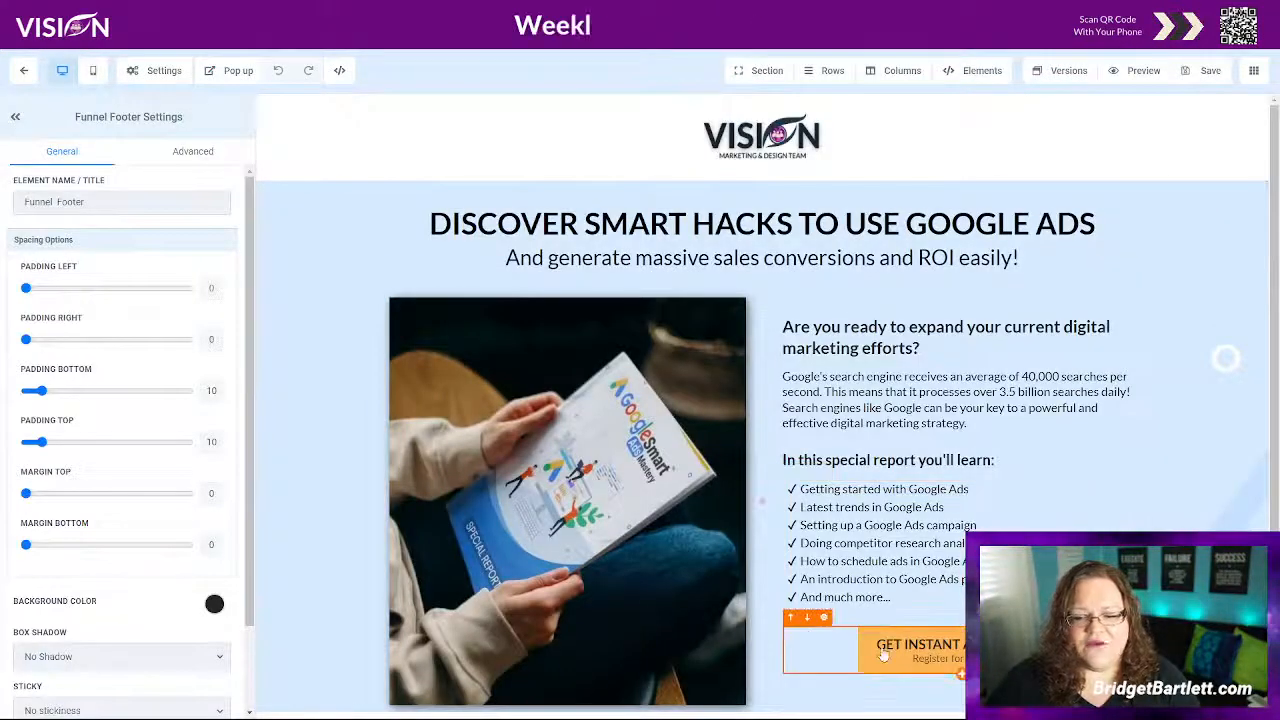
click(884, 652)
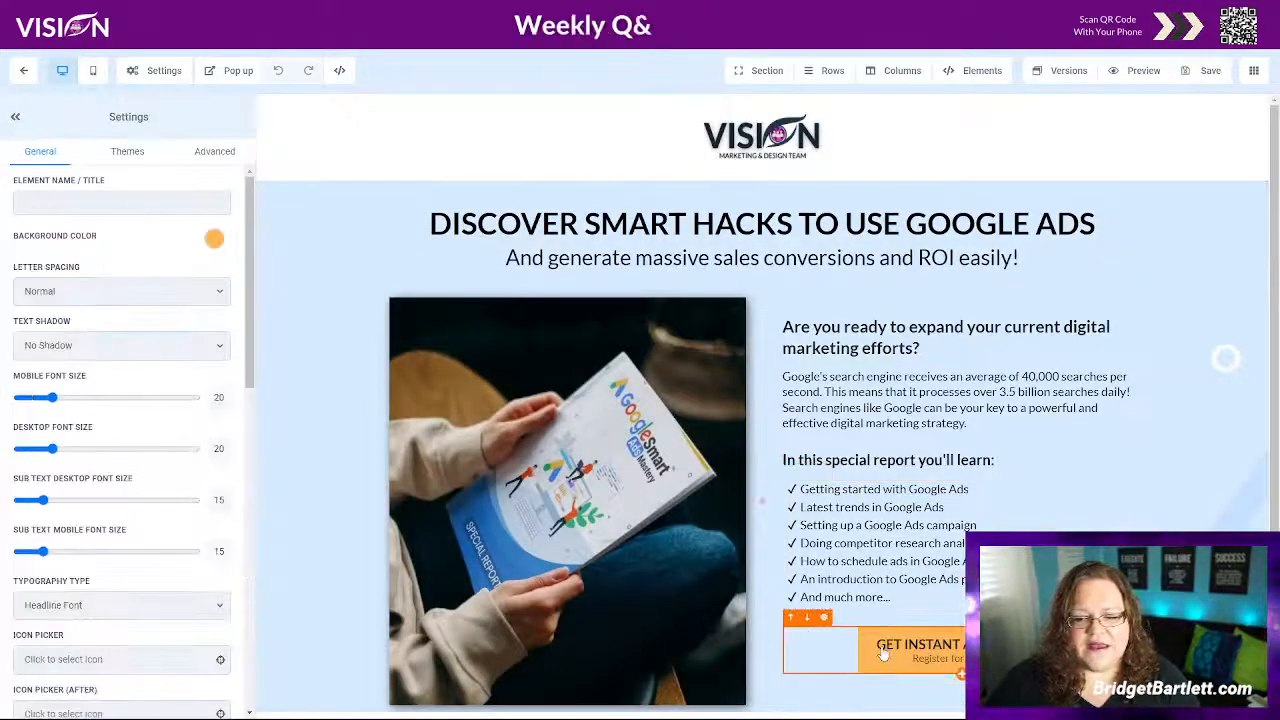
scroll(55, 587, down, 10)
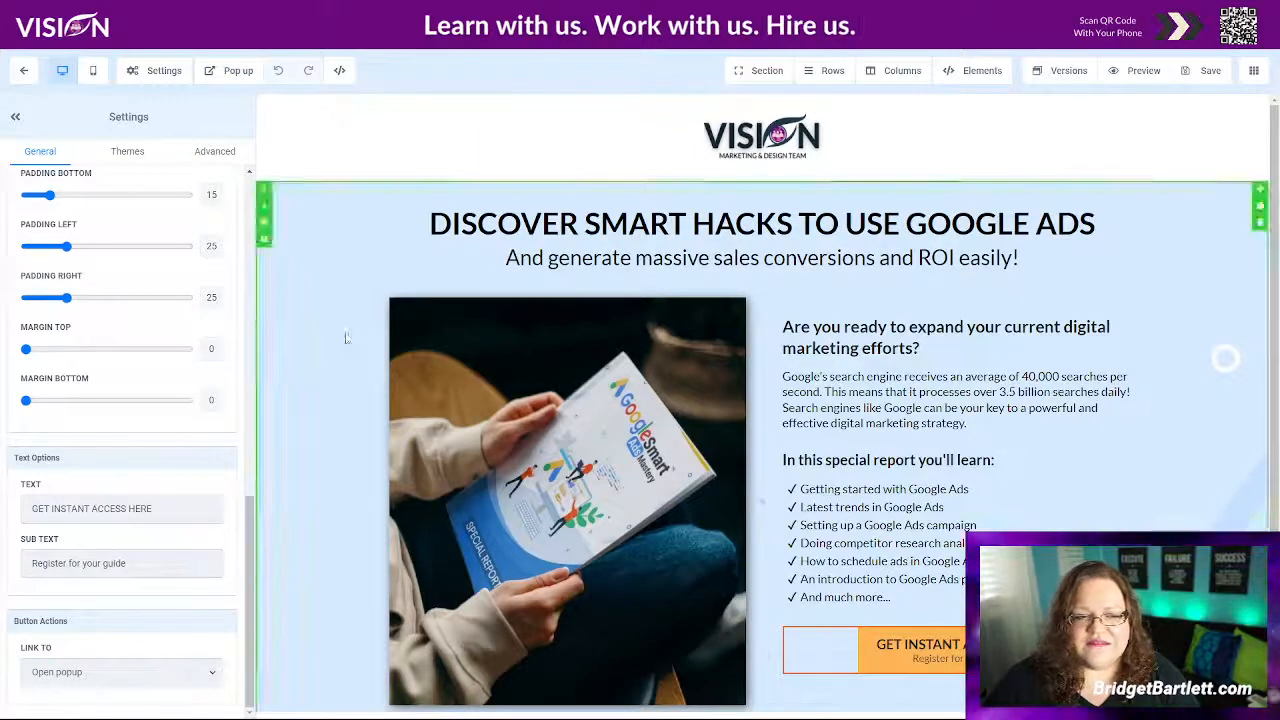
Delete the existing form and its row from the Optin page's popup
click(210, 70)
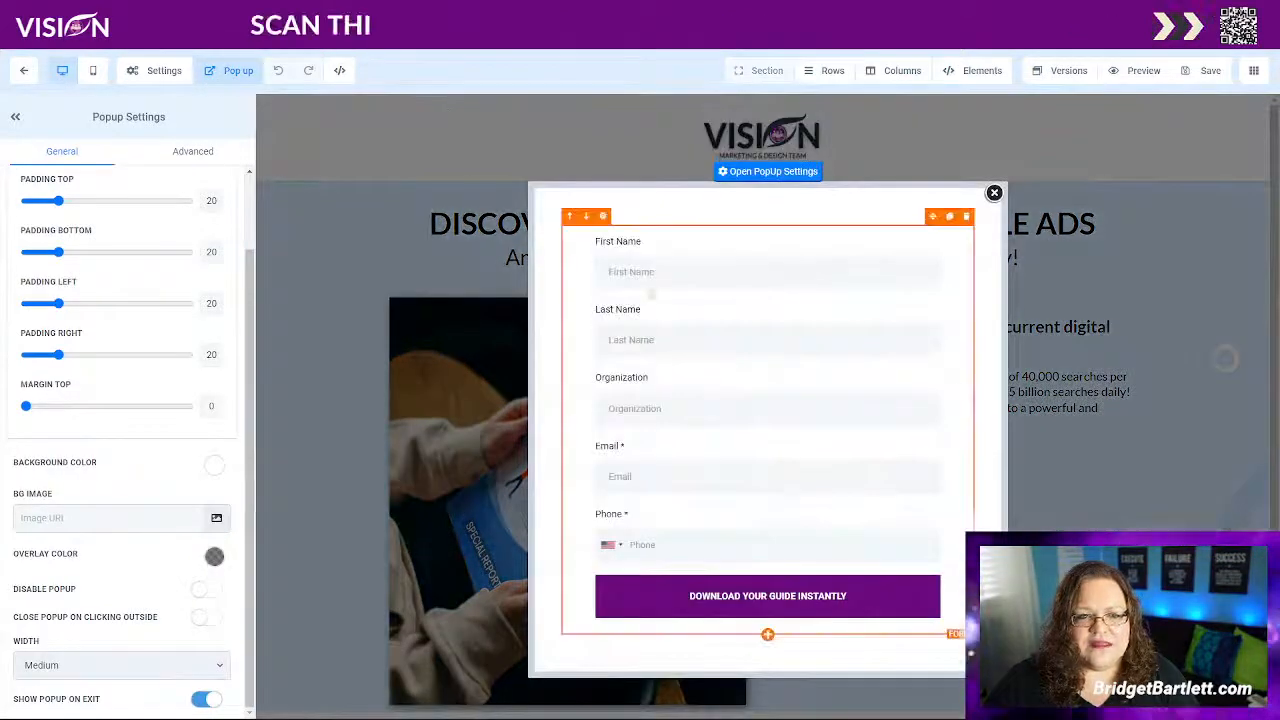
click(687, 432)
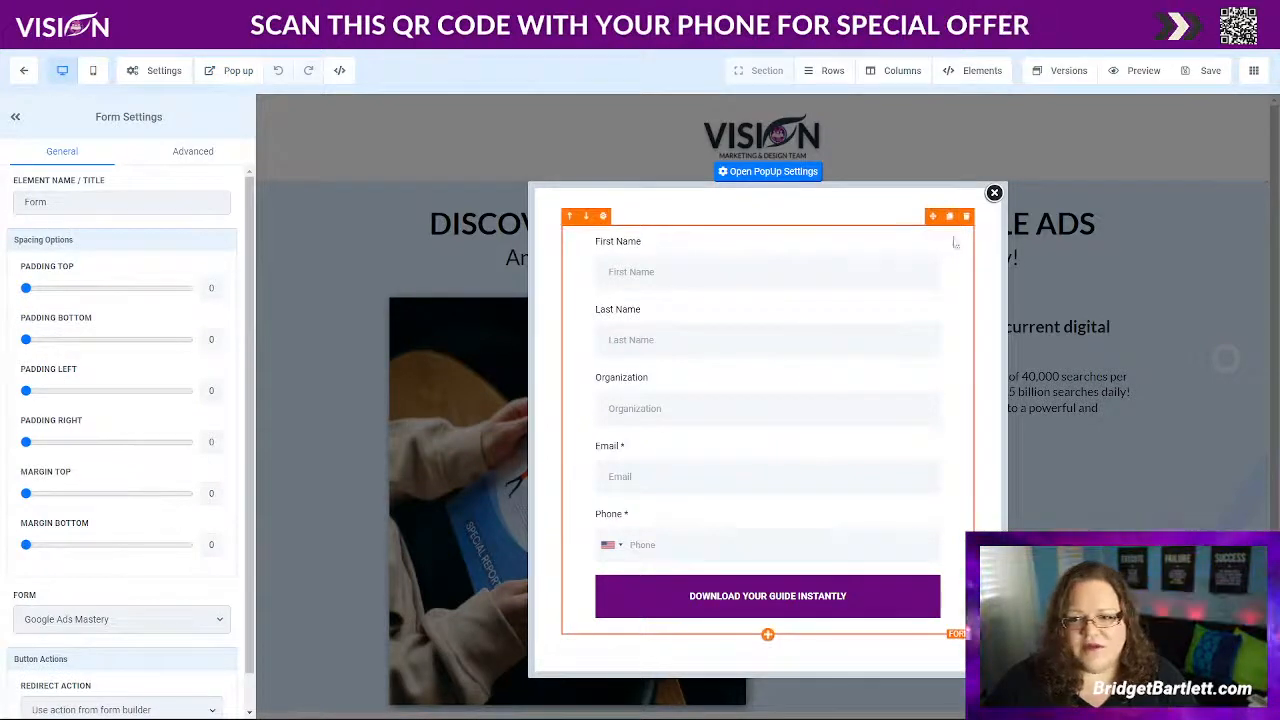
click(967, 217)
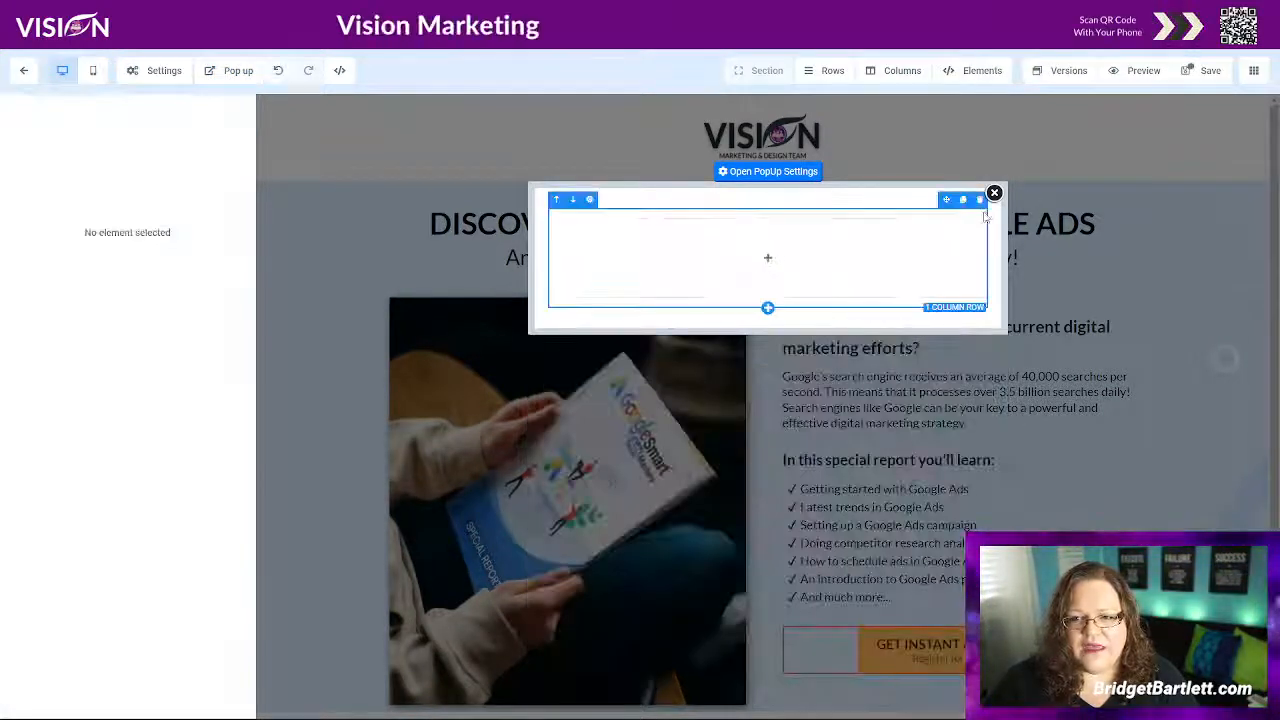
click(978, 199)
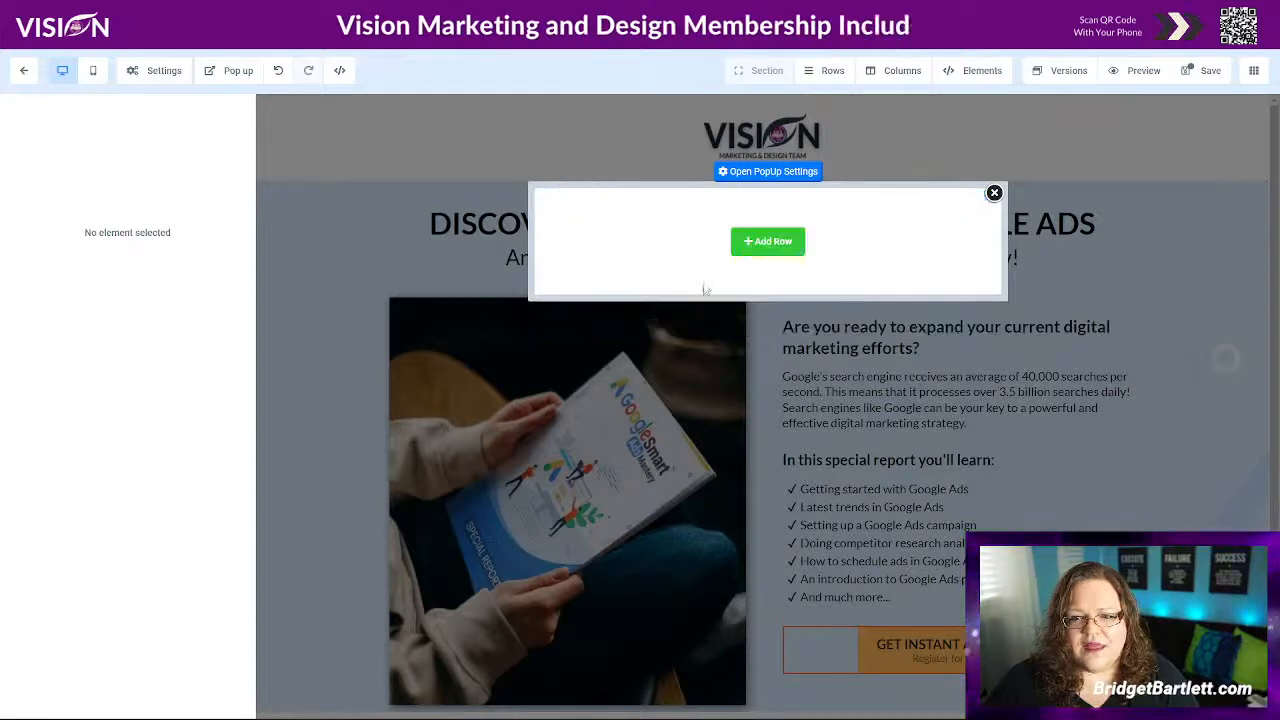
Add a one-column row containing a form element to the empty popup
click(766, 243)
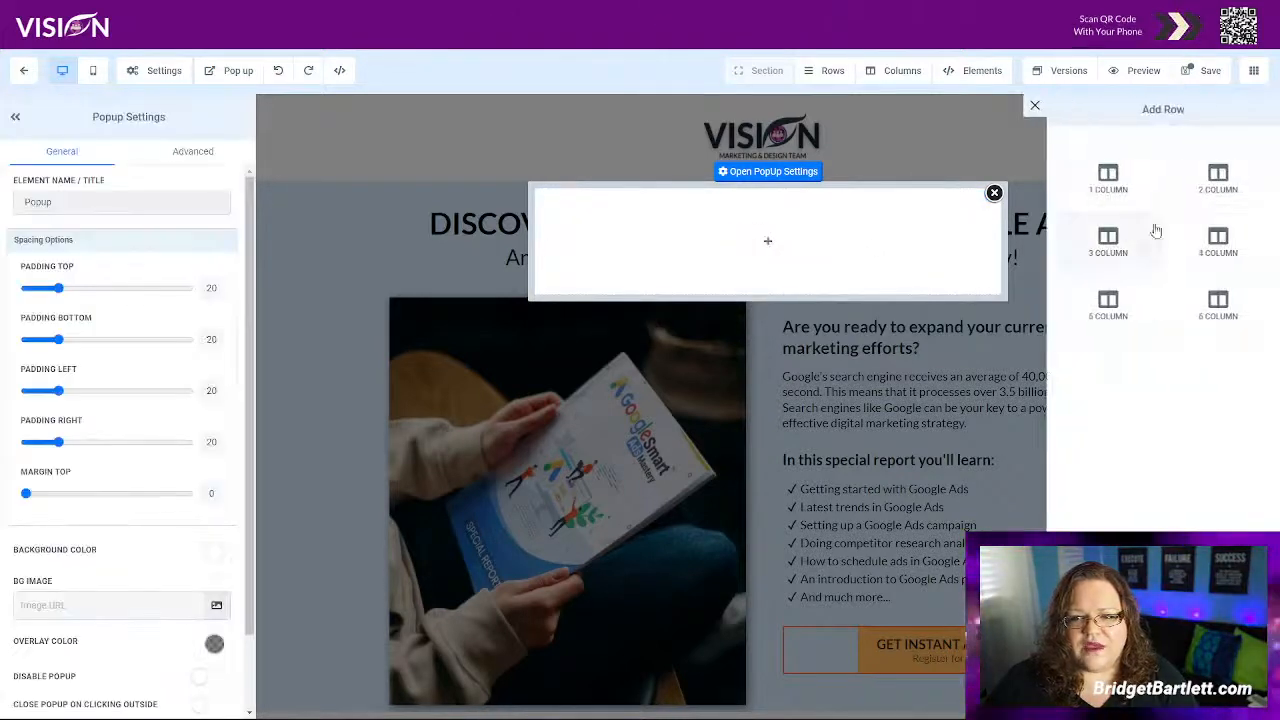
click(1108, 178)
click(760, 259)
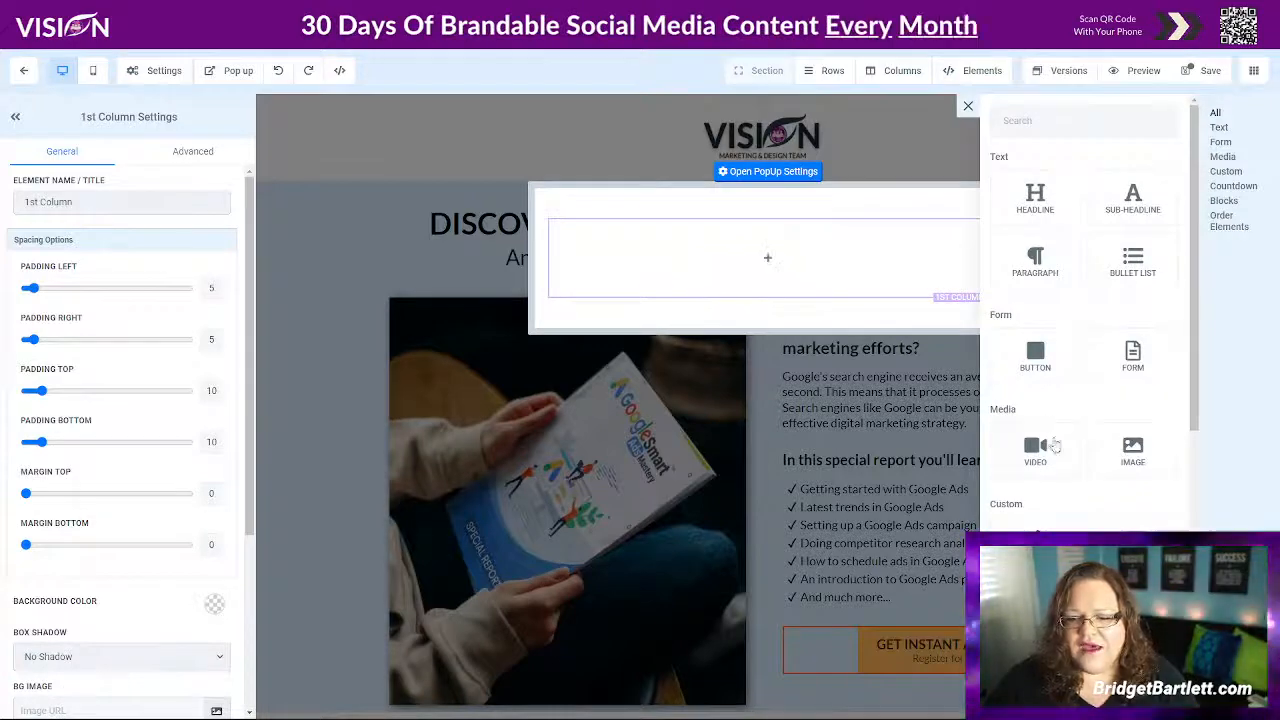
scroll(1055, 445, down, 2)
click(1131, 160)
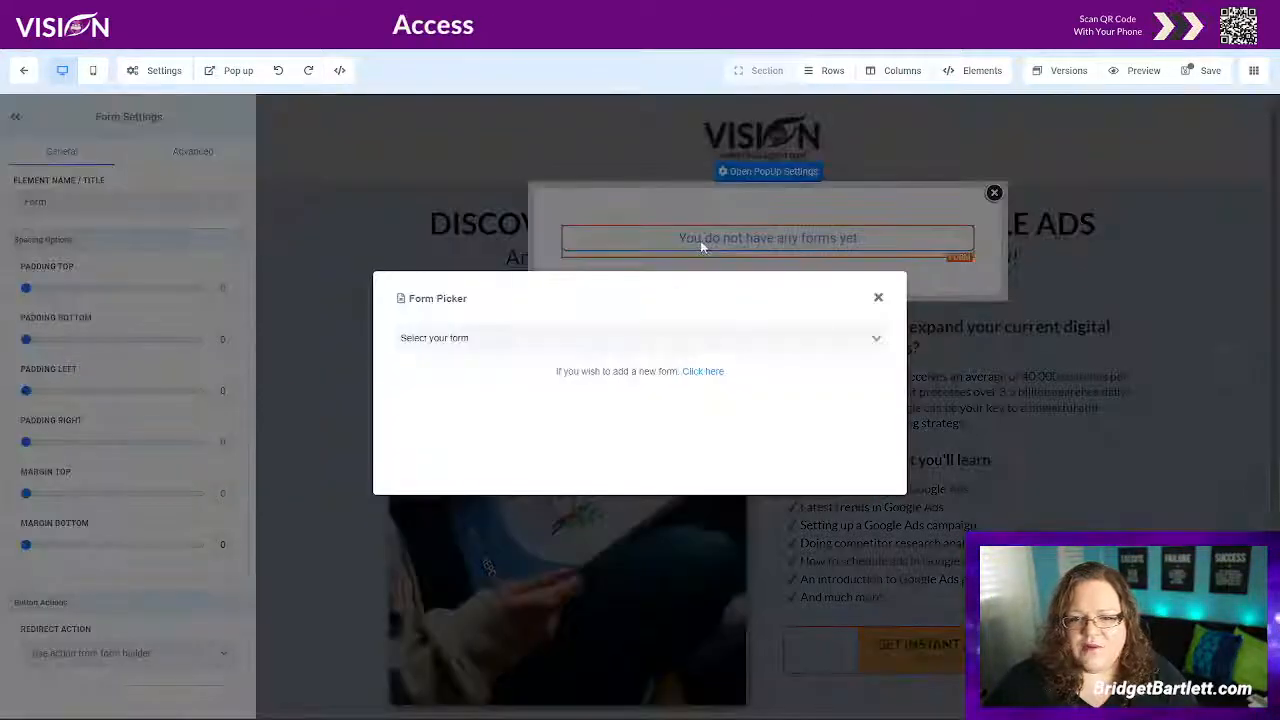
Use the Google Ads Mastery form in the popup and set its redirect action to Go to Next step
click(641, 338)
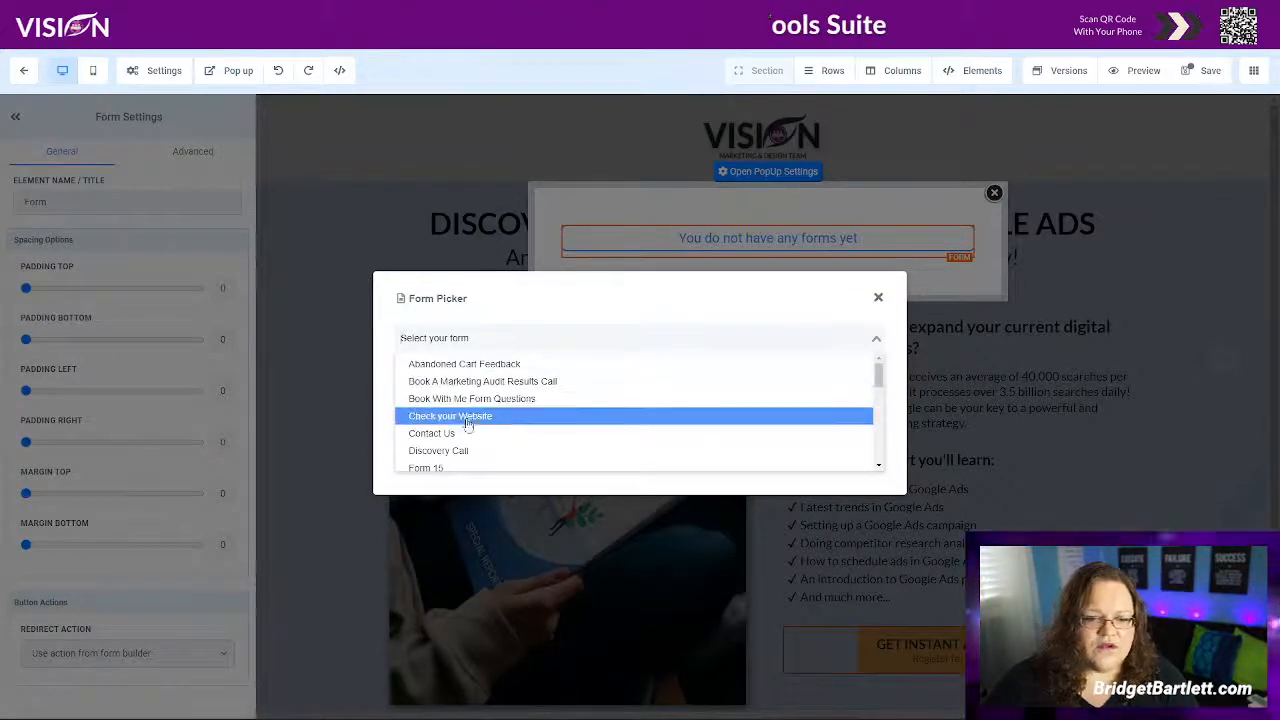
scroll(467, 425, down, 4)
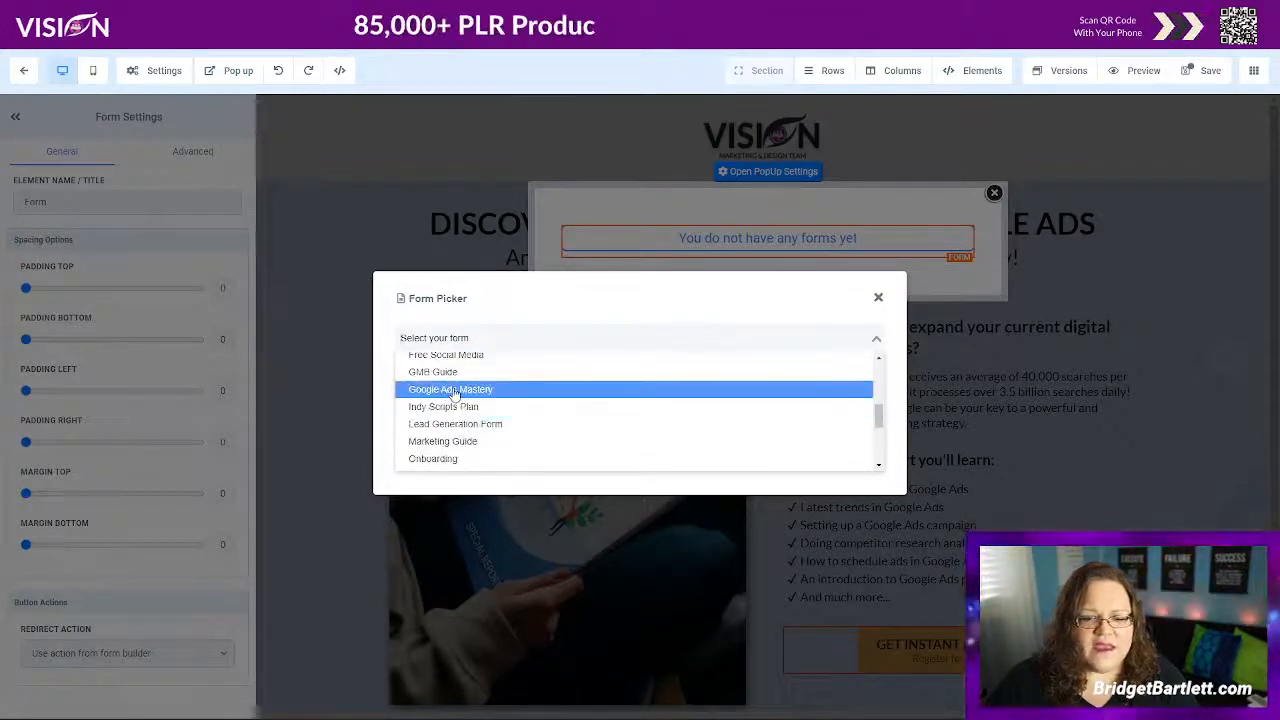
click(454, 392)
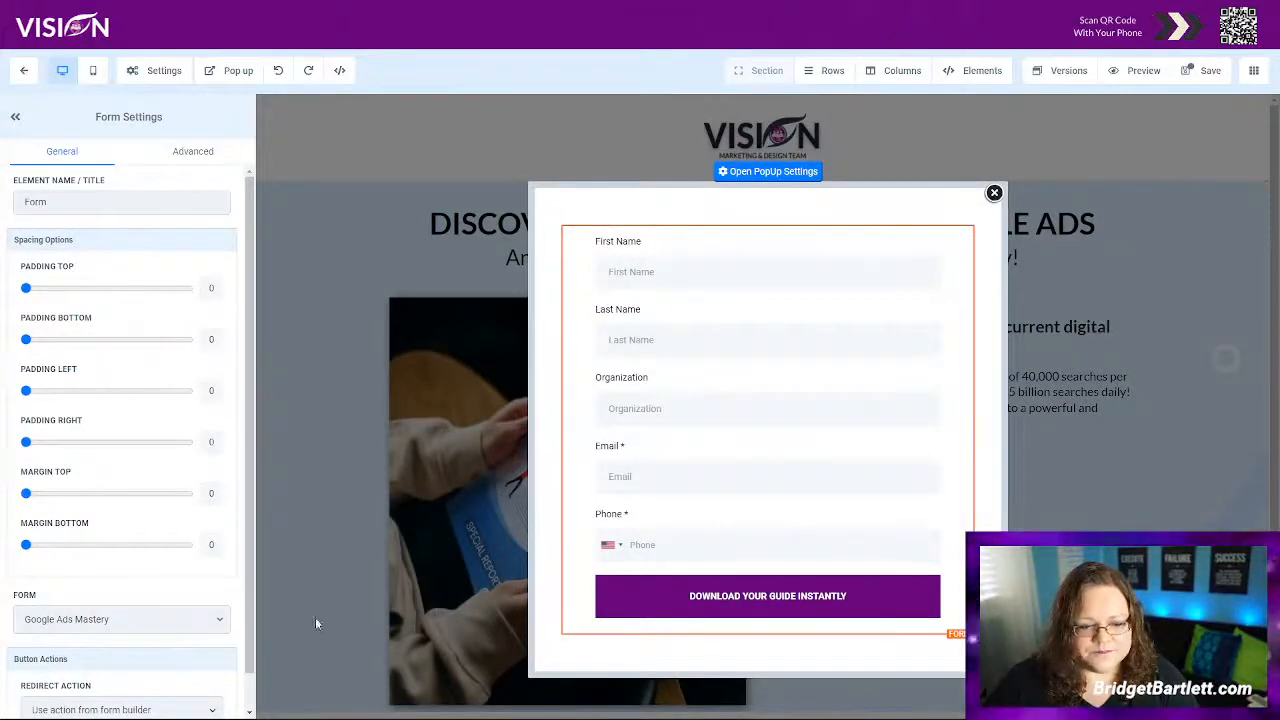
scroll(205, 628, down, 2)
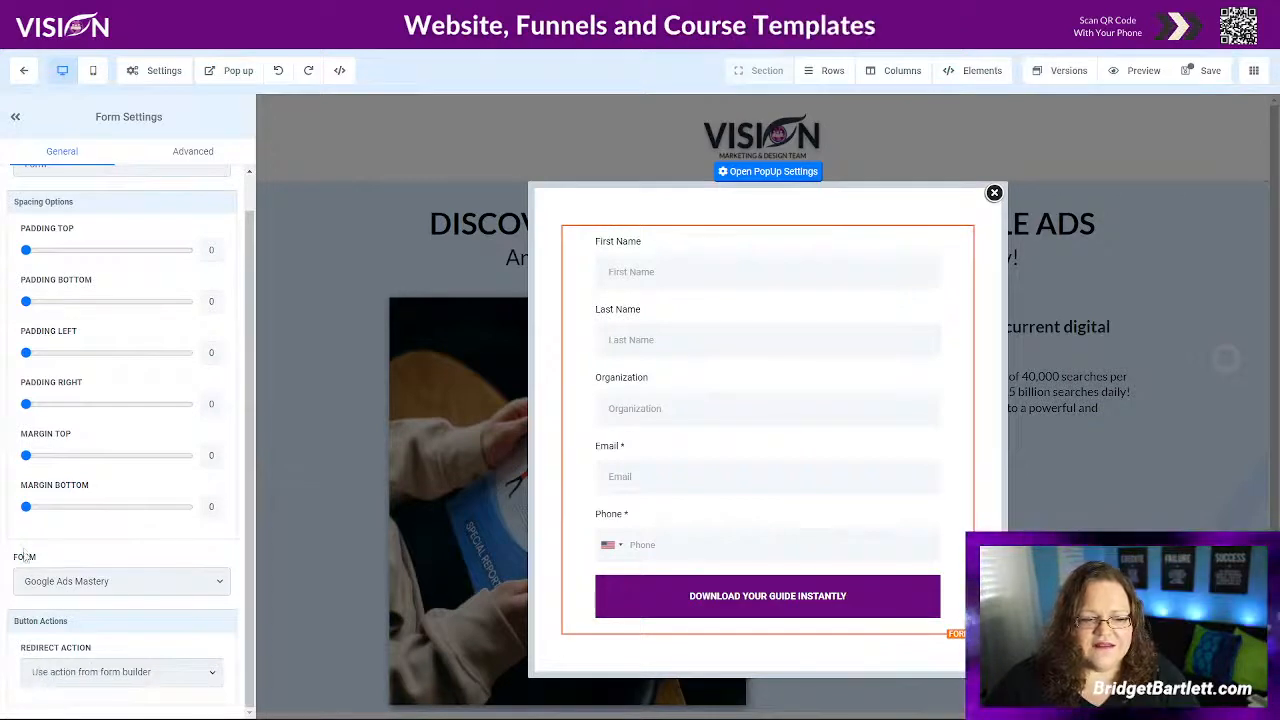
click(147, 672)
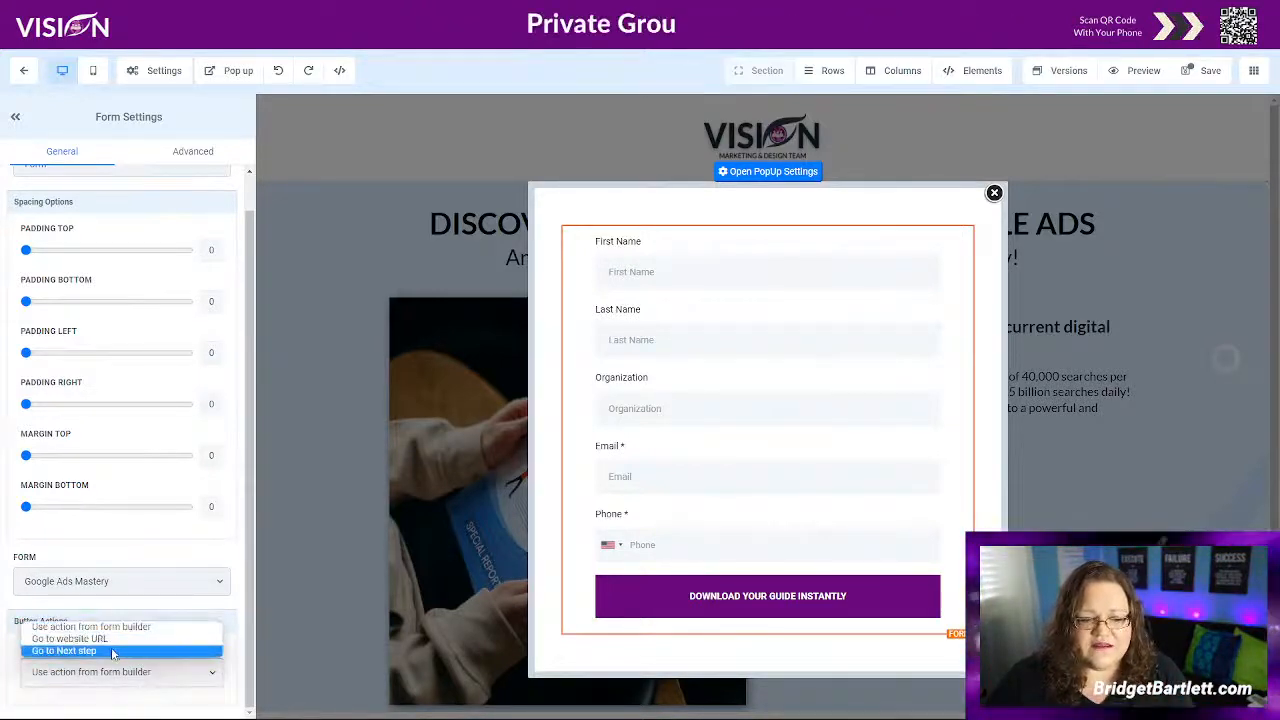
click(113, 651)
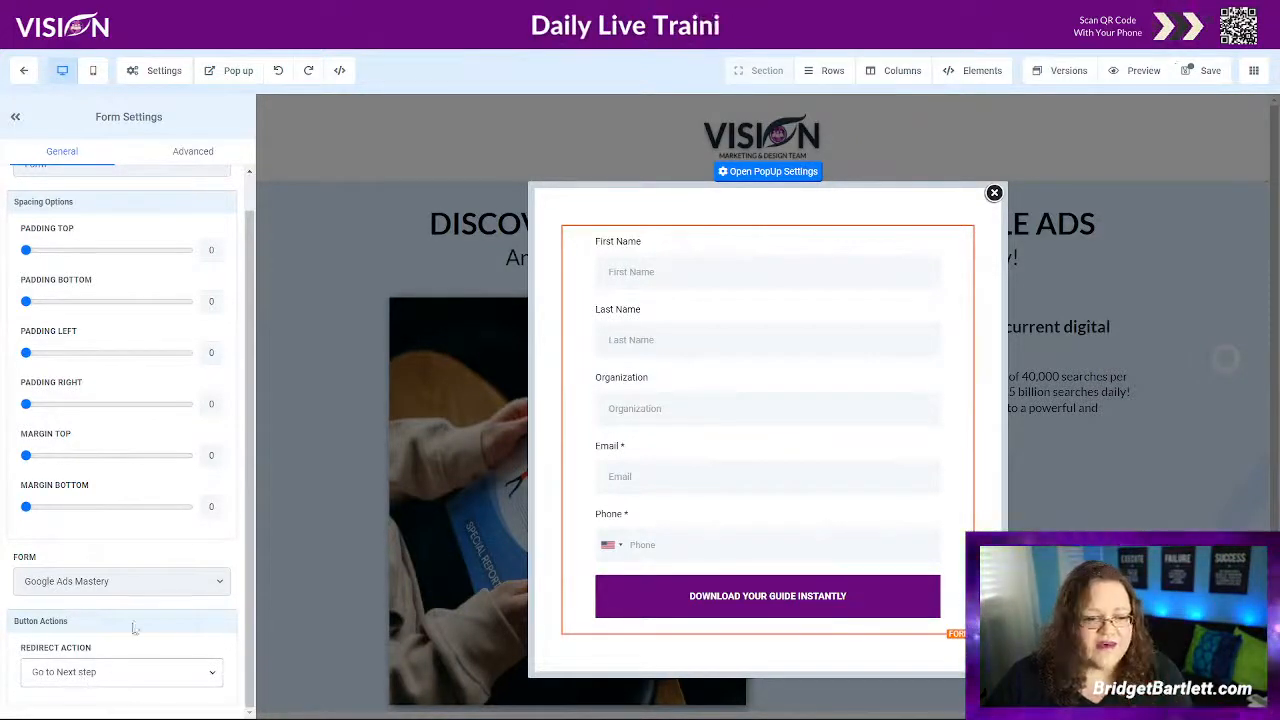
Save the Optin page and review its SEO title, keywords, social image and preview
click(1205, 70)
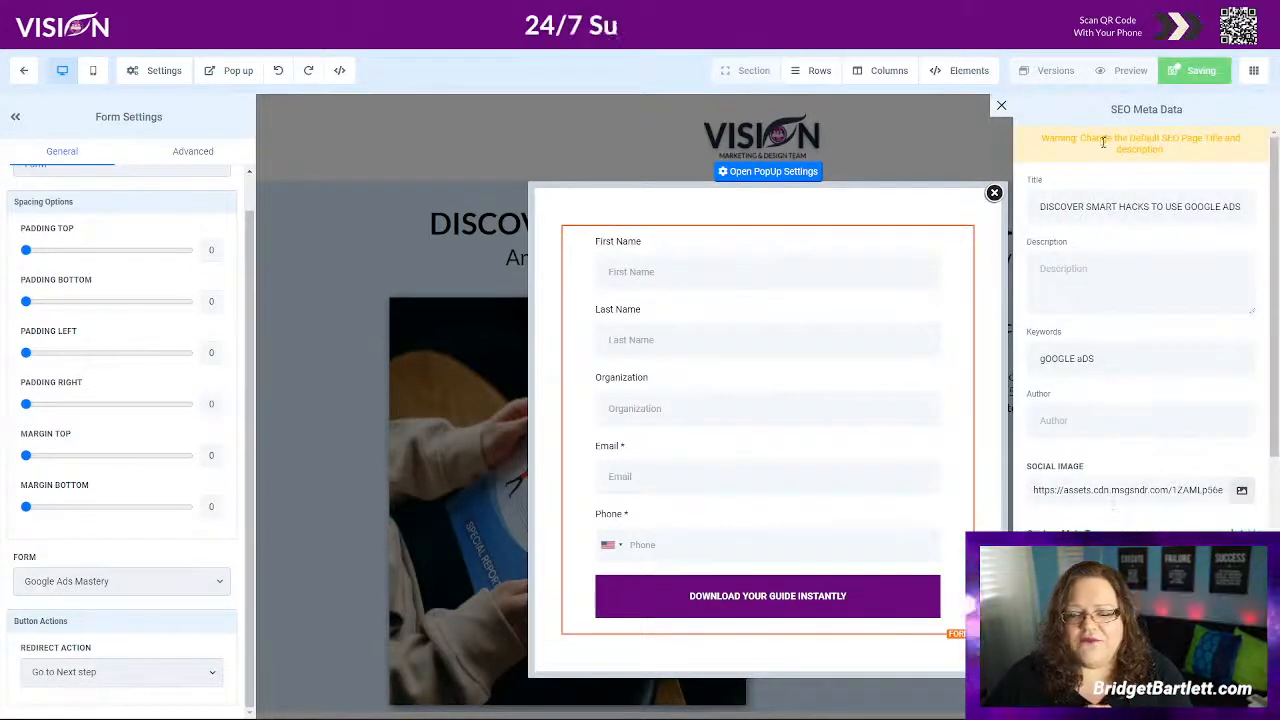
scroll(1127, 262, down, 4)
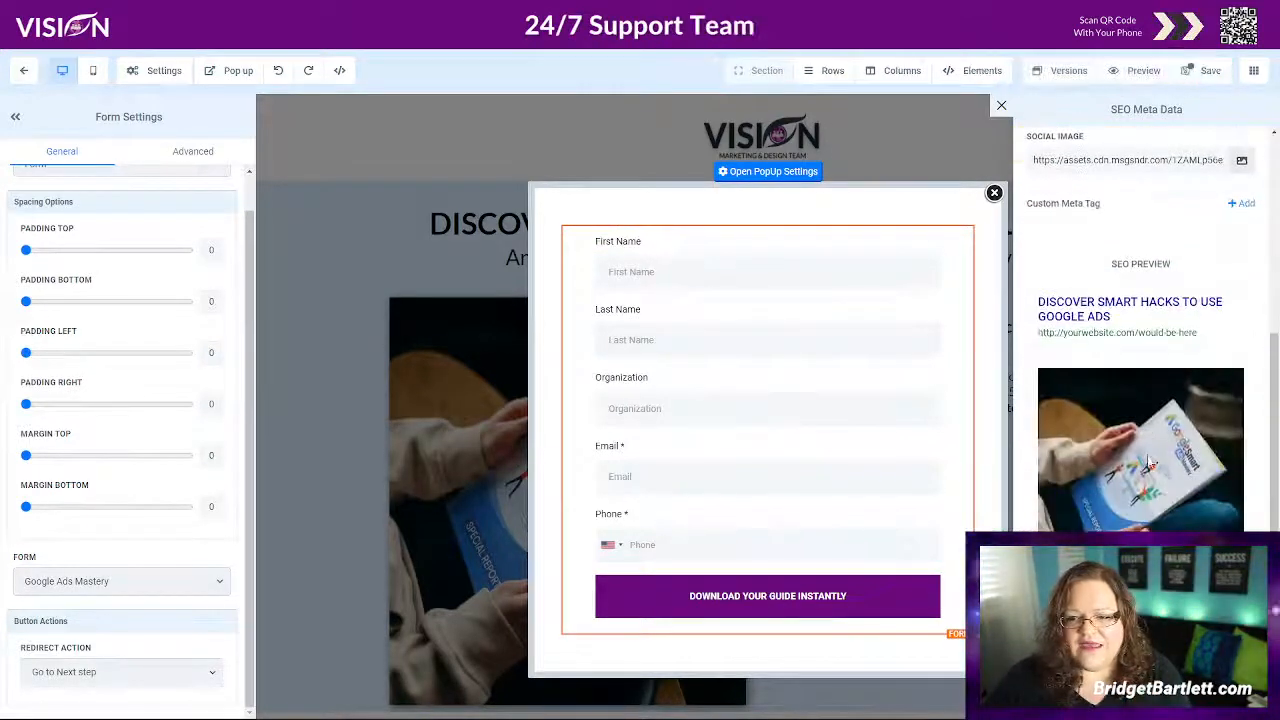
scroll(1135, 255, up, 4)
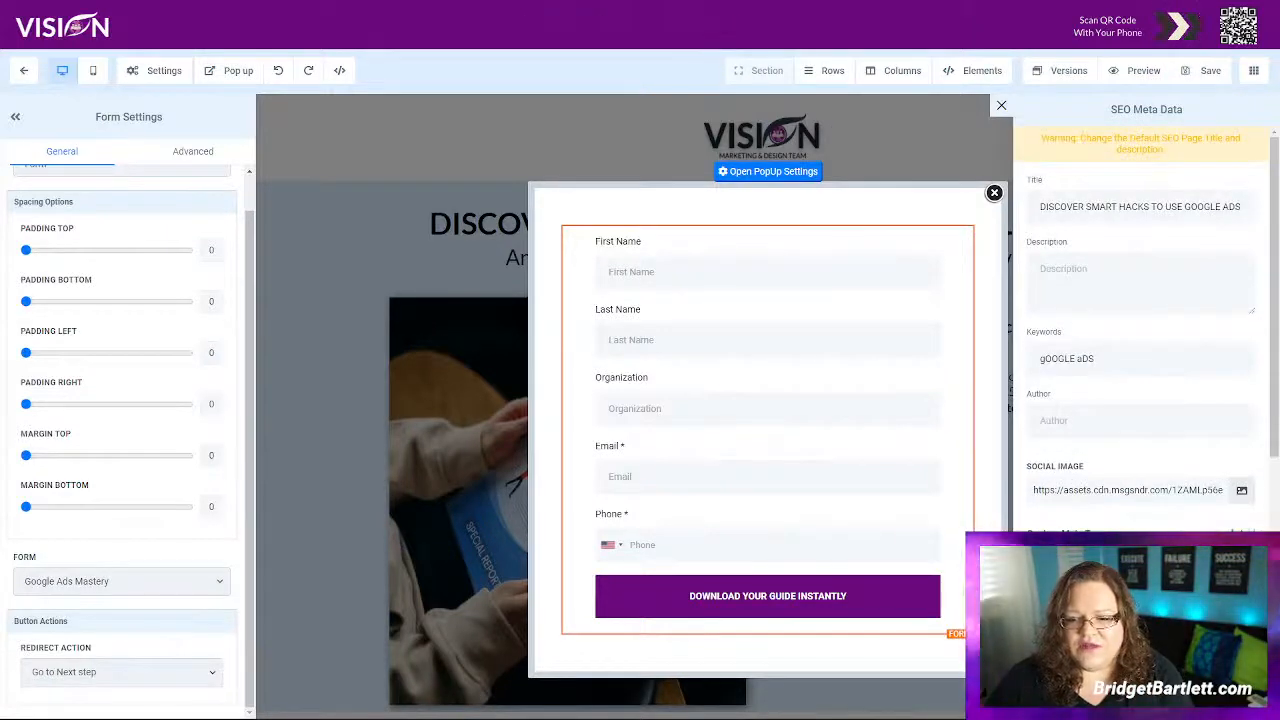
scroll(1140, 330, down, 3)
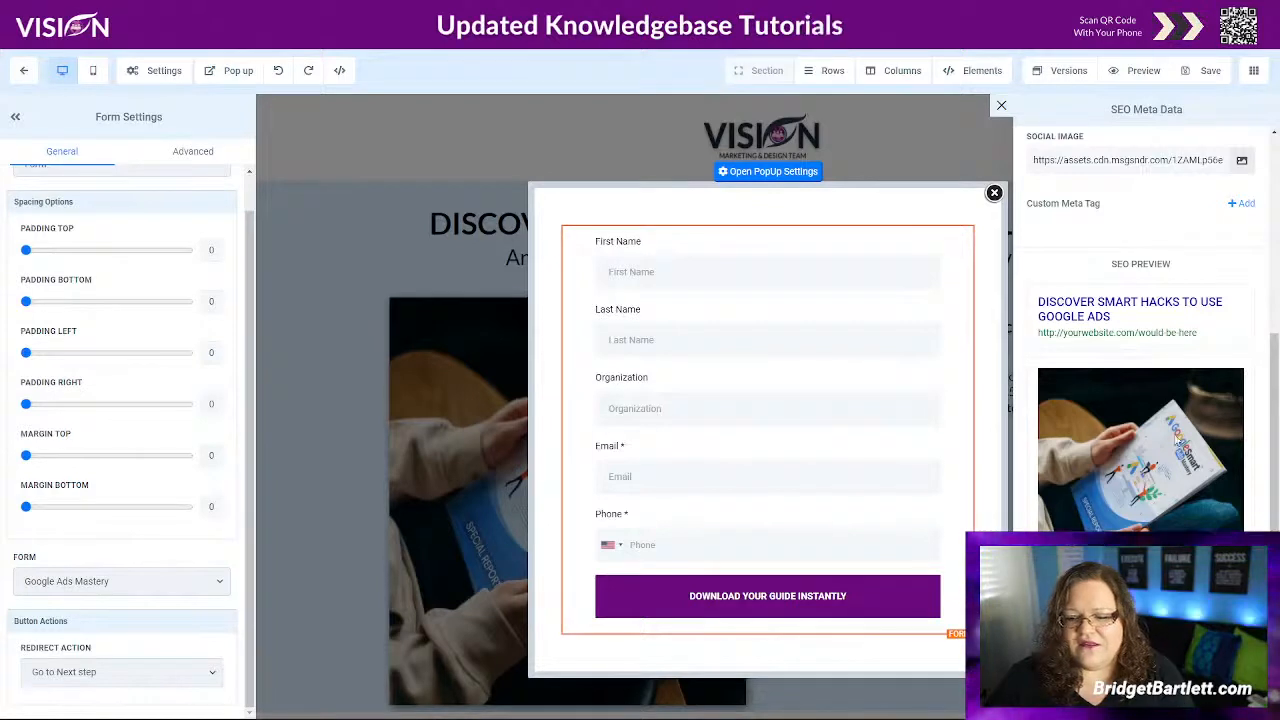
Switch to the funnel's sales page and inspect the link action of the Download Google Smart Ads Mastery Now button
click(1253, 70)
click(1060, 117)
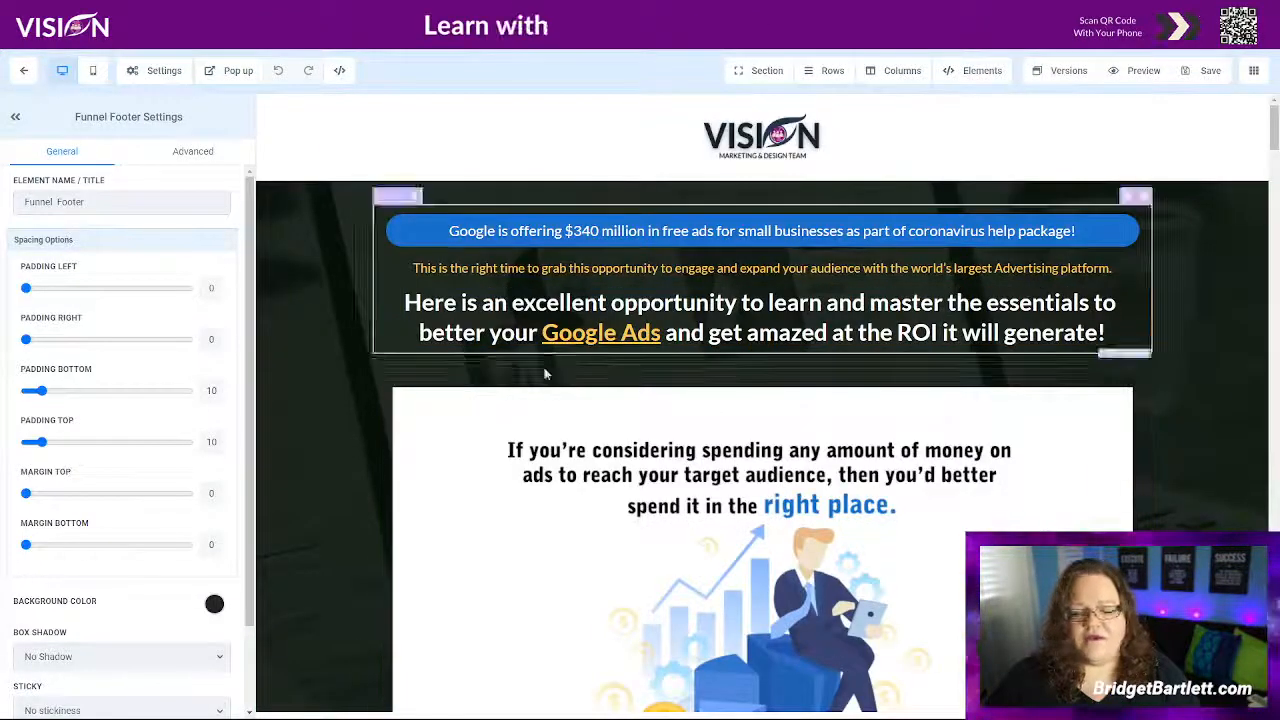
scroll(545, 374, down, 2)
scroll(446, 494, down, 2)
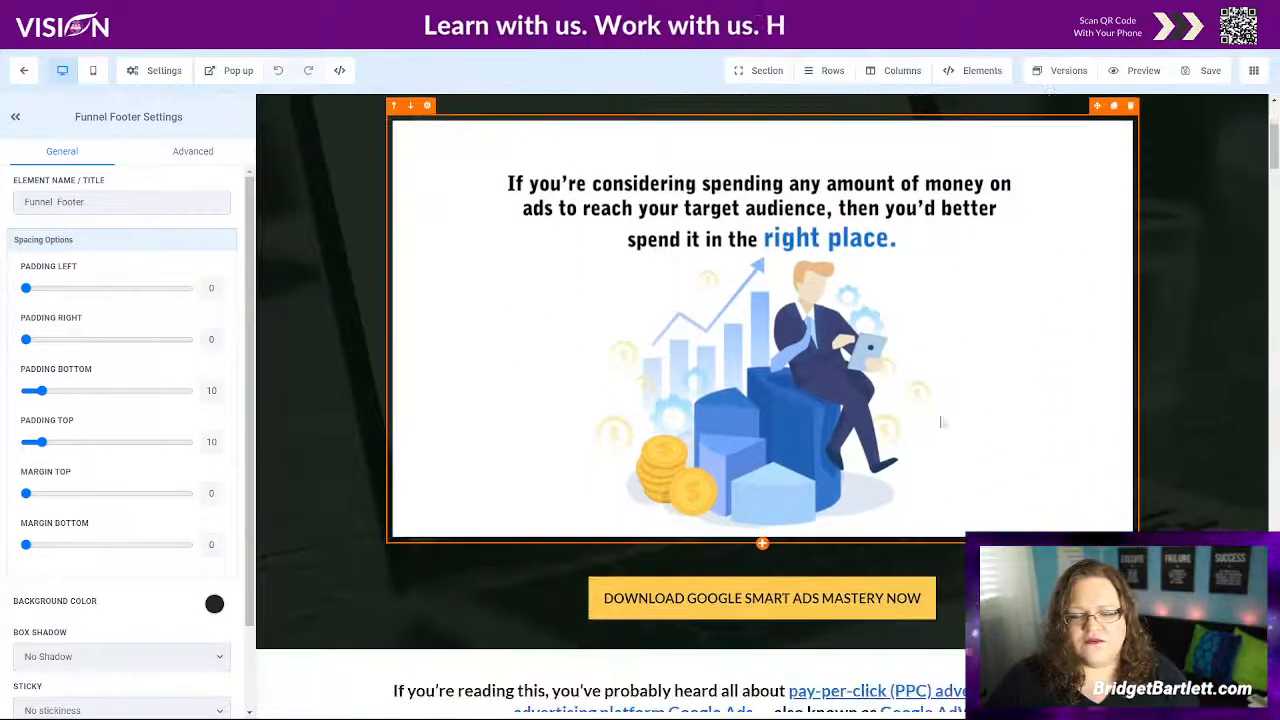
scroll(157, 543, down, 1)
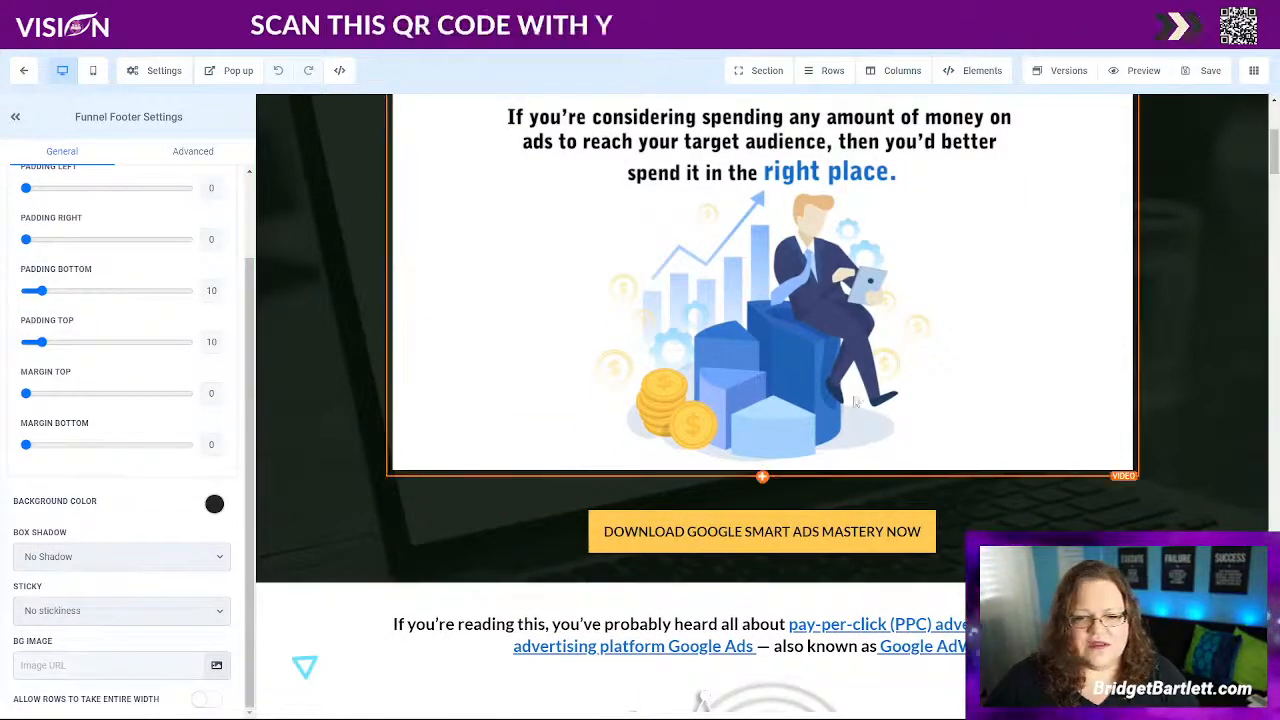
scroll(887, 423, down, 6)
scroll(887, 423, up, 4)
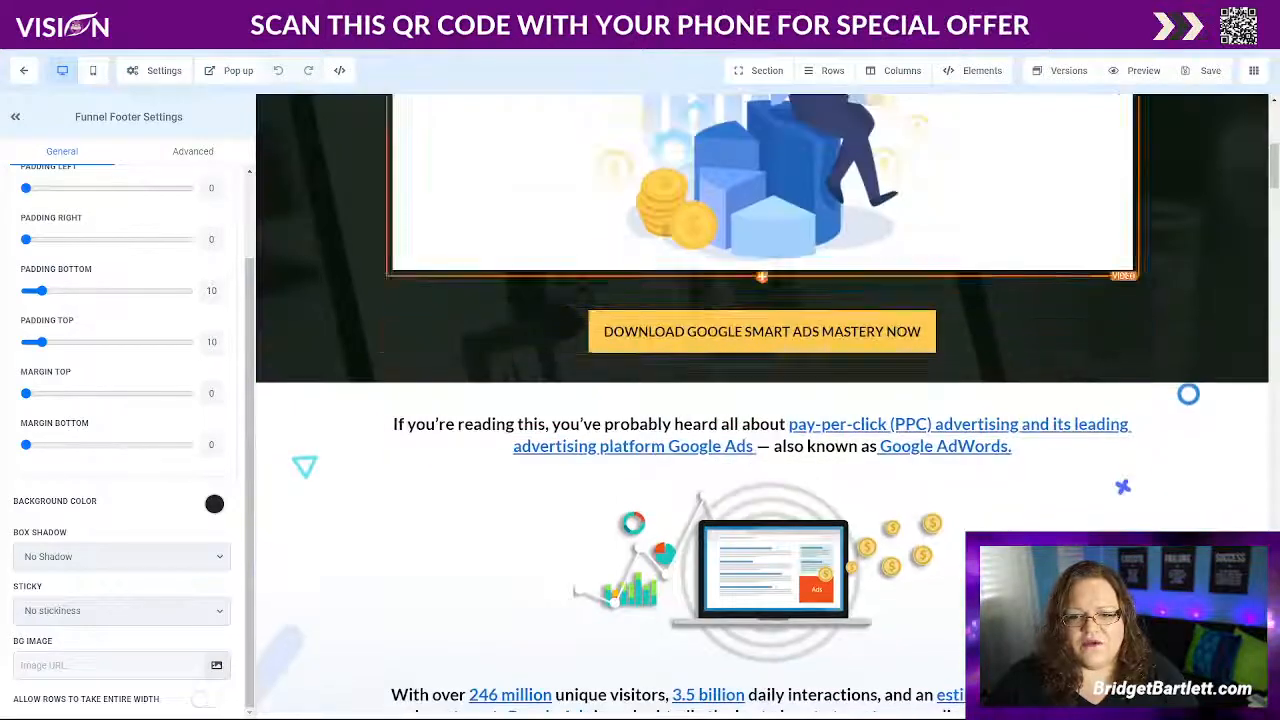
click(678, 332)
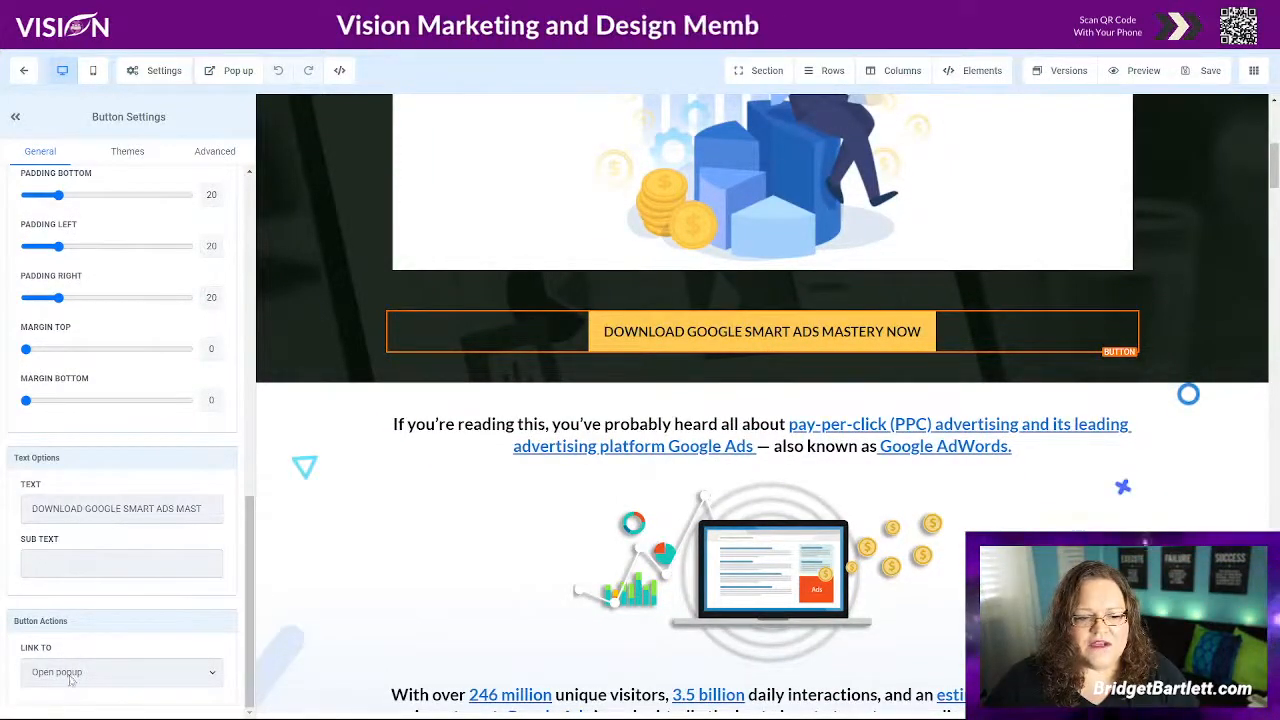
Replace the order form in the sales page popup with a new one-column row containing a One Step Order element
click(232, 70)
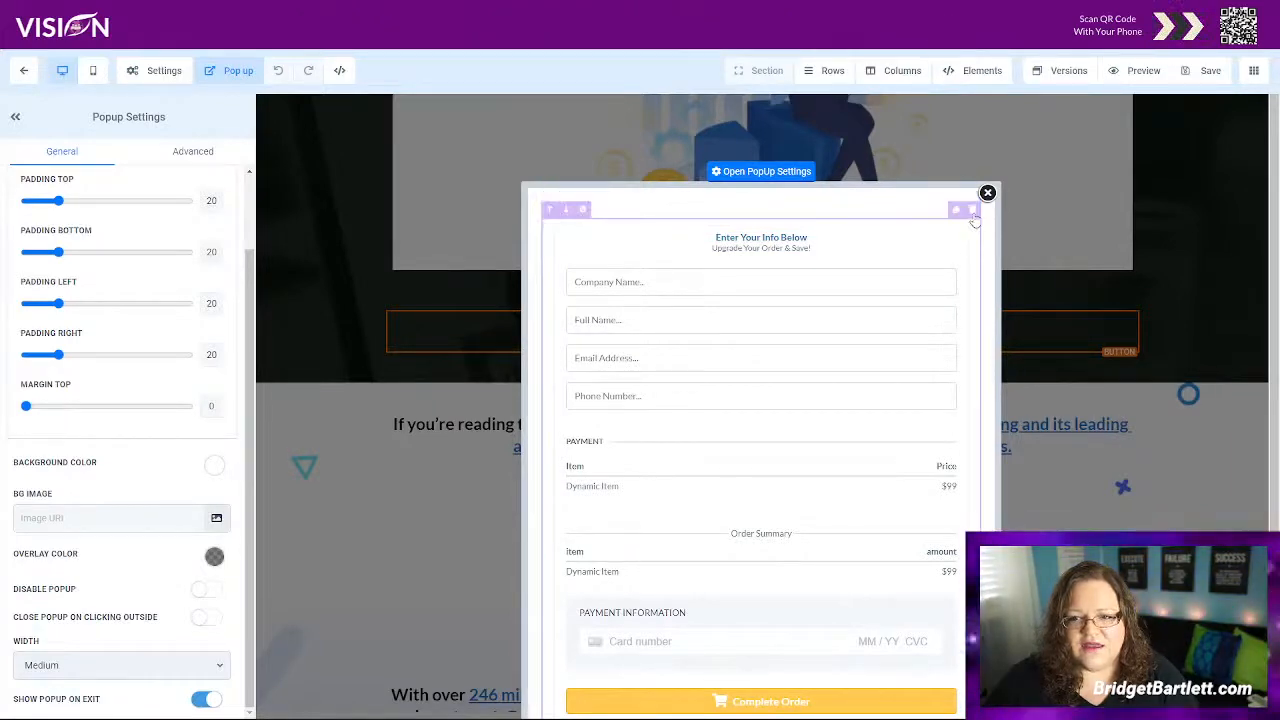
click(972, 199)
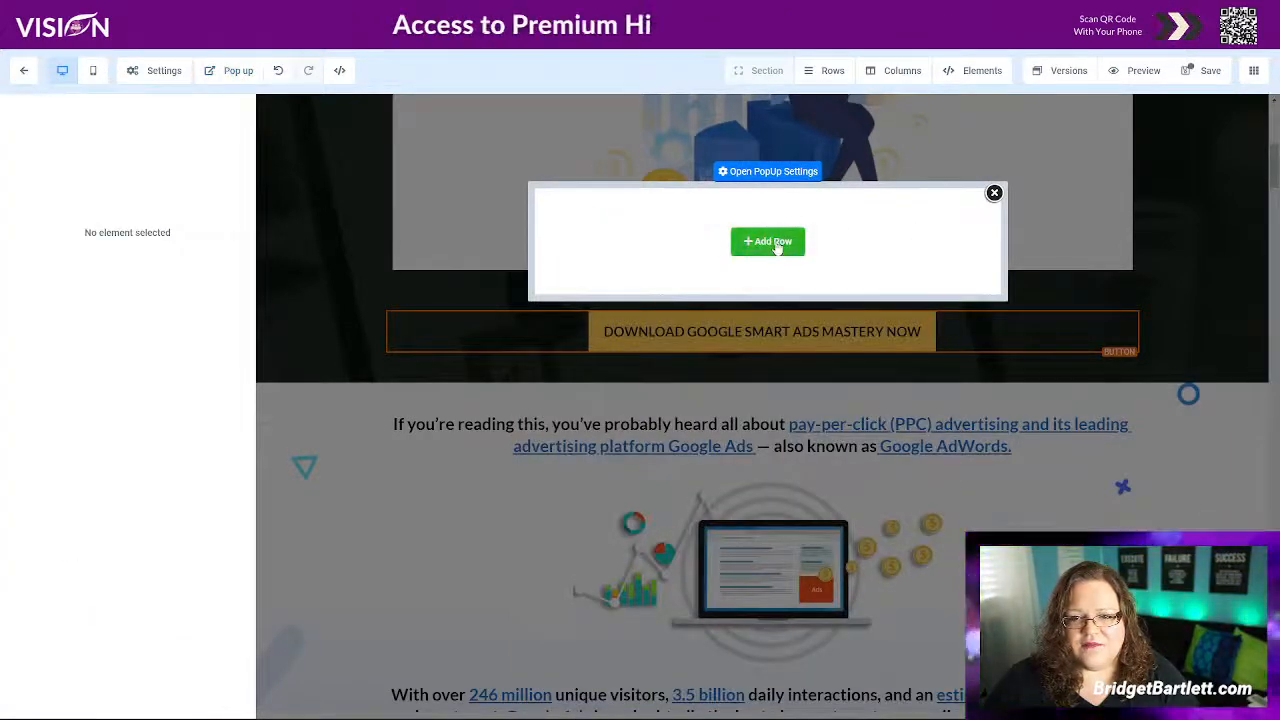
click(767, 241)
click(1108, 182)
click(779, 259)
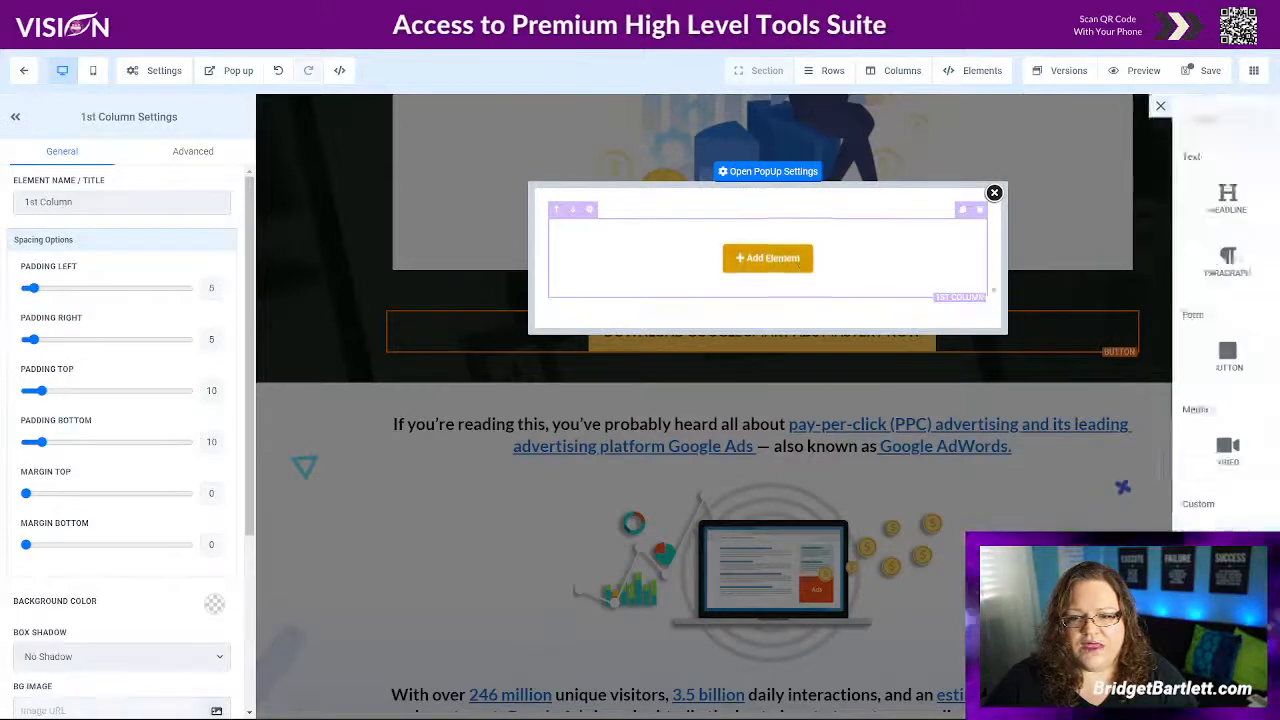
scroll(1133, 420, down, 6)
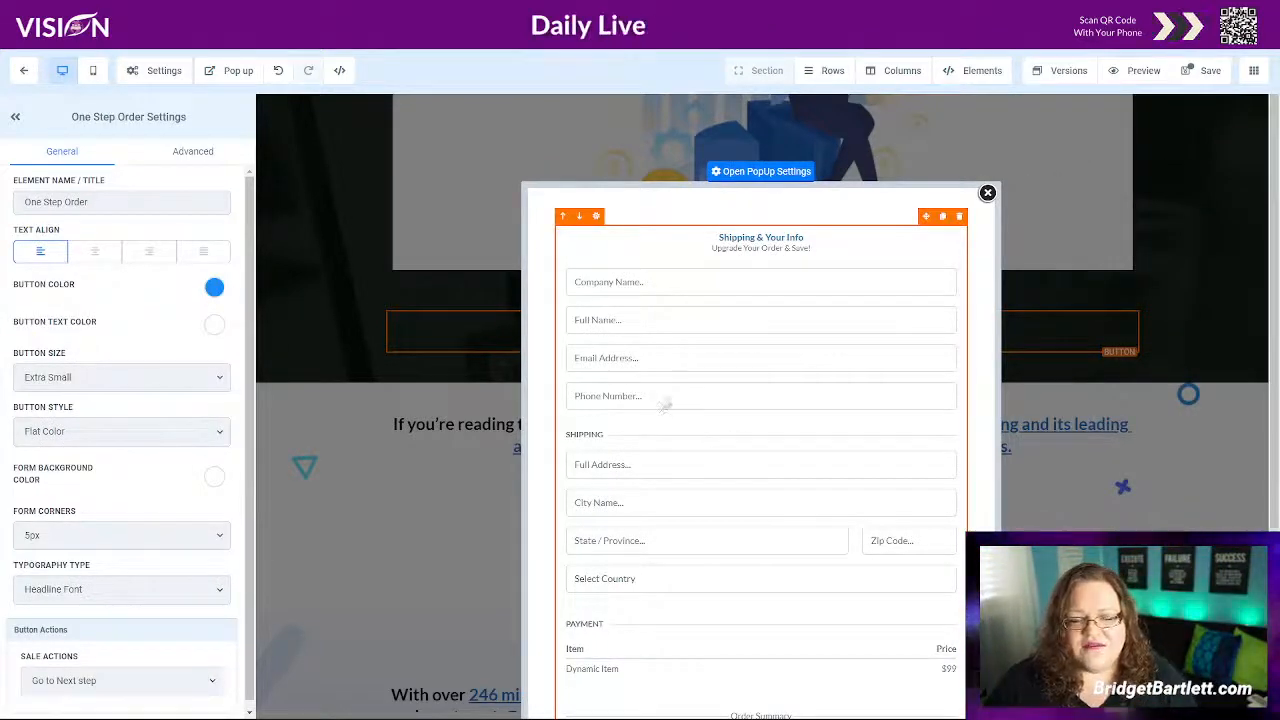
scroll(664, 405, down, 3)
scroll(715, 168, up, 2)
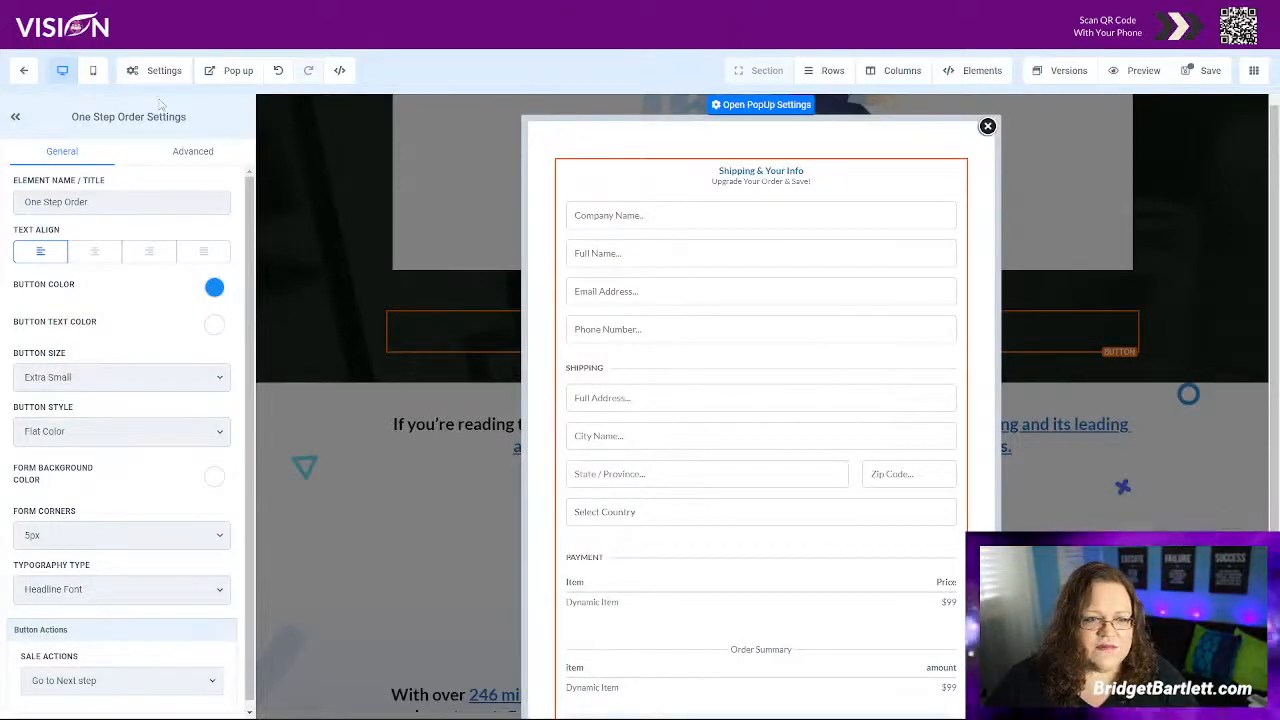
Hide the company name field and enable the country picker in the One Step Order form's advanced settings
click(190, 158)
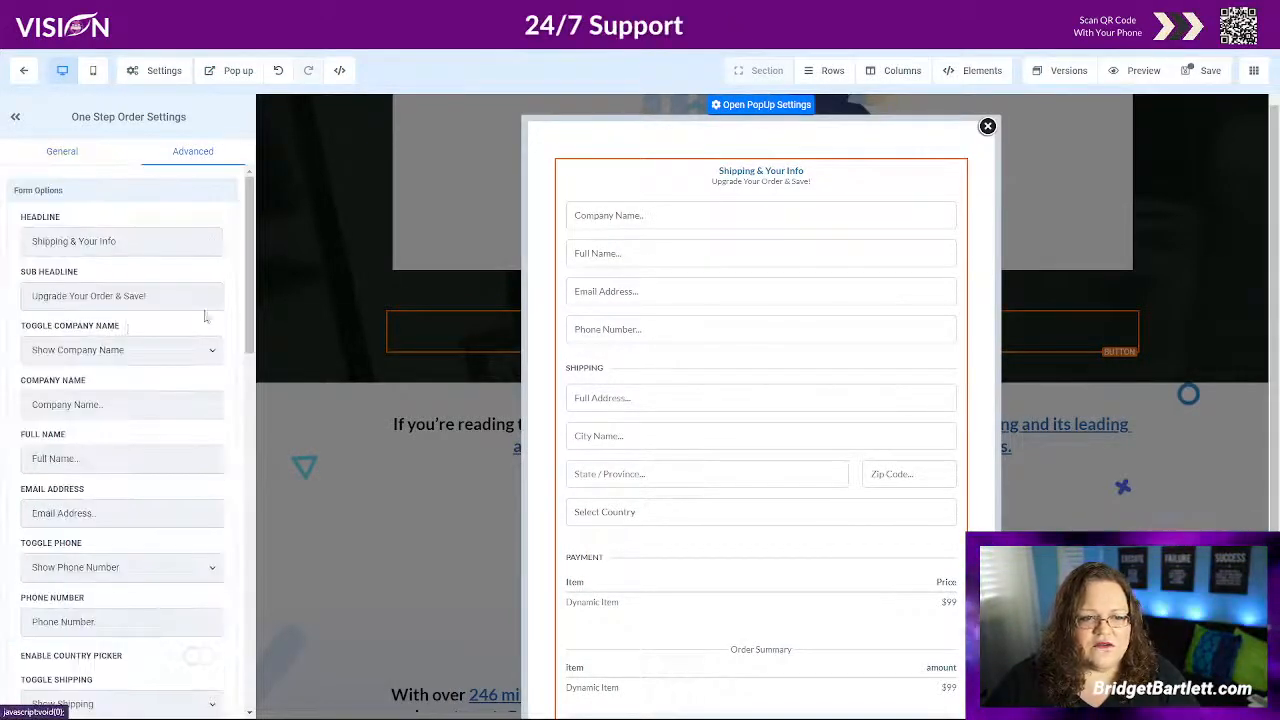
click(105, 350)
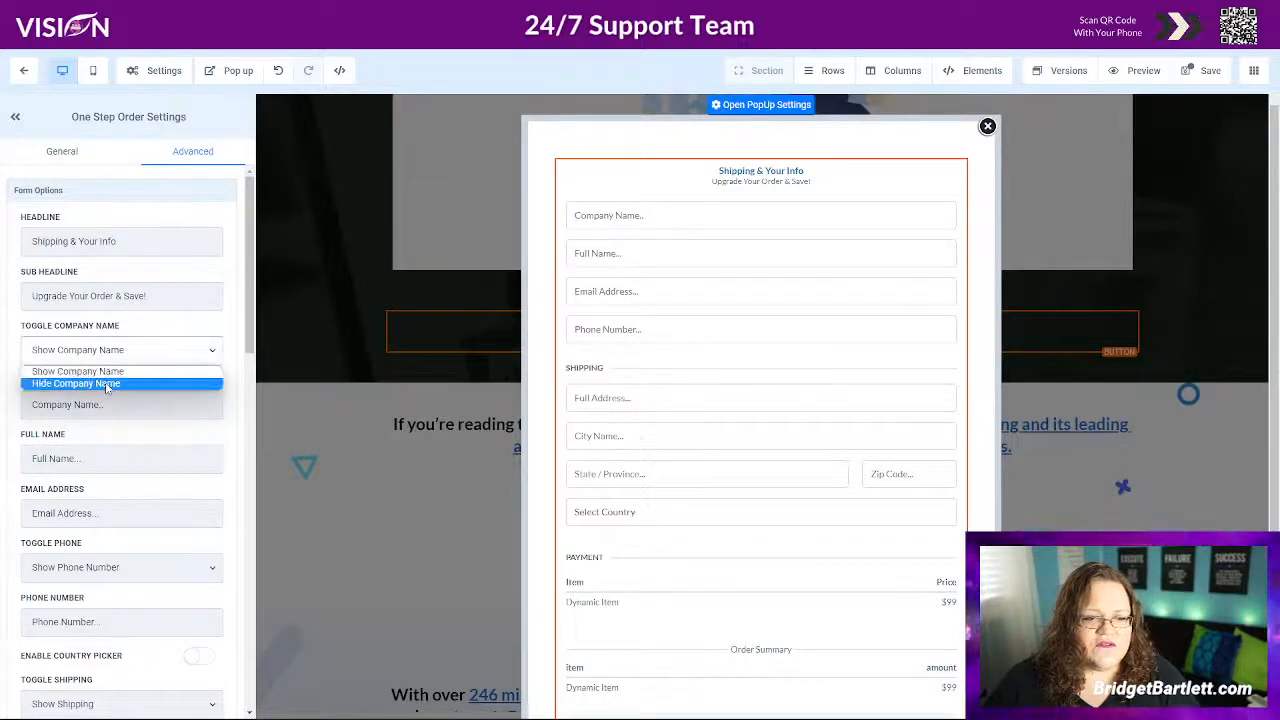
click(112, 383)
scroll(115, 383, down, 2)
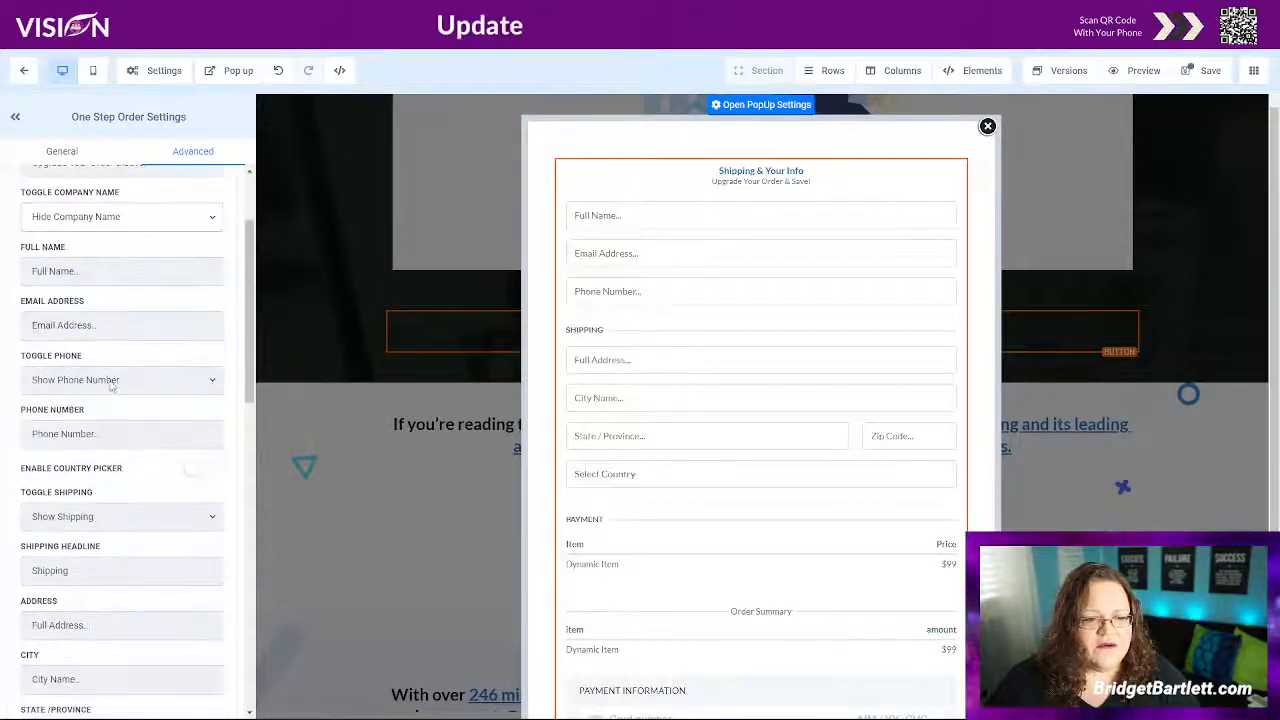
click(199, 470)
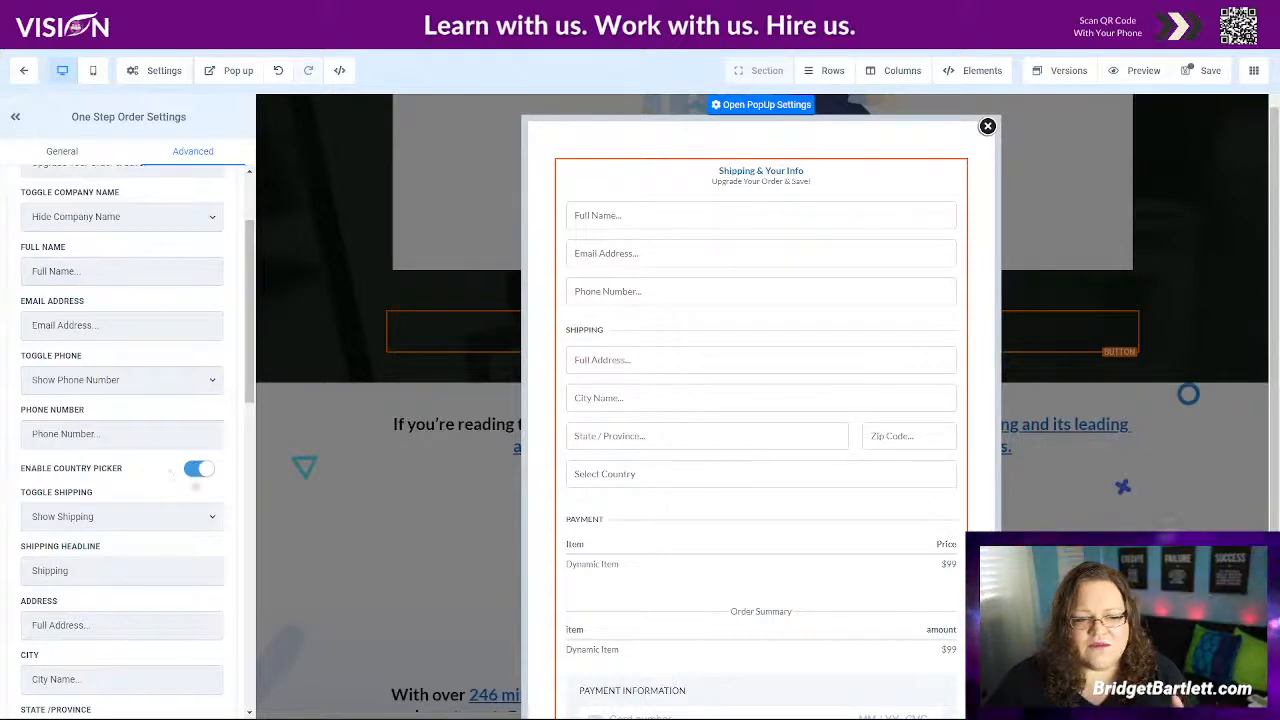
Review the order form's fields and set its shipping section to Hide Shipping
scroll(697, 457, down, 2)
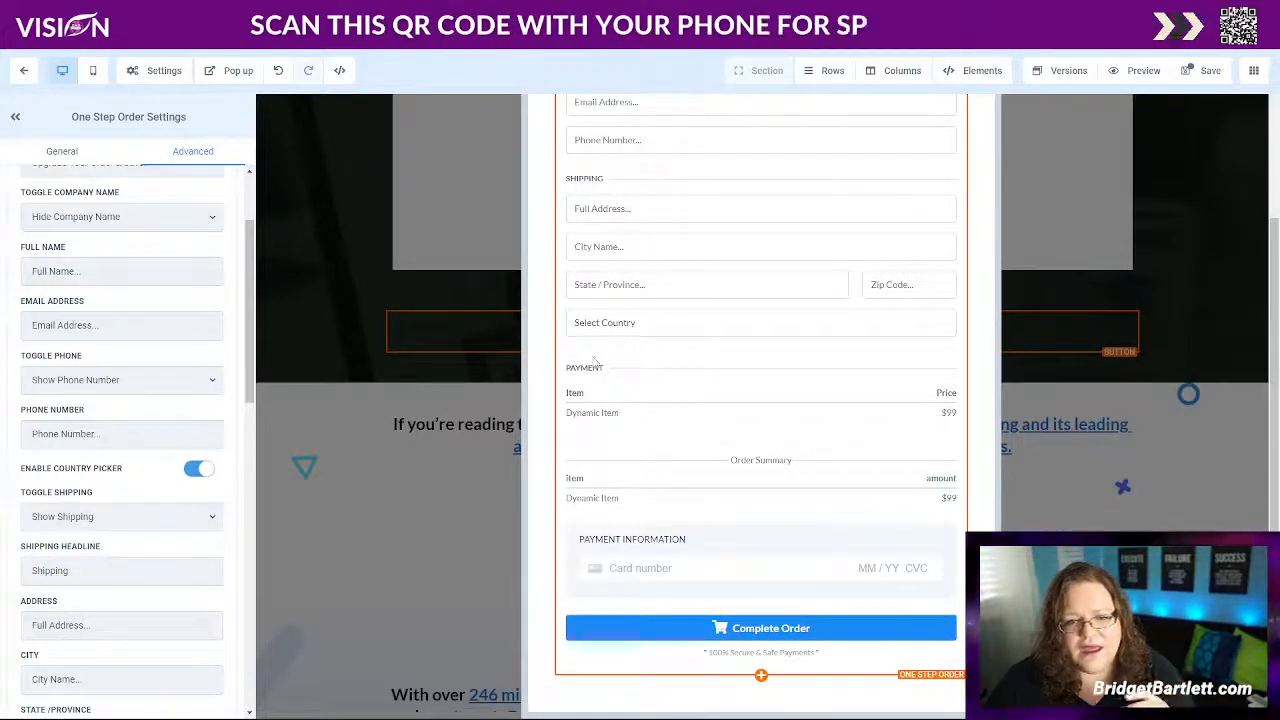
scroll(594, 362, up, 2)
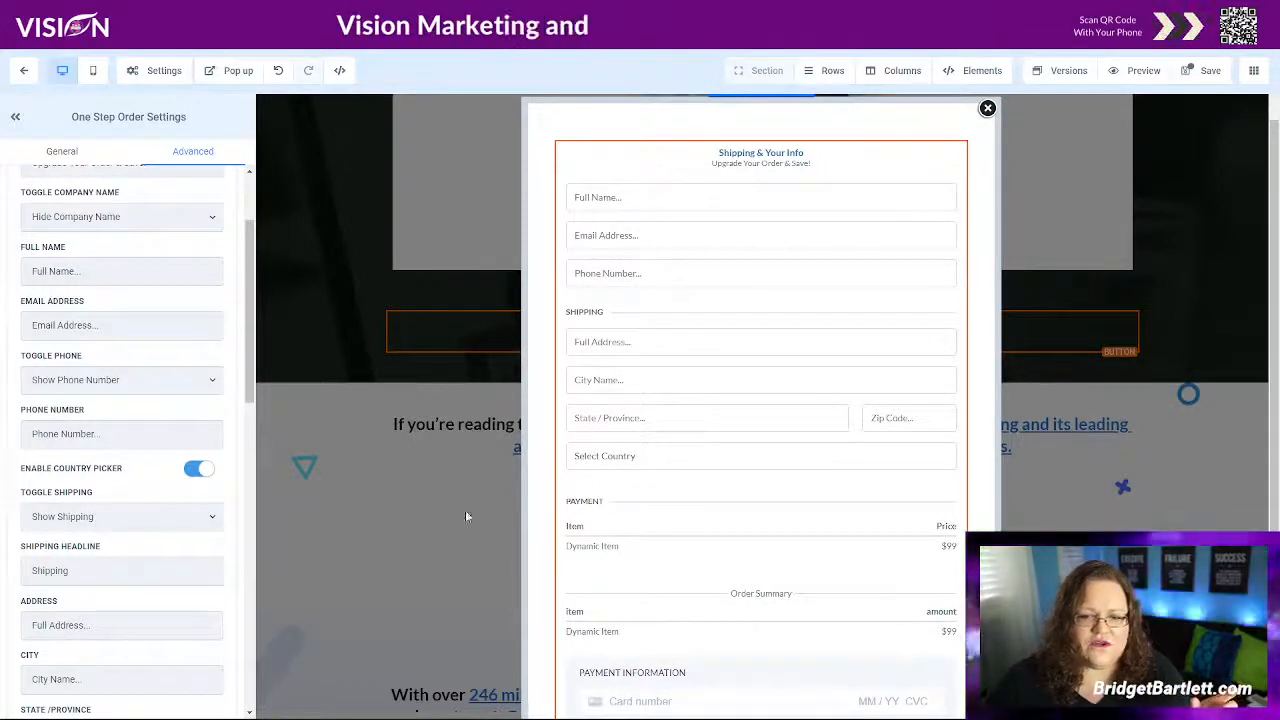
click(135, 520)
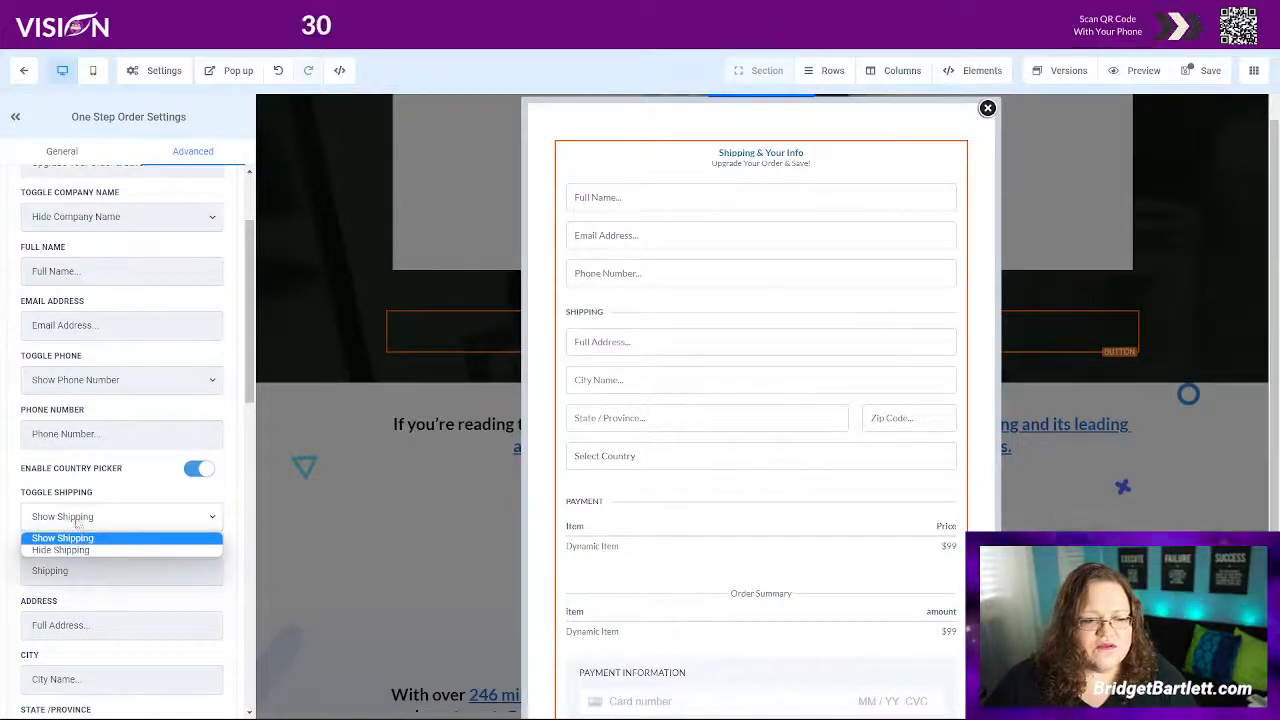
click(60, 551)
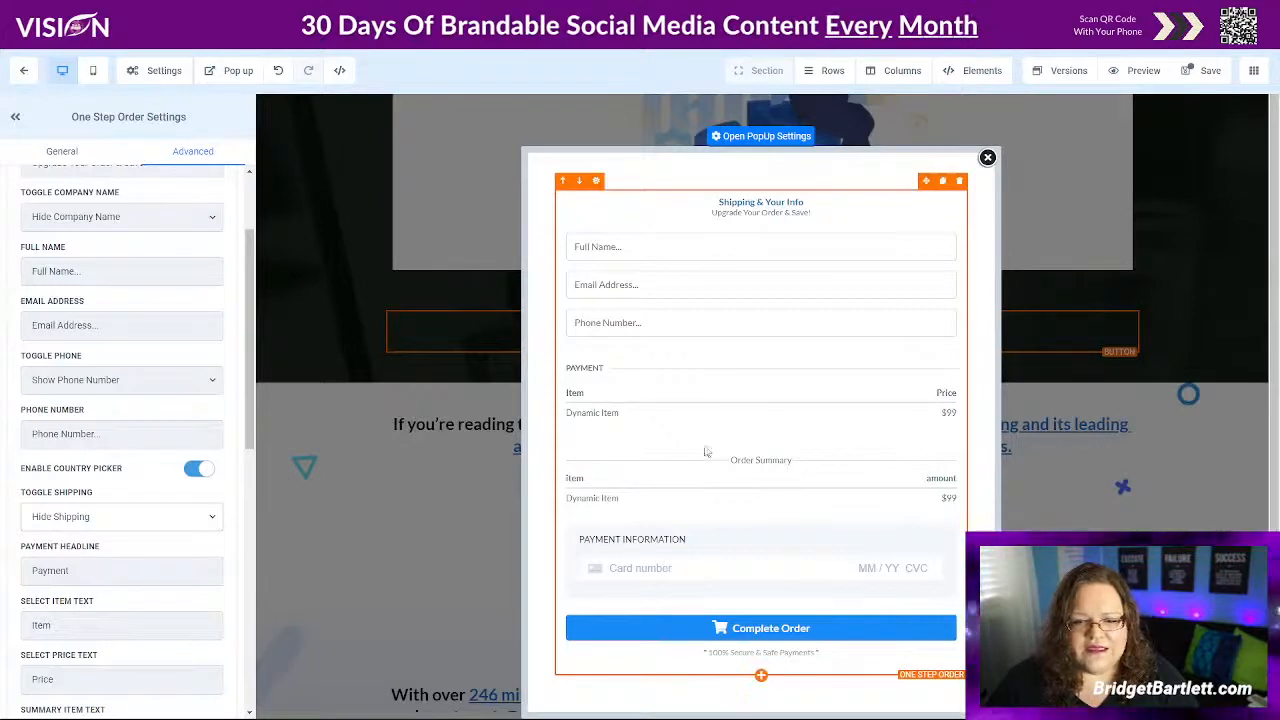
Enable postal code, sticky contact and new contact on every purchase for the order form, and save the page
scroll(63, 305, down, 3)
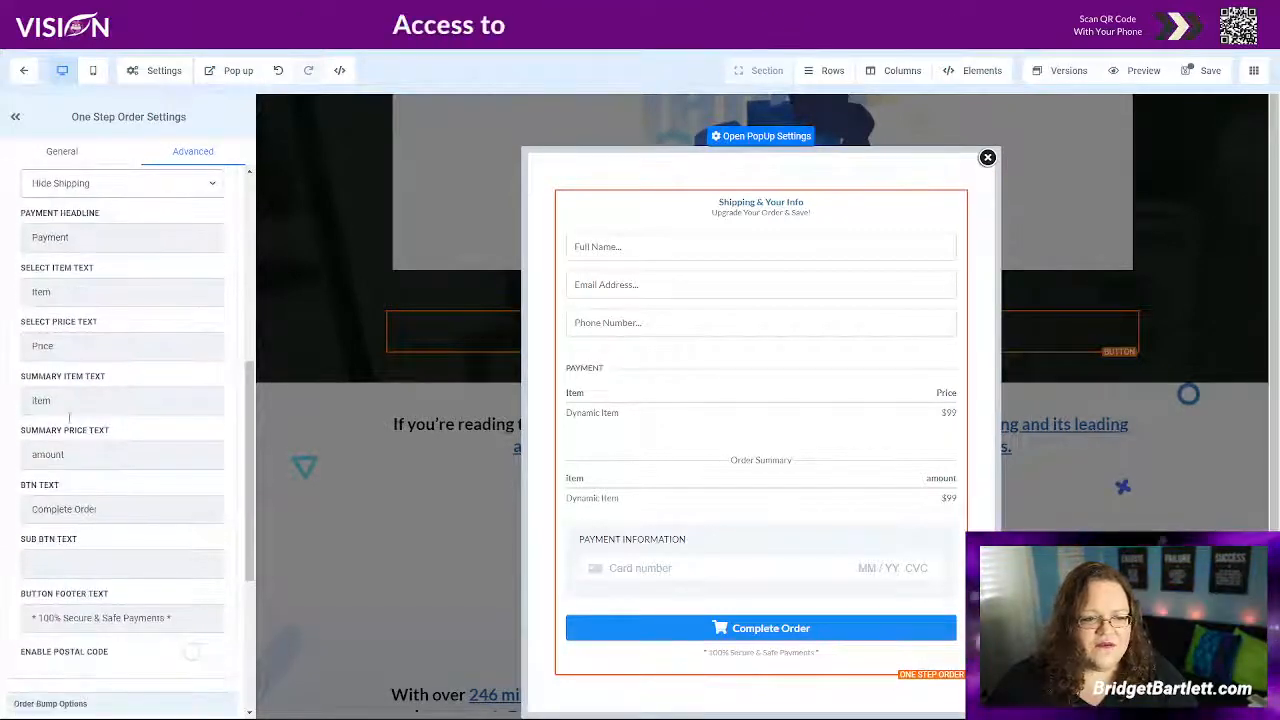
scroll(150, 450, down, 3)
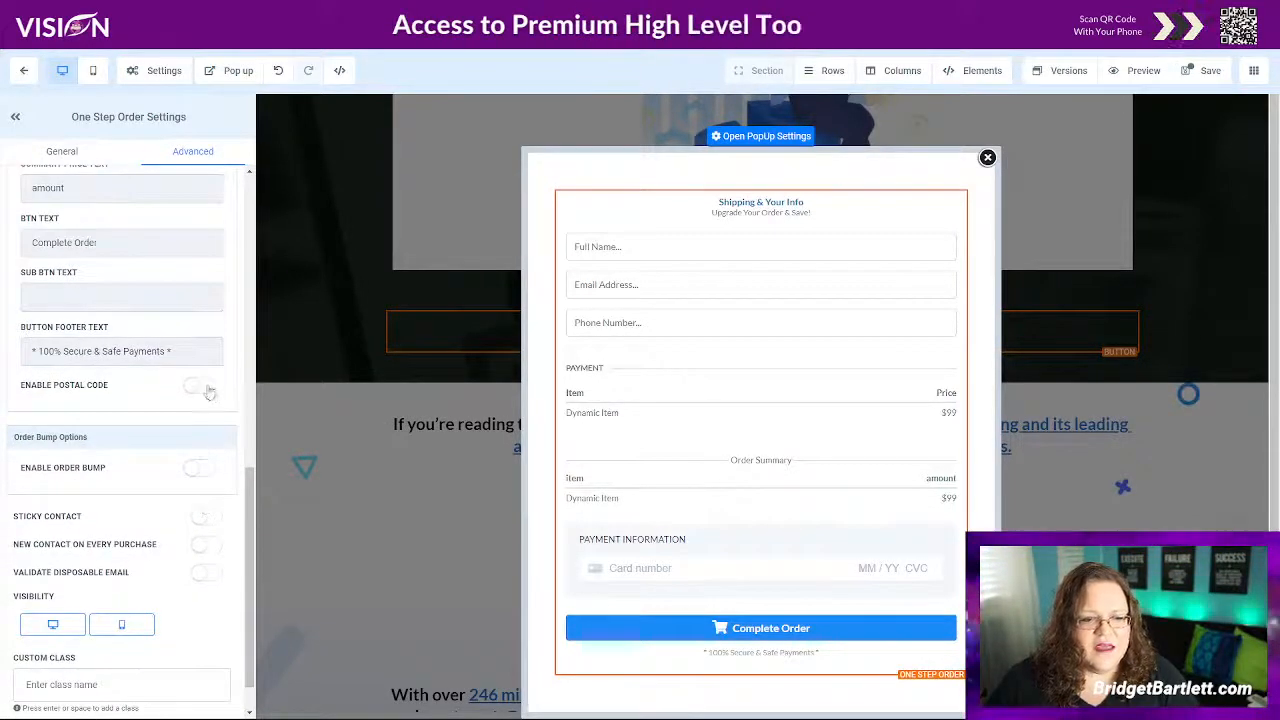
click(199, 386)
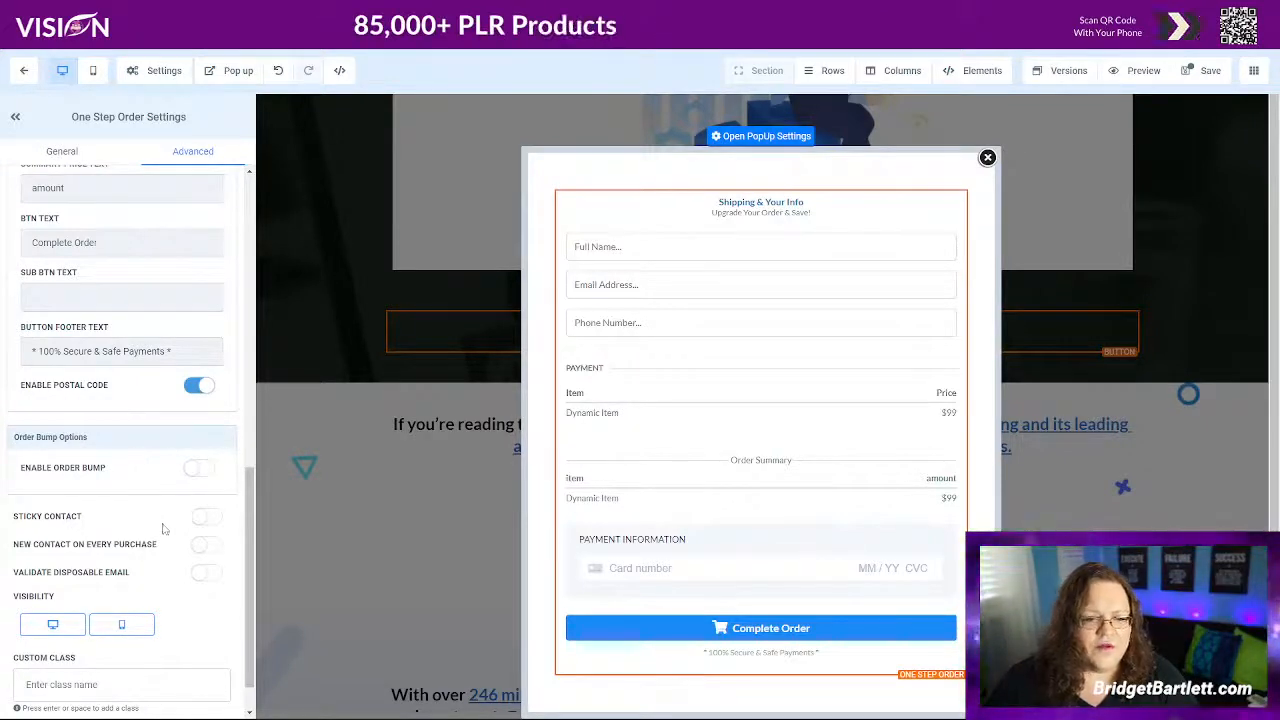
click(206, 518)
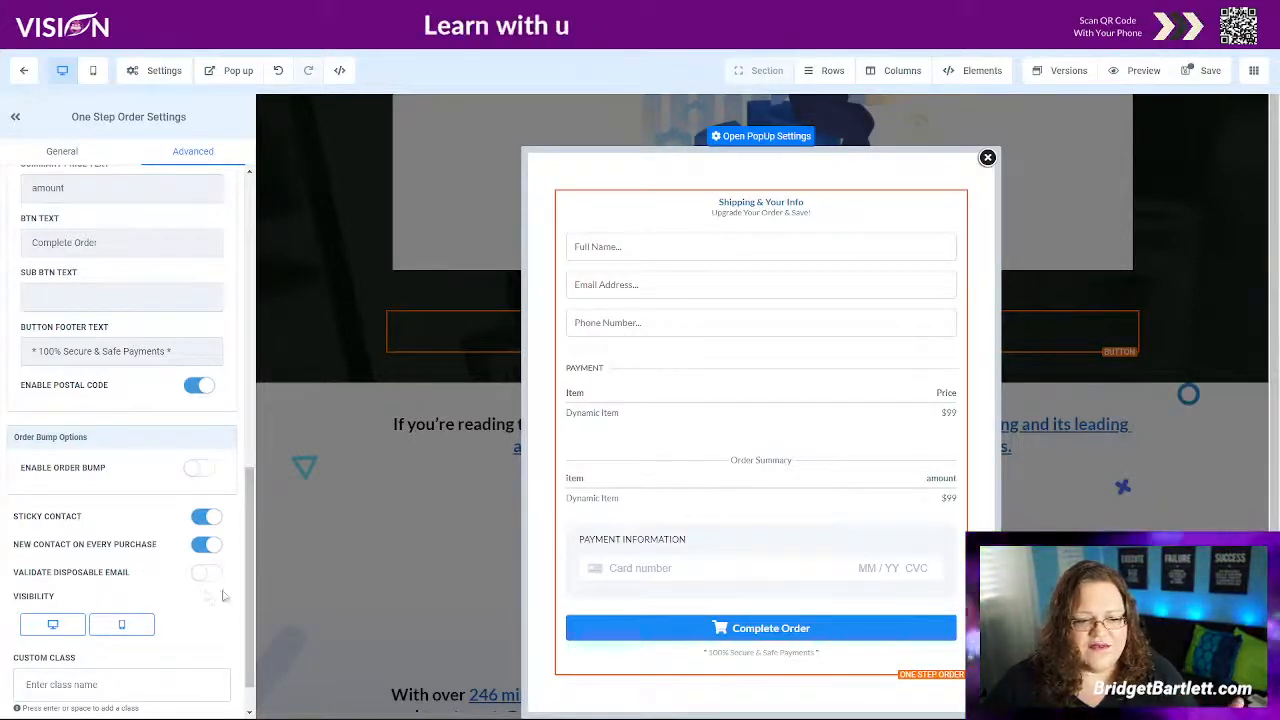
scroll(180, 612, down, 1)
scroll(160, 580, up, 5)
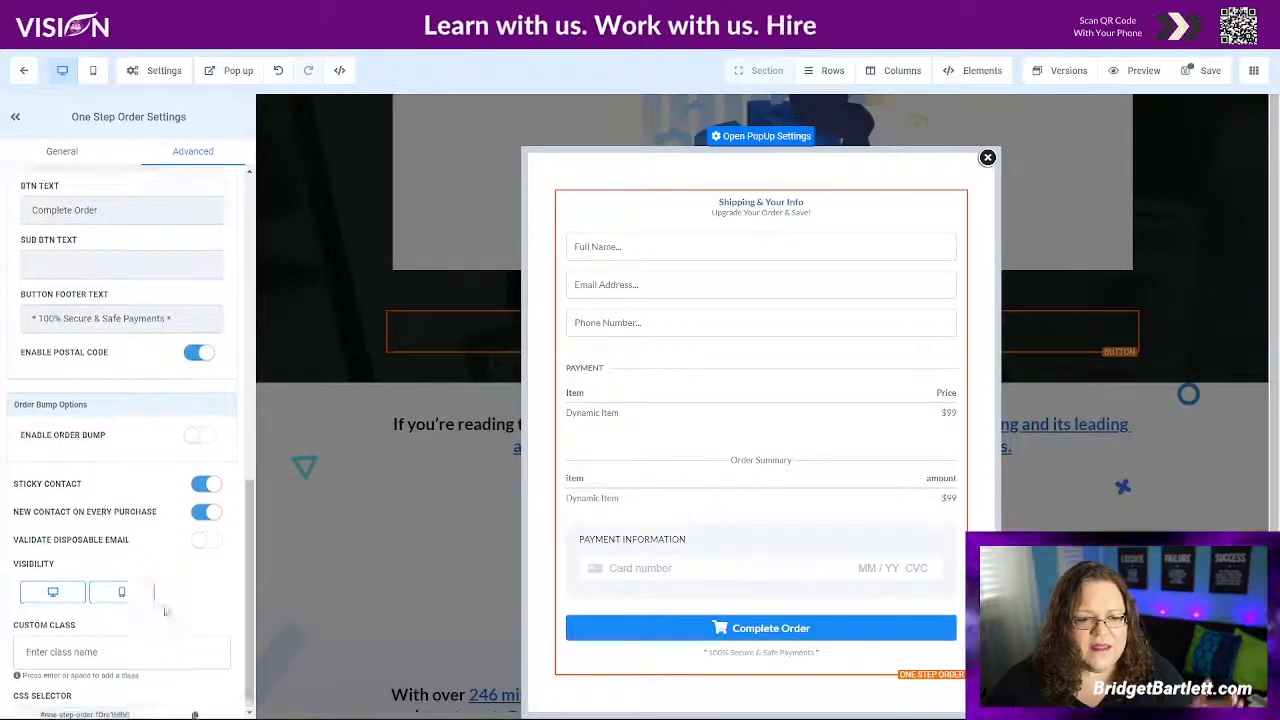
scroll(156, 563, up, 4)
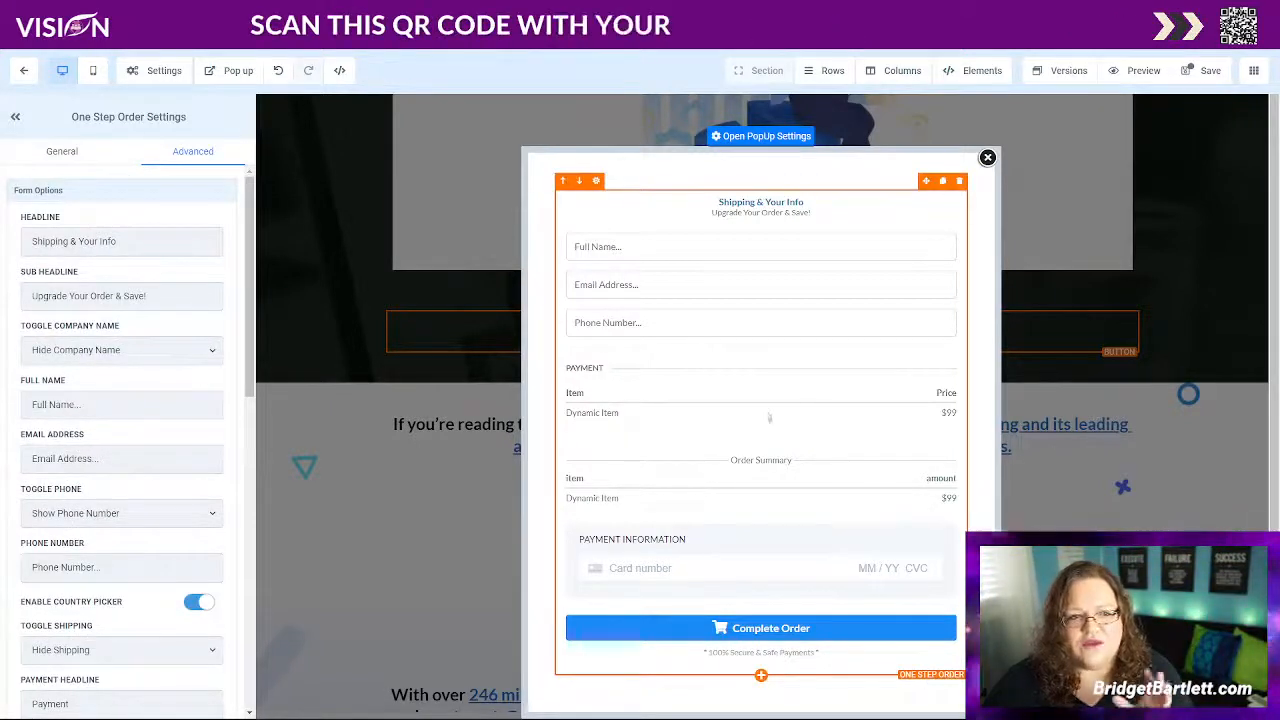
click(1201, 75)
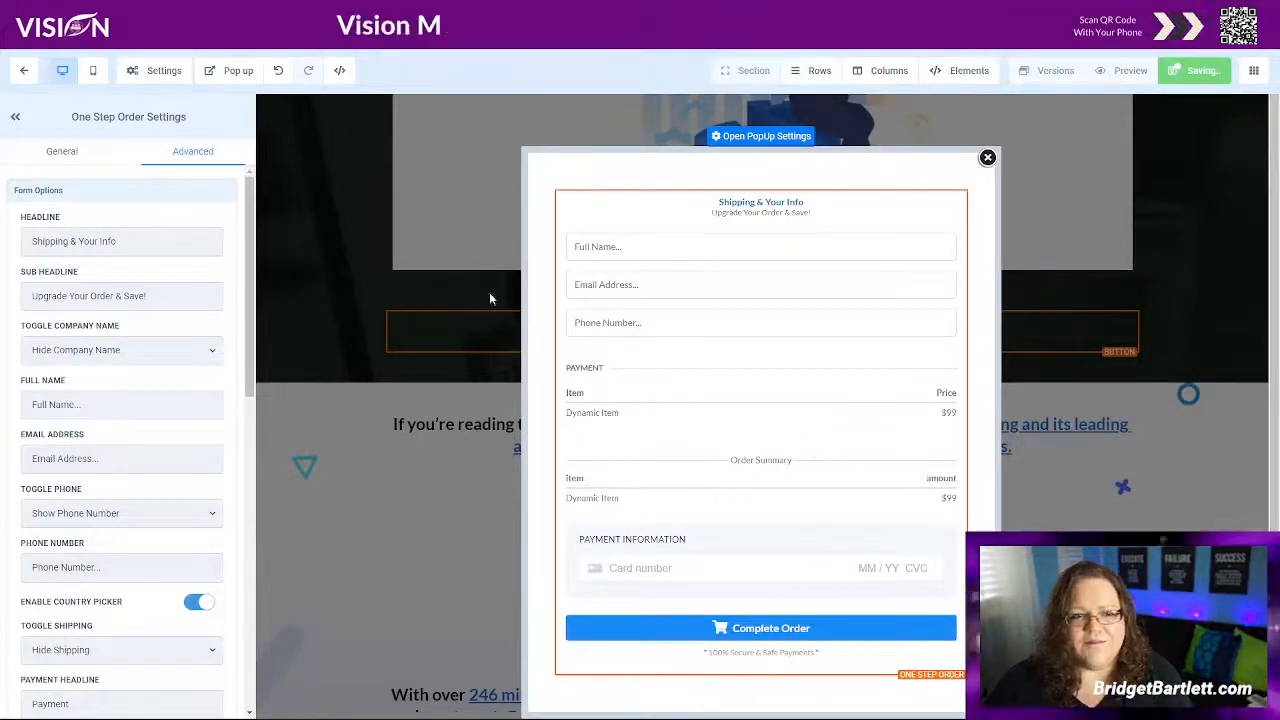
Switch to the Video Sales Page and inspect the link action of its high definition videos download button
click(1256, 74)
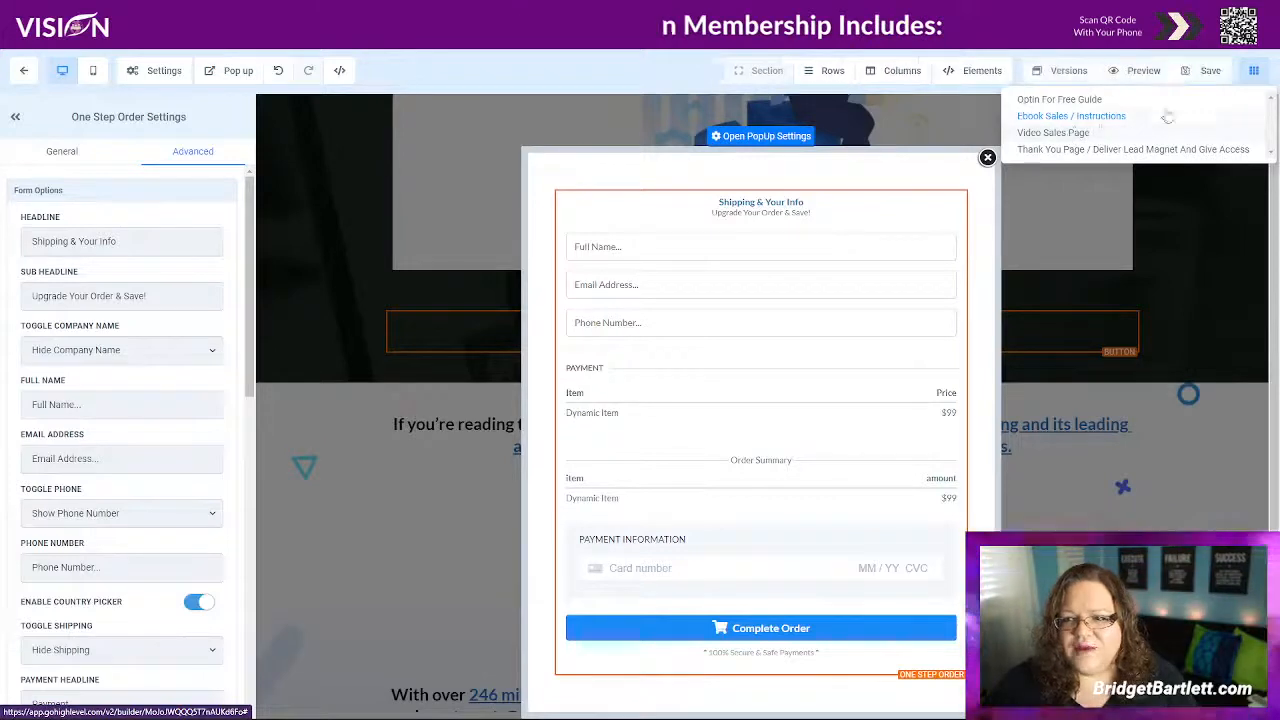
click(1065, 137)
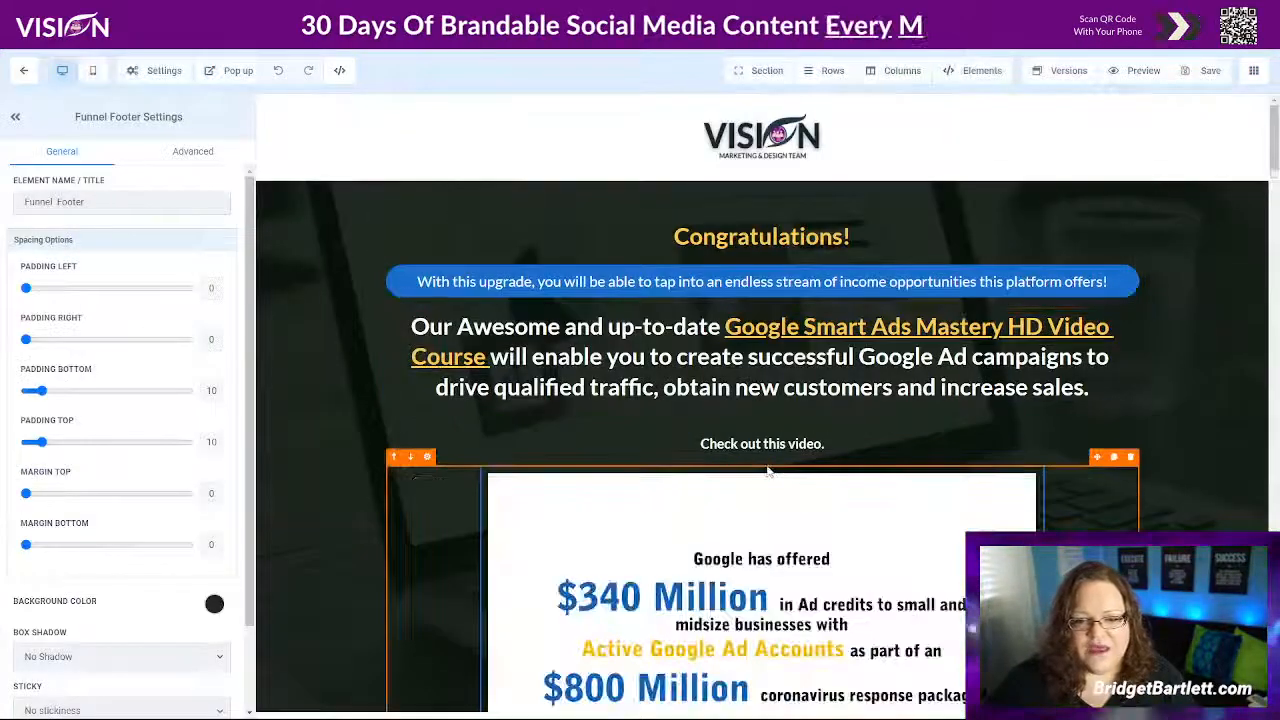
scroll(762, 400, down, 5)
scroll(590, 612, down, 7)
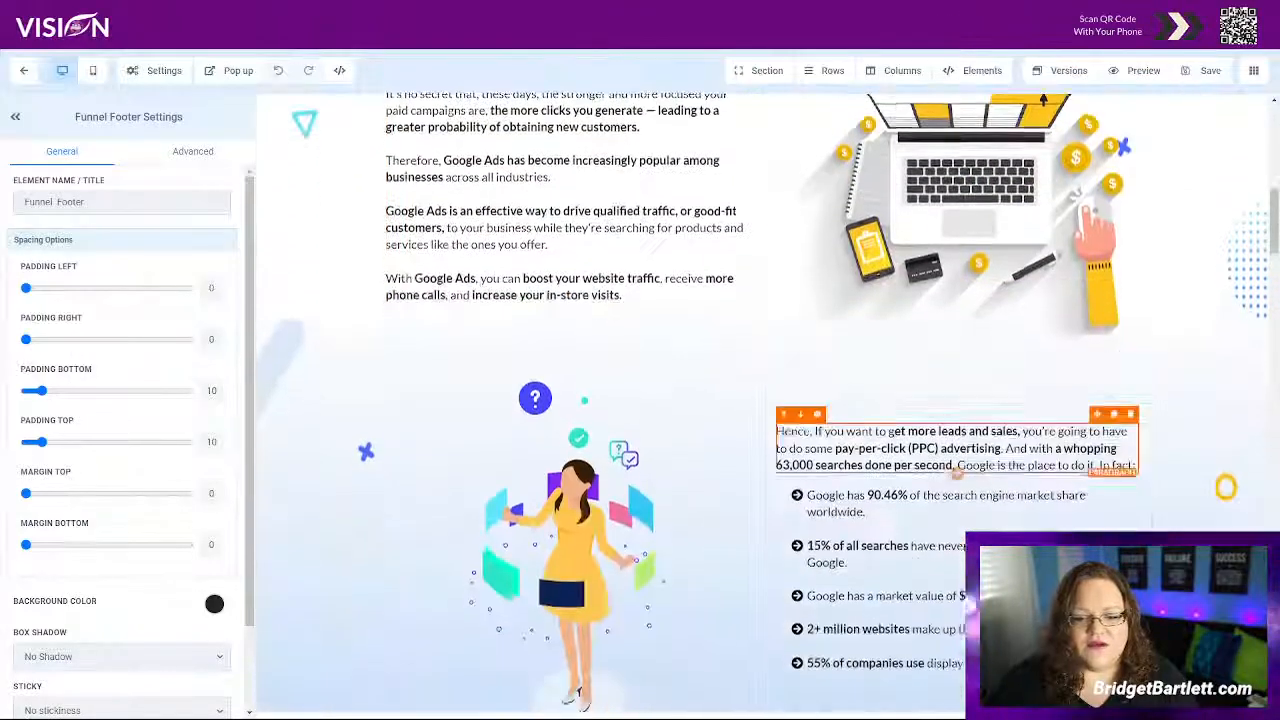
click(590, 612)
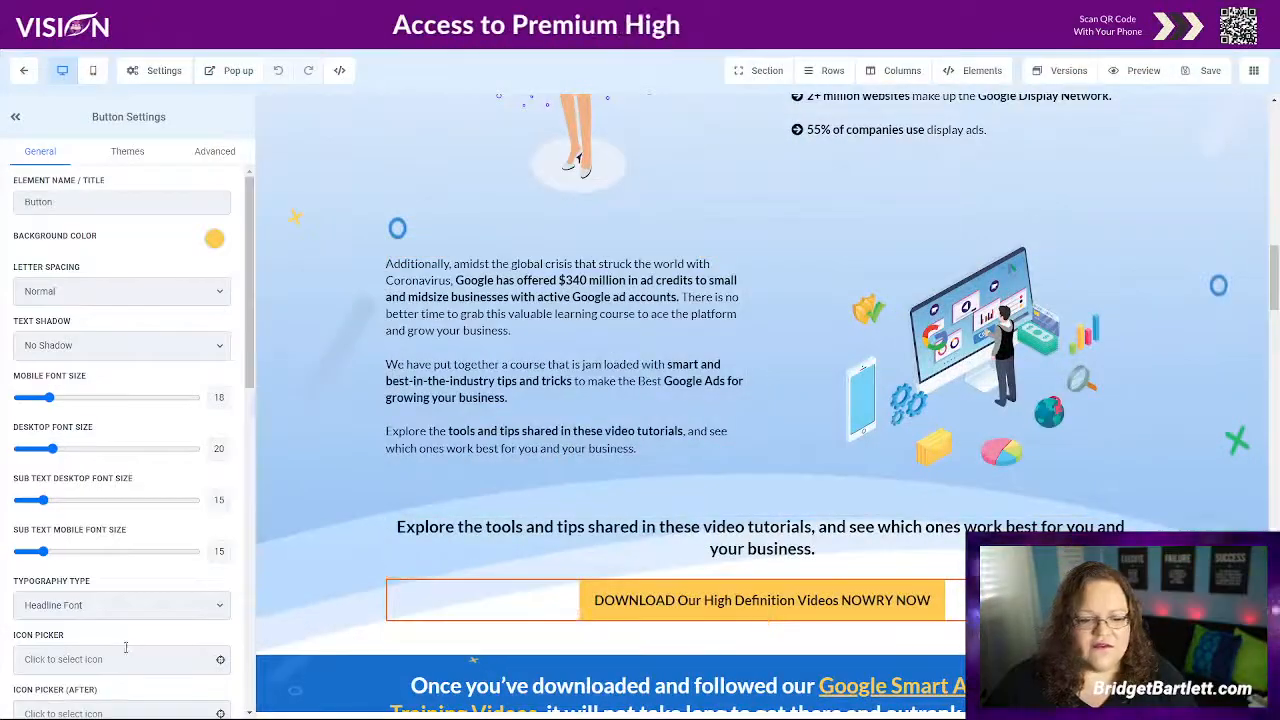
scroll(128, 600, down, 5)
scroll(128, 680, down, 1)
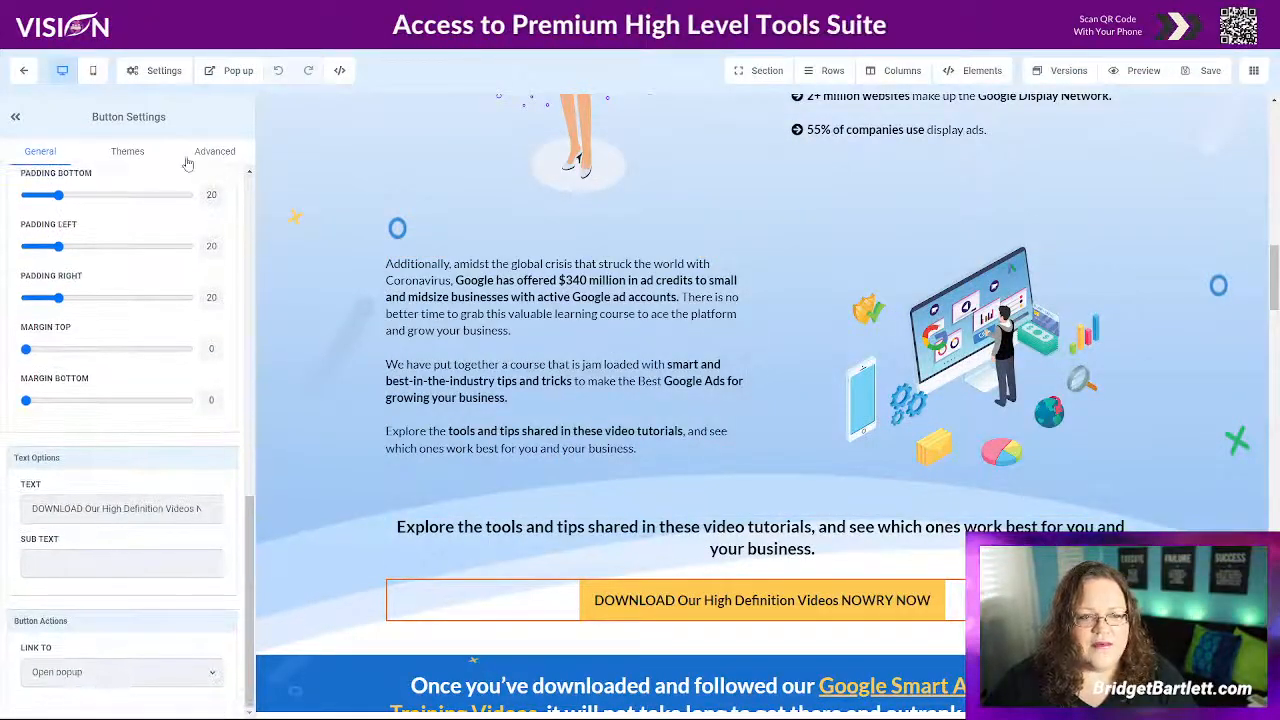
Open the Video Sales Page popup and inspect its settings and the One Step Order form's sale action
click(234, 70)
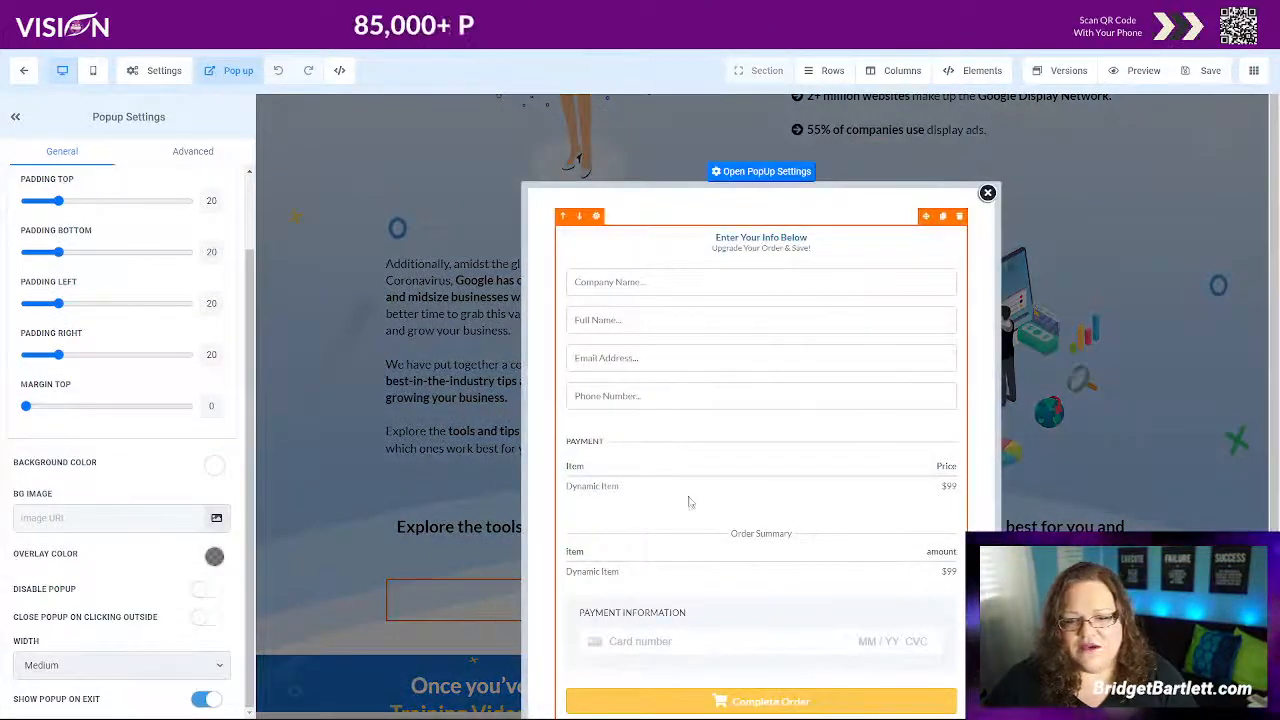
scroll(783, 540, down, 1)
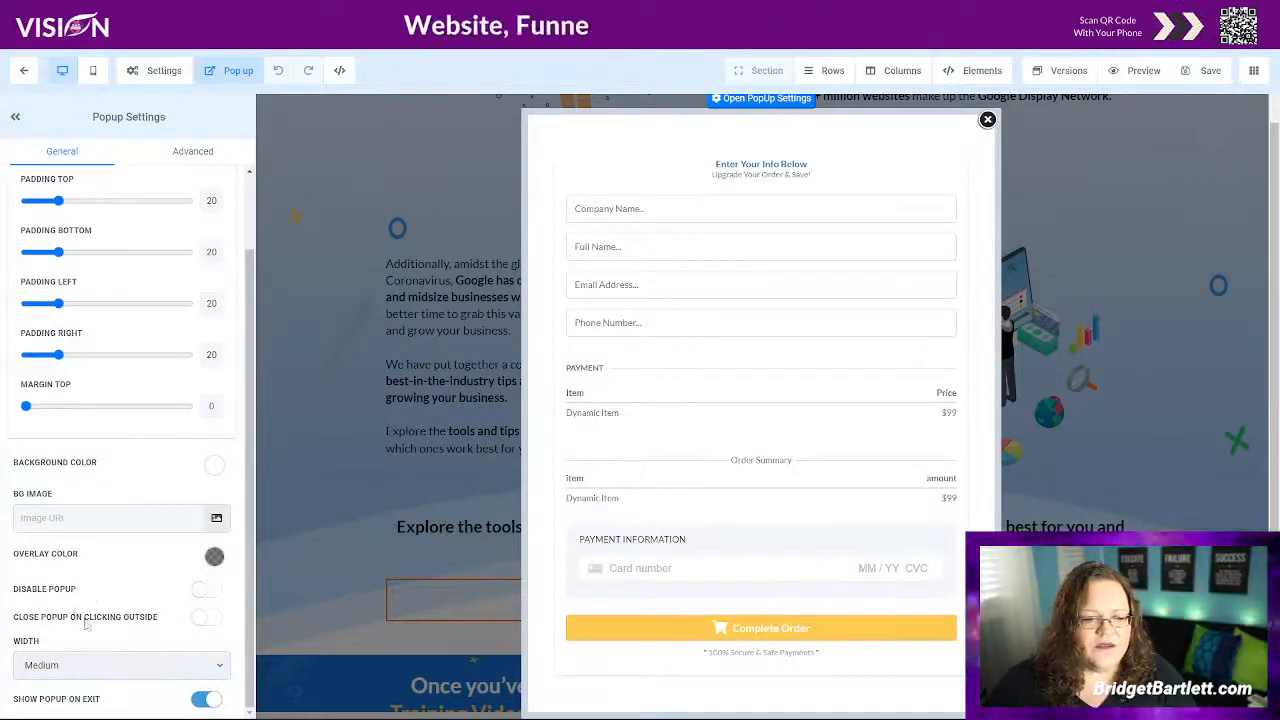
click(814, 466)
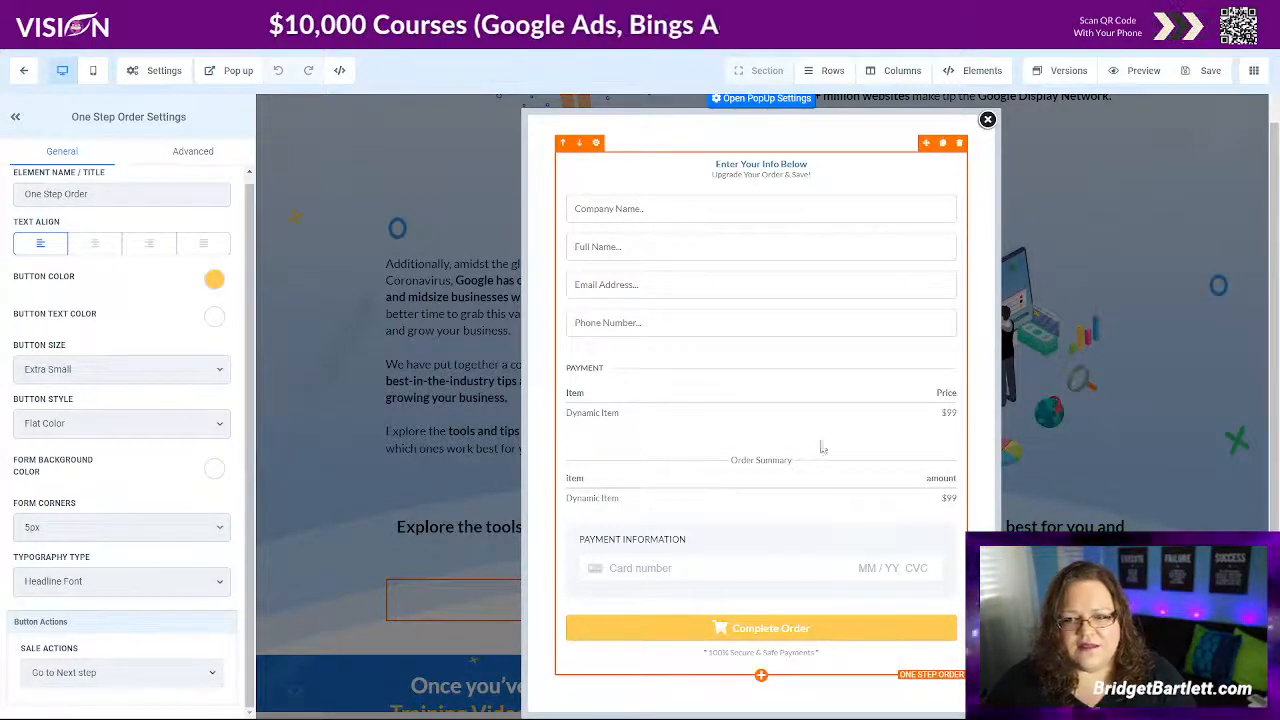
Switch to the Thank You page, check the FREE Guide Download button, and view the shared MediaFire folder's Google Ads Front End Offer
click(1253, 72)
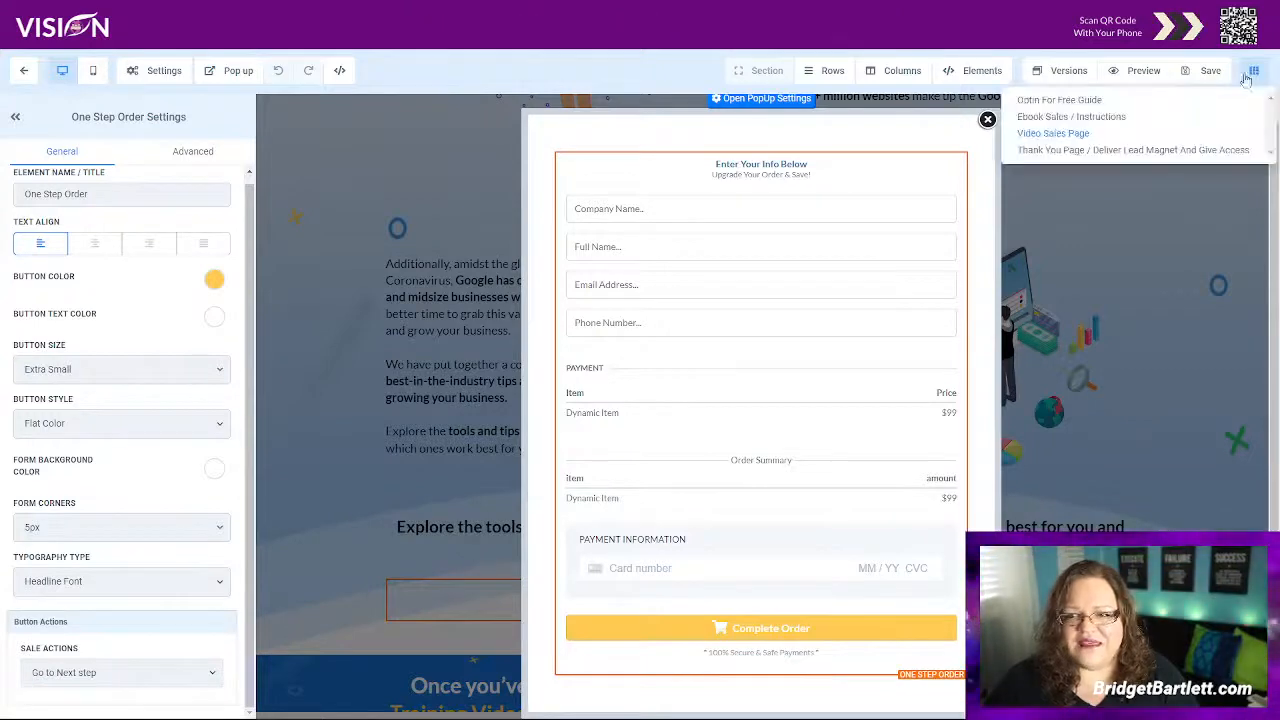
click(1061, 151)
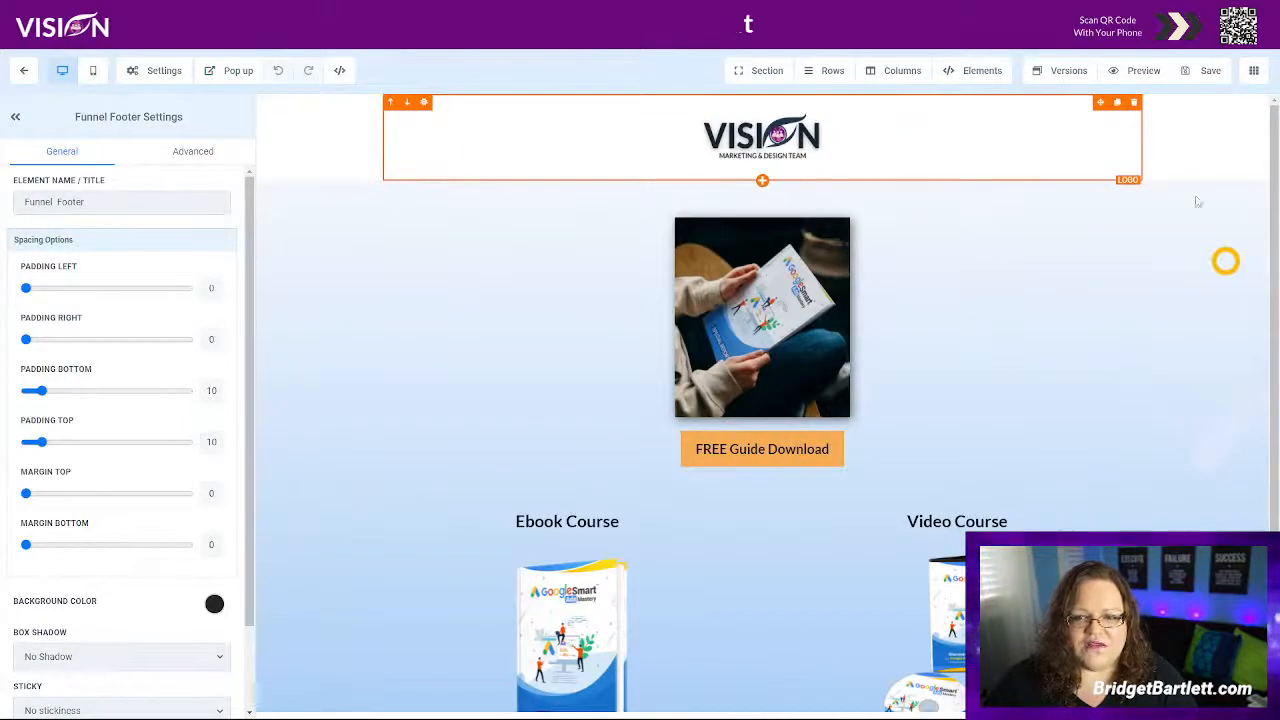
scroll(700, 400, down, 2)
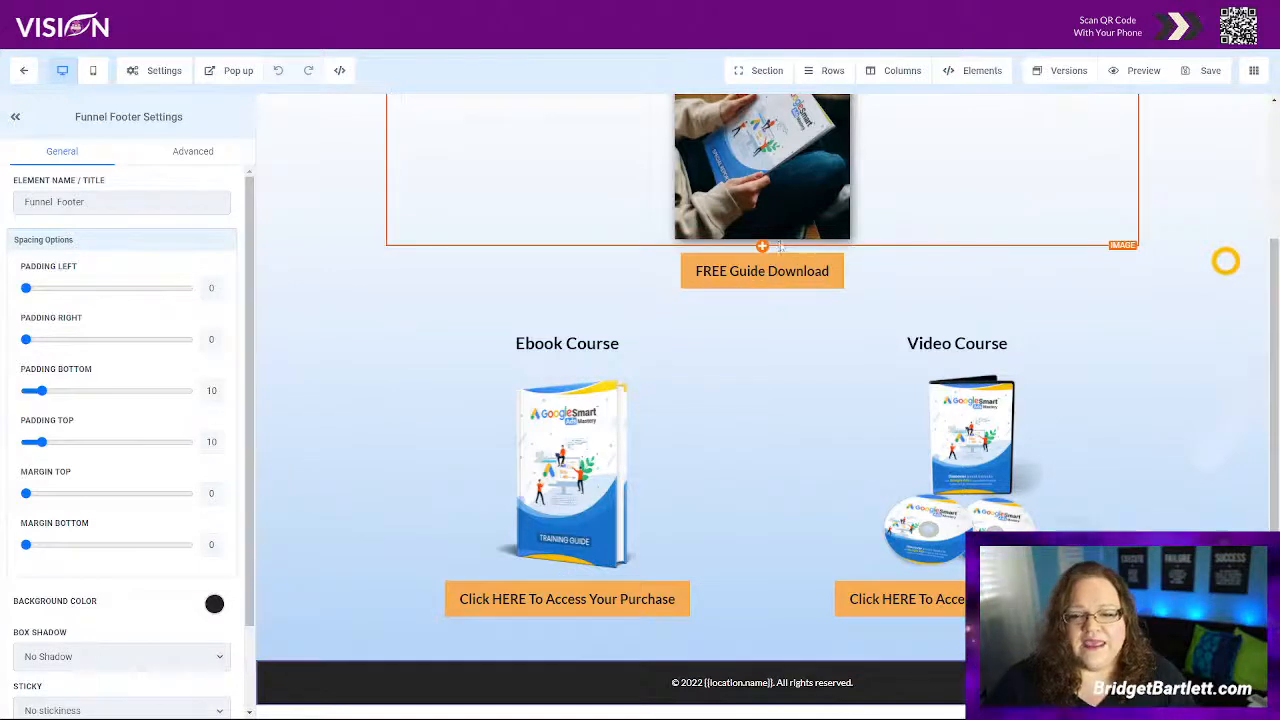
click(785, 273)
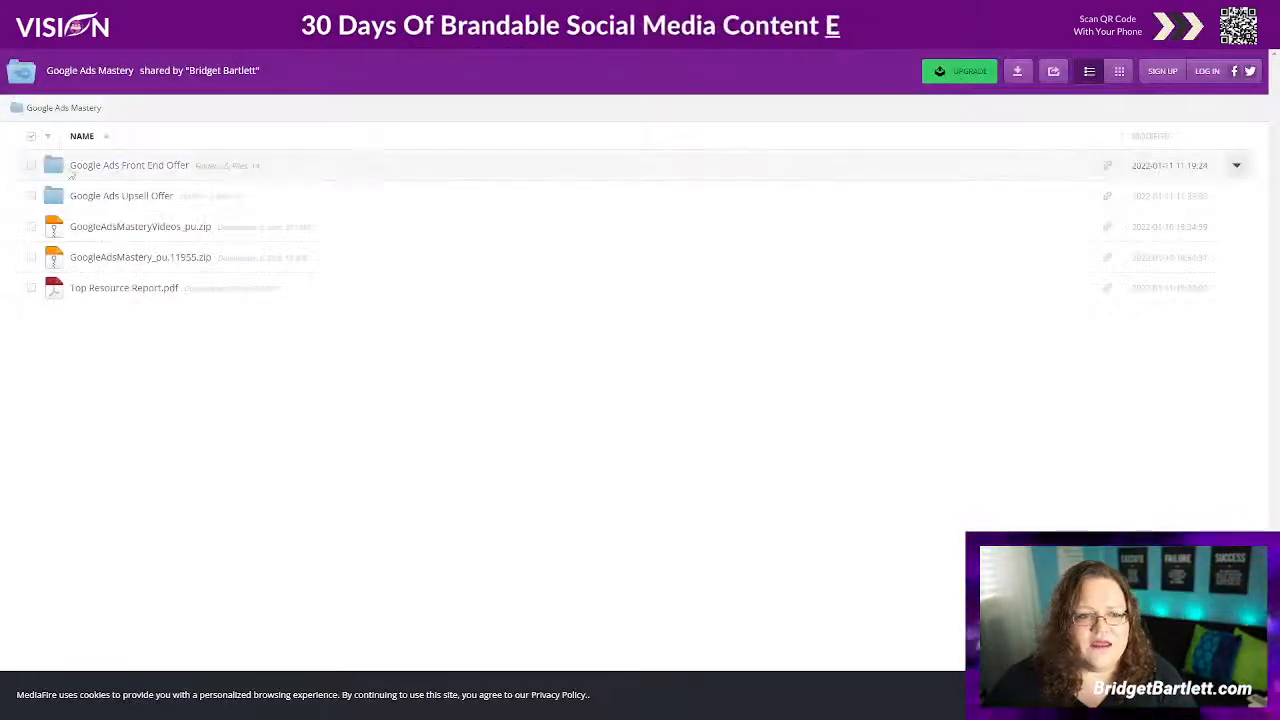
click(146, 166)
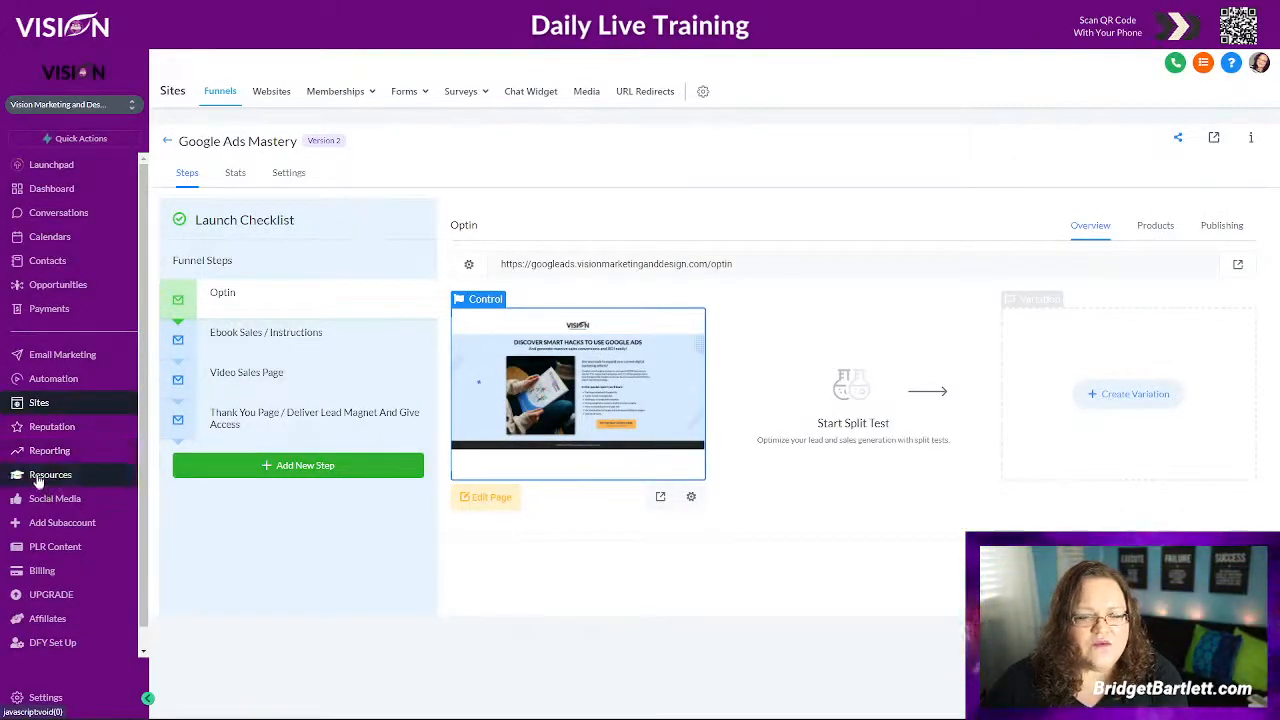
Visit the account's Resources and inspect the website link of the Ebook Course access button on the Thank You page
click(40, 475)
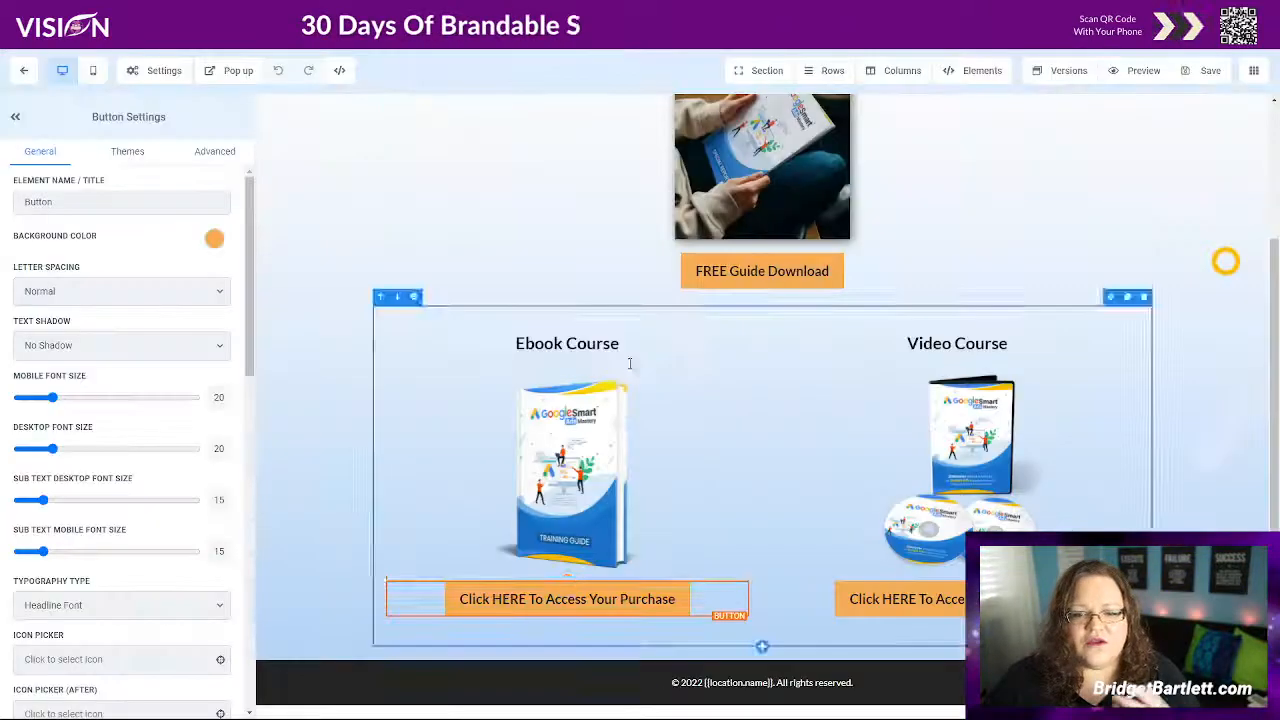
scroll(166, 614, down, 15)
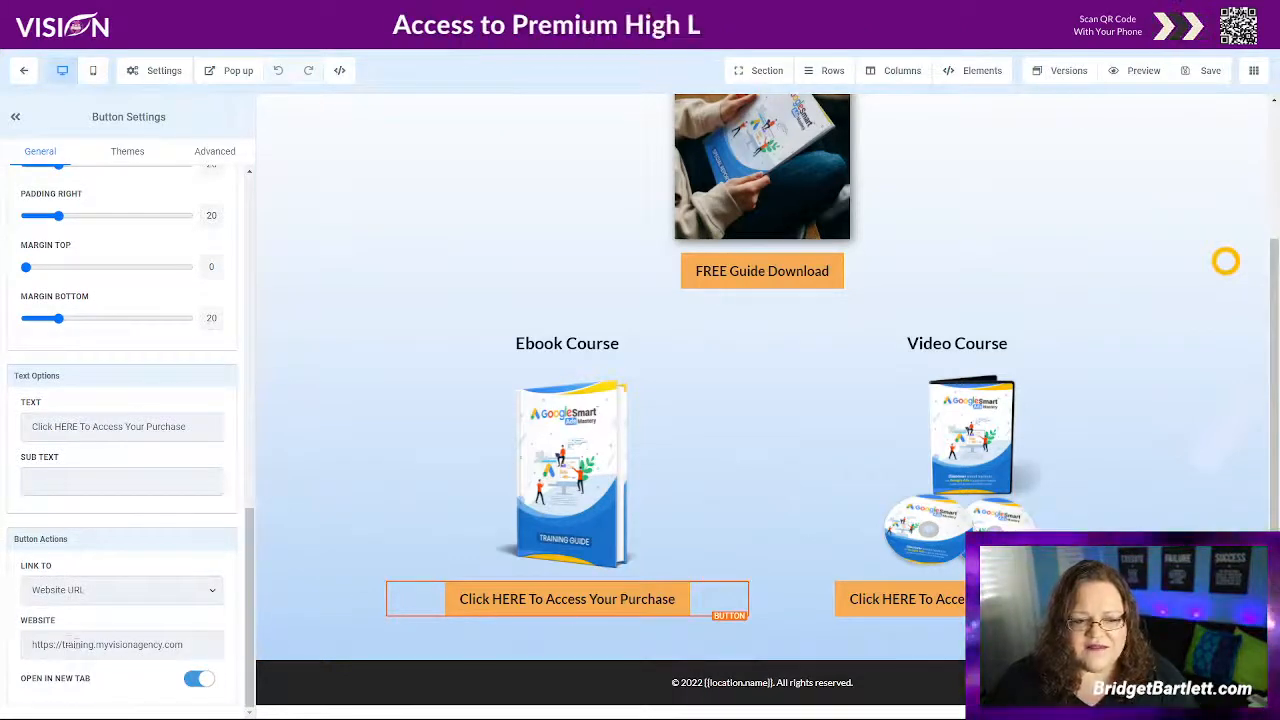
Check the Video Course access button, leave the Thank You page editor, and open the account's Domains settings
click(936, 600)
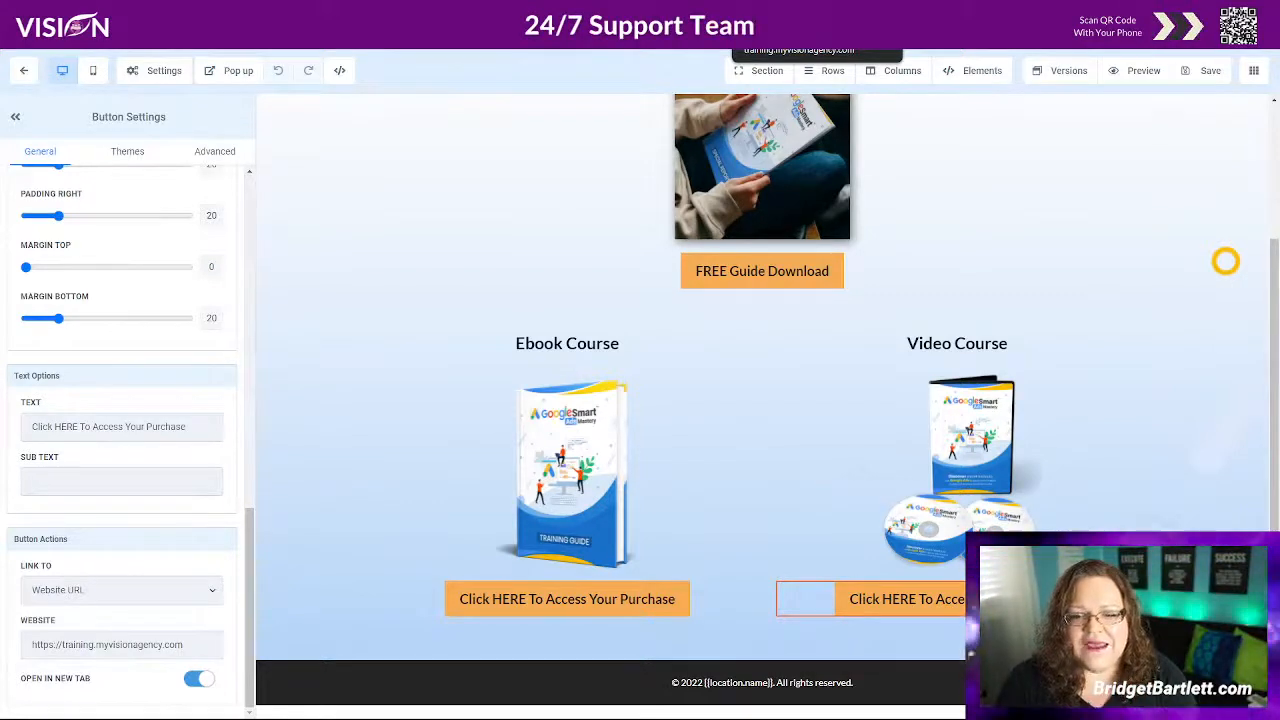
click(27, 71)
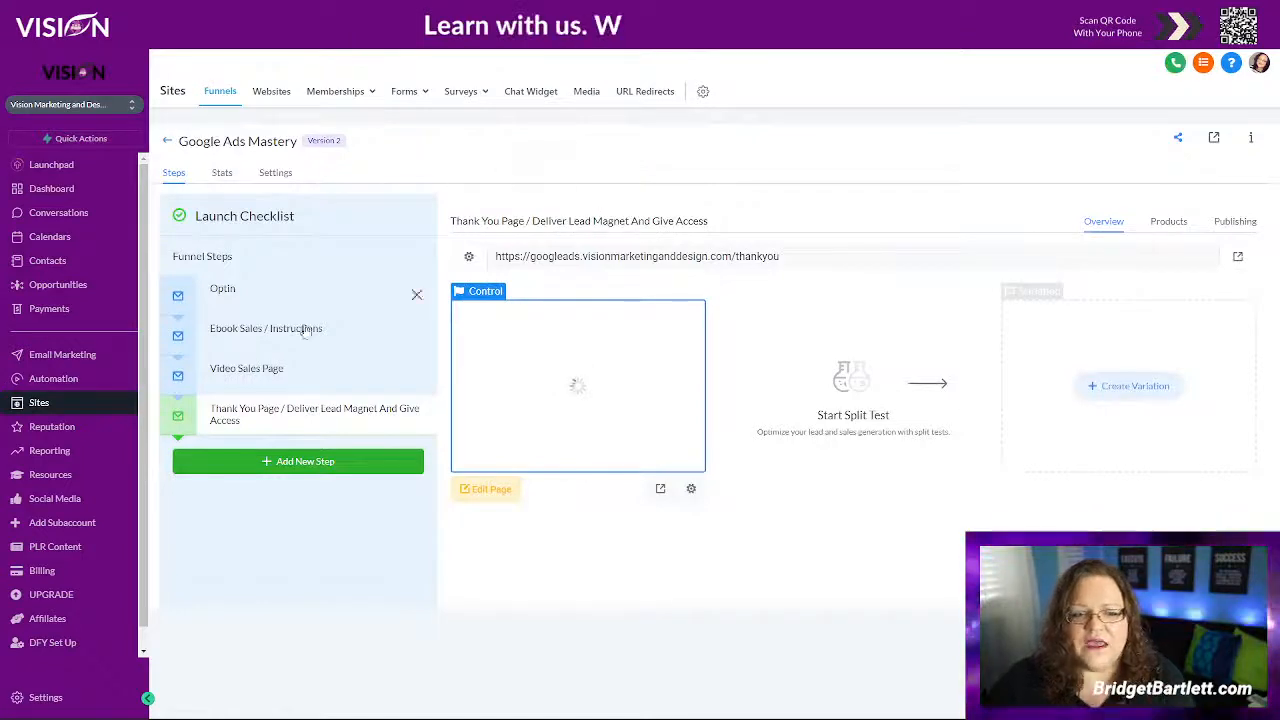
click(45, 697)
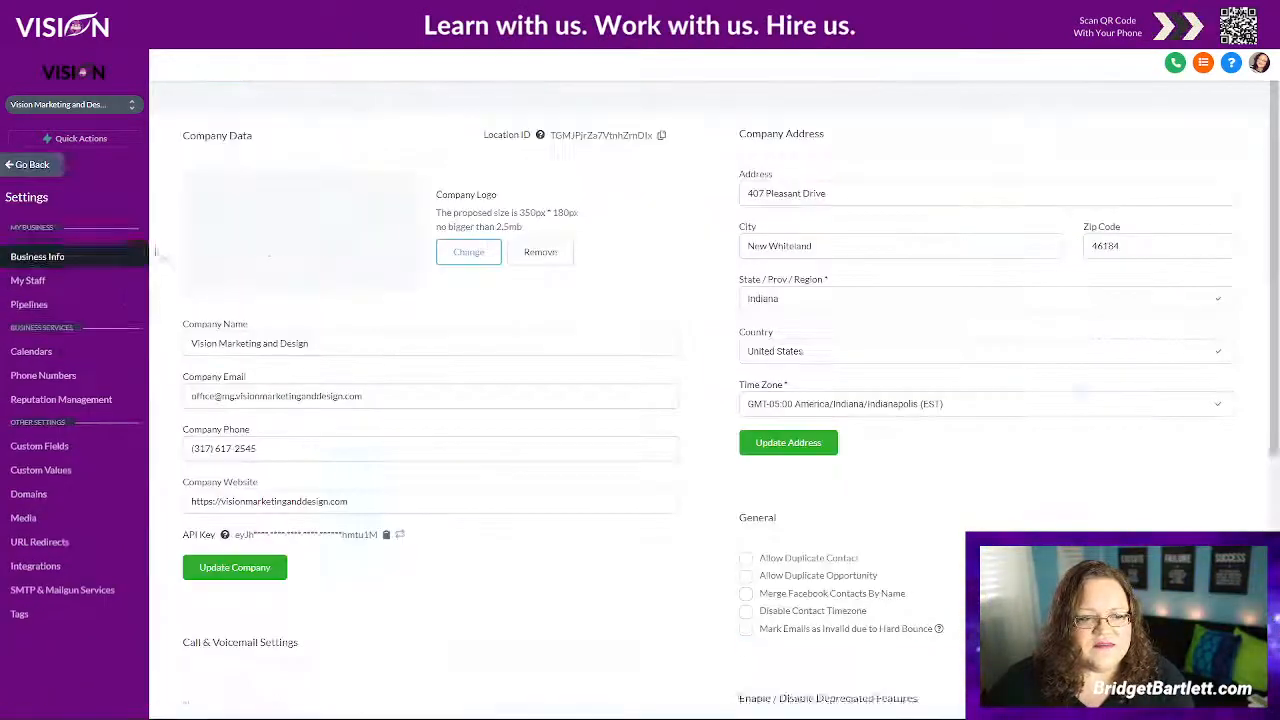
click(28, 483)
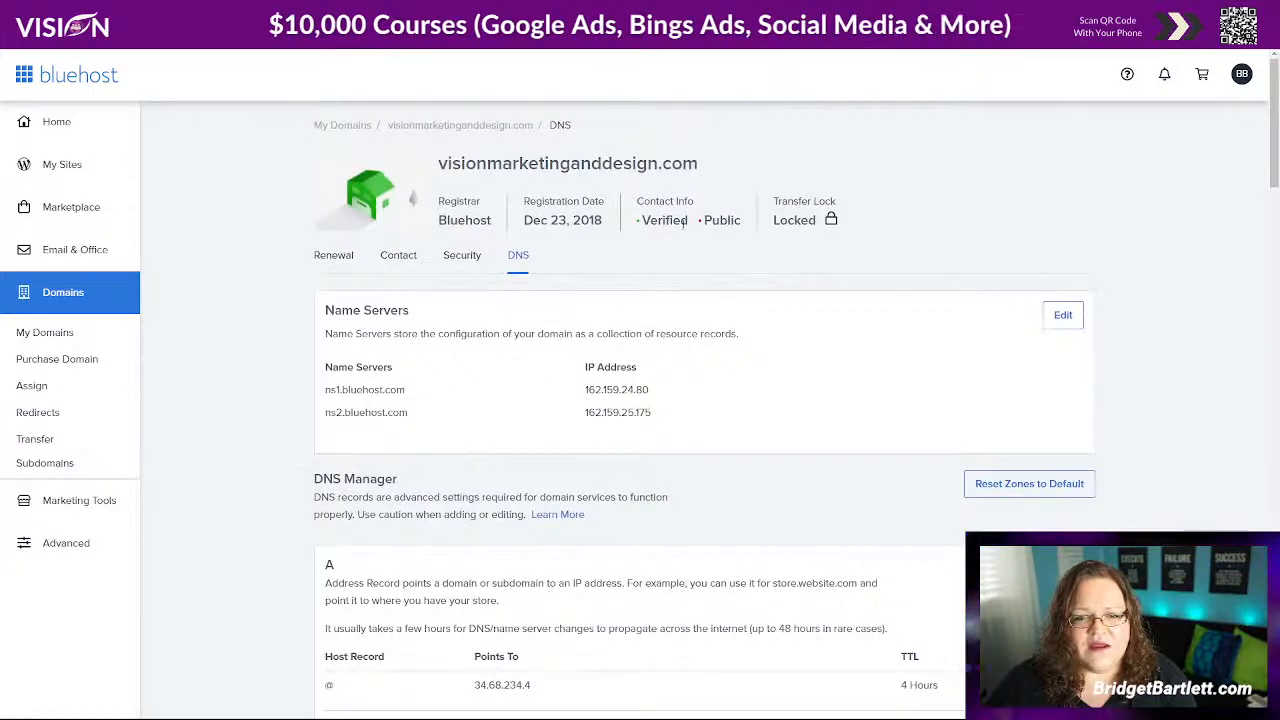
Switch to Bluehost's DNS page for visionmarketinganddesign.com and start a new CNAME record with the host record GoogleAds
scroll(685, 220, down, 15)
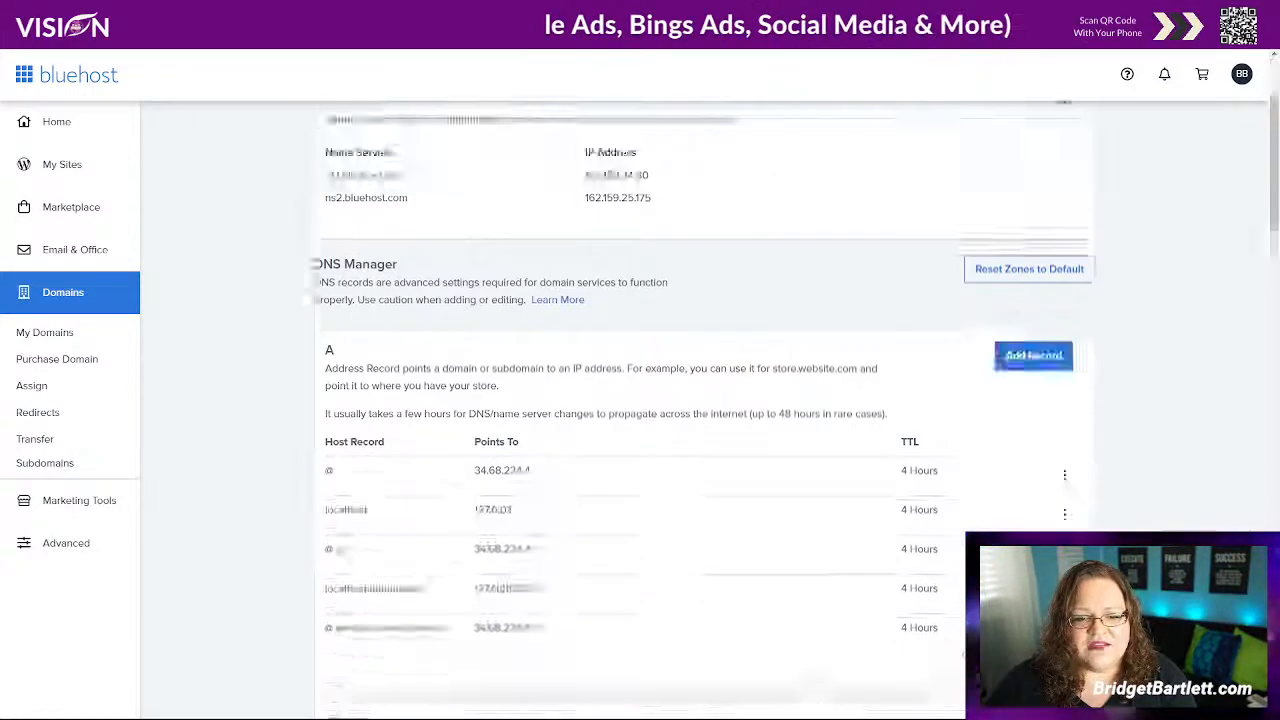
scroll(531, 354, down, 1)
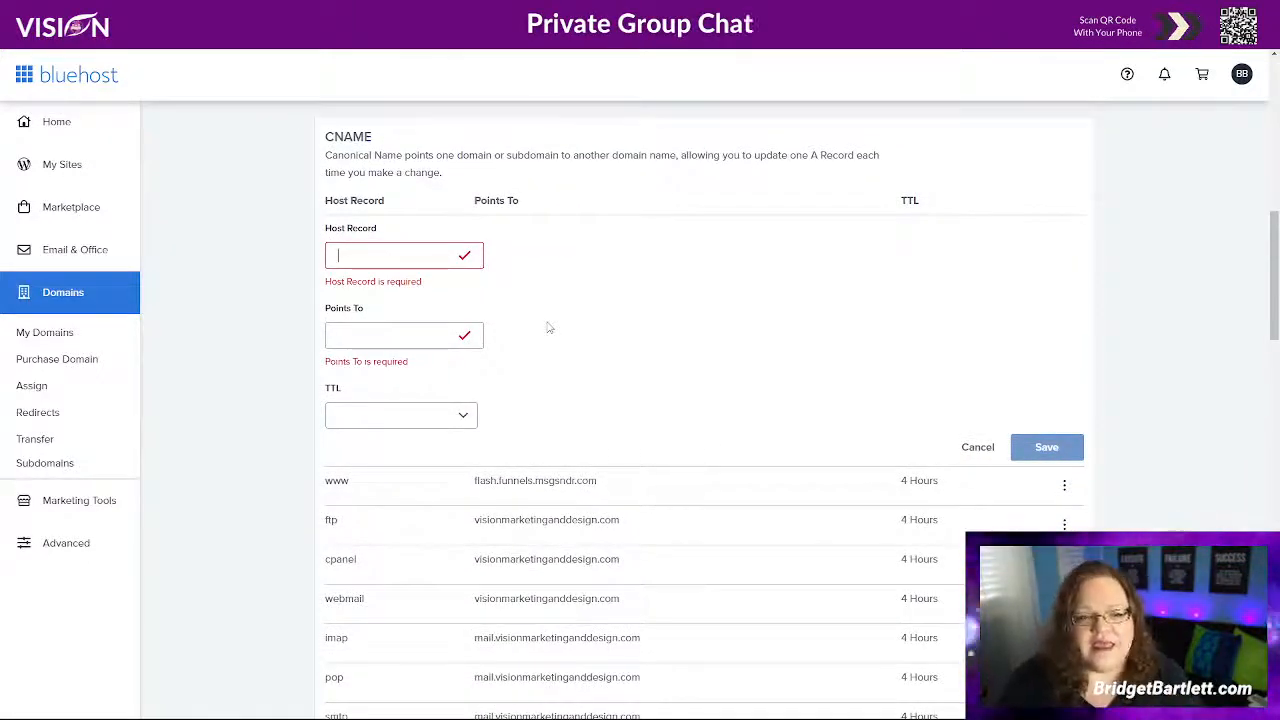
text(GoogleA)
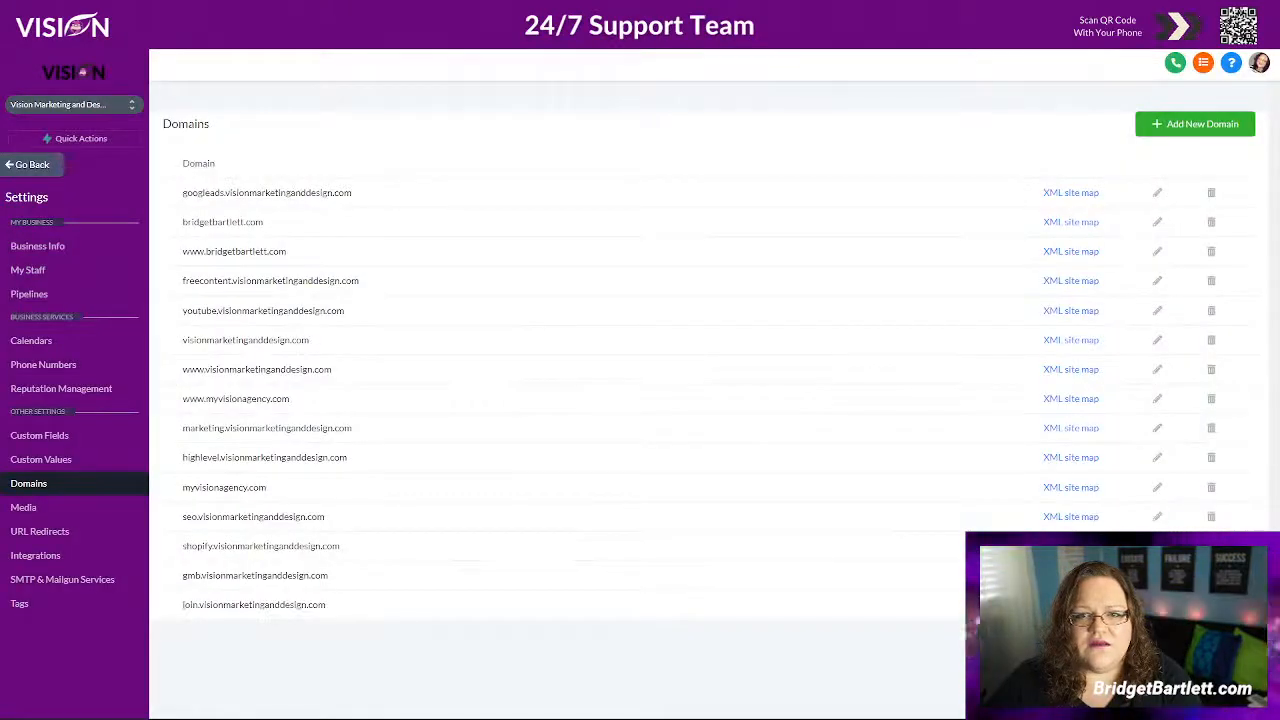
Return to the account's Domains settings and enter googleads.visionmarketinganddesign.com as a new domain
click(1180, 120)
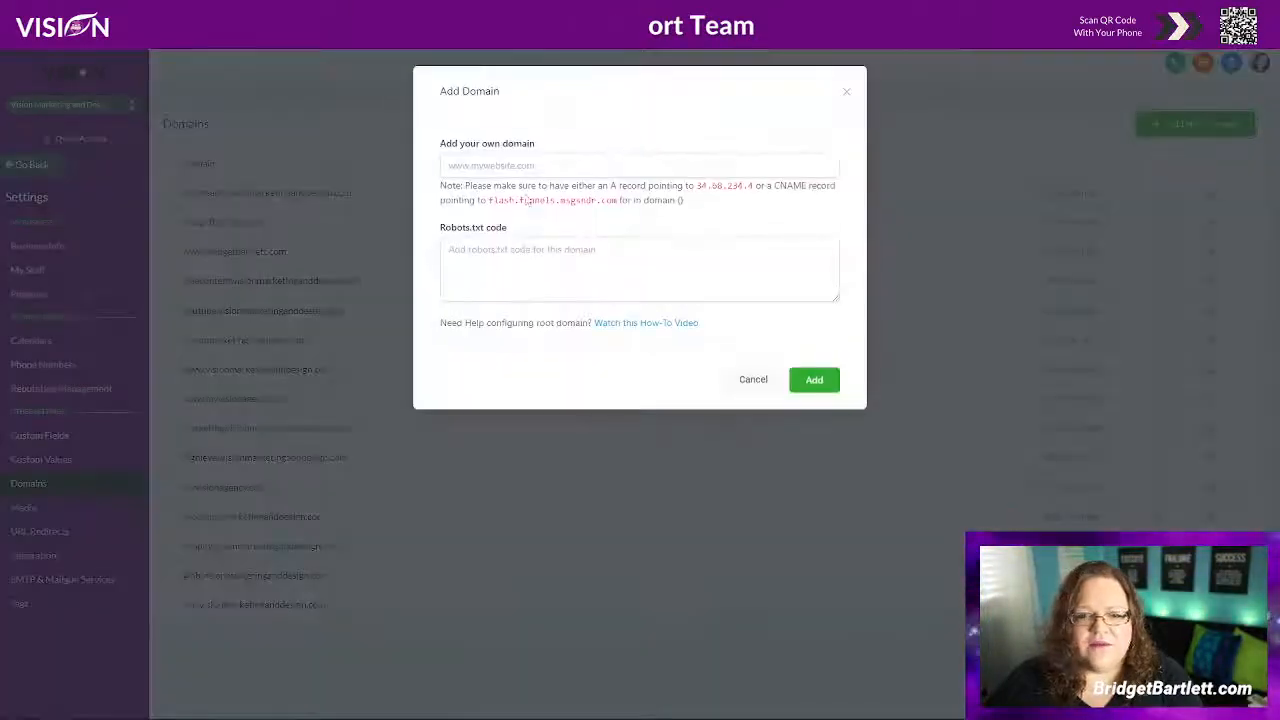
click(476, 165)
text(go)
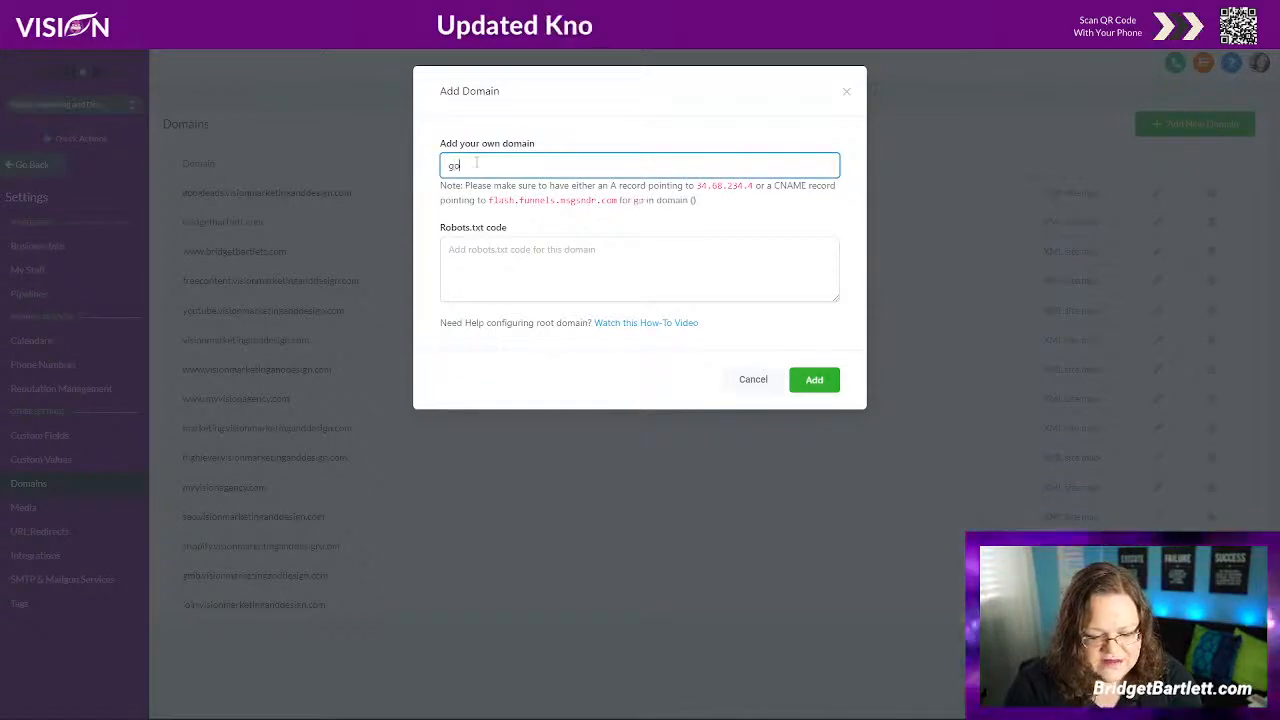
text(ogleads)
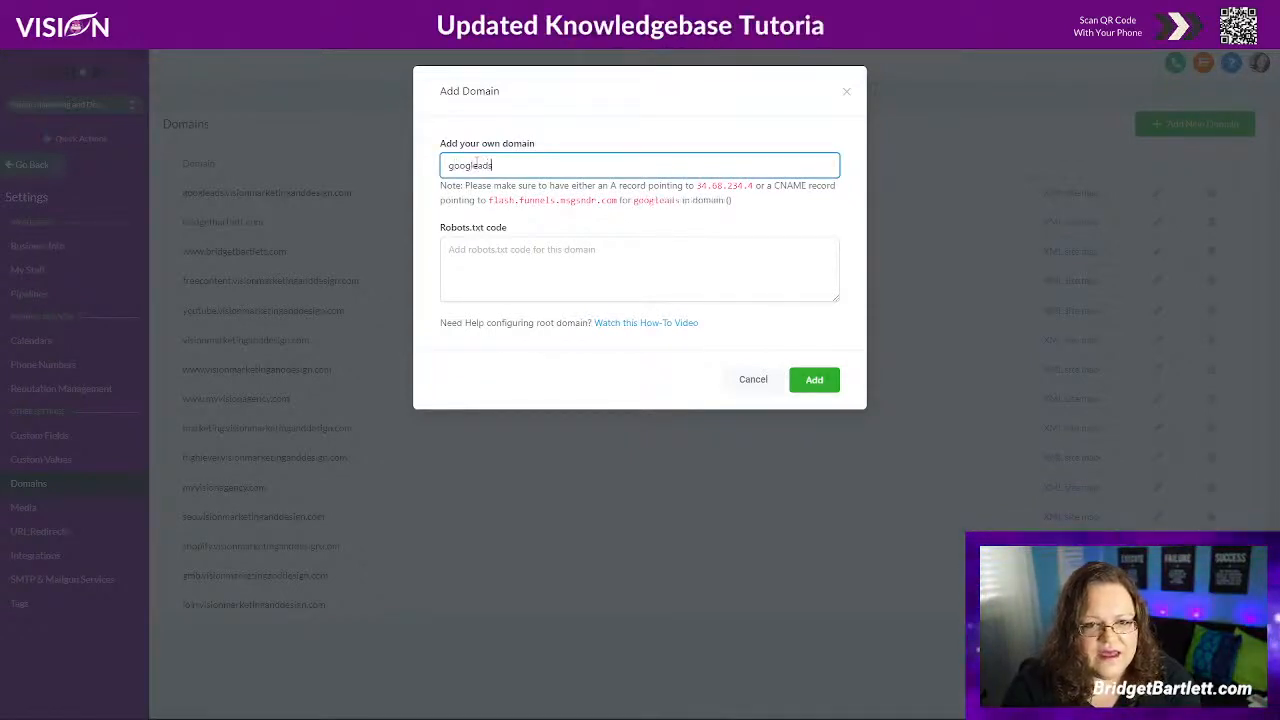
text(.visionamrket)
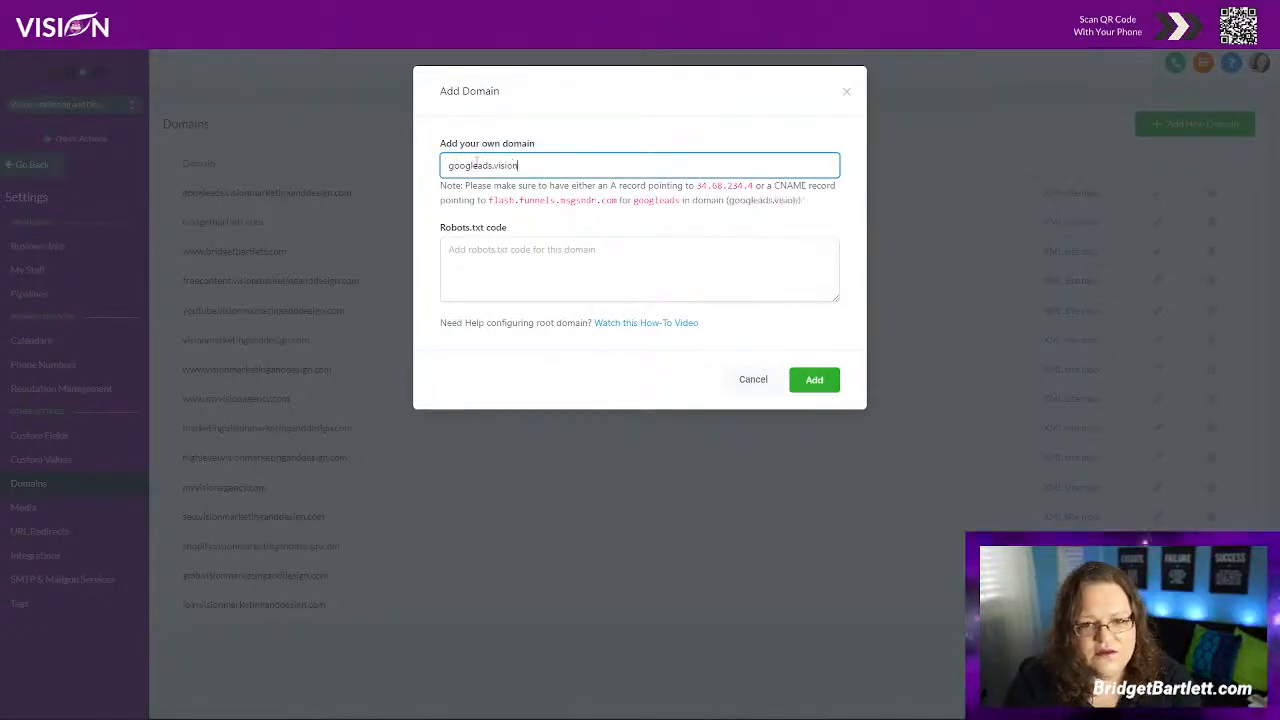
key(BackSpace)
key(BackSpace)
key(BackSpace)
key(BackSpace)
key(BackSpace)
key(BackSpace)
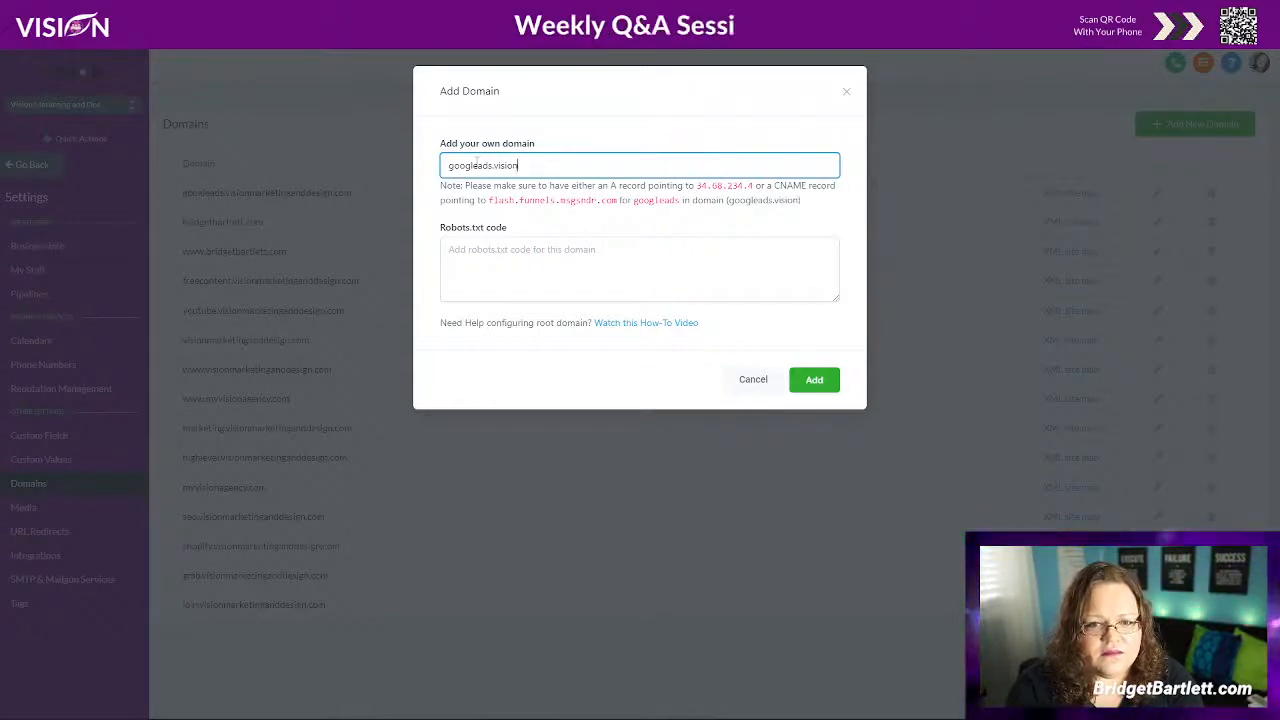
text(marketingandd)
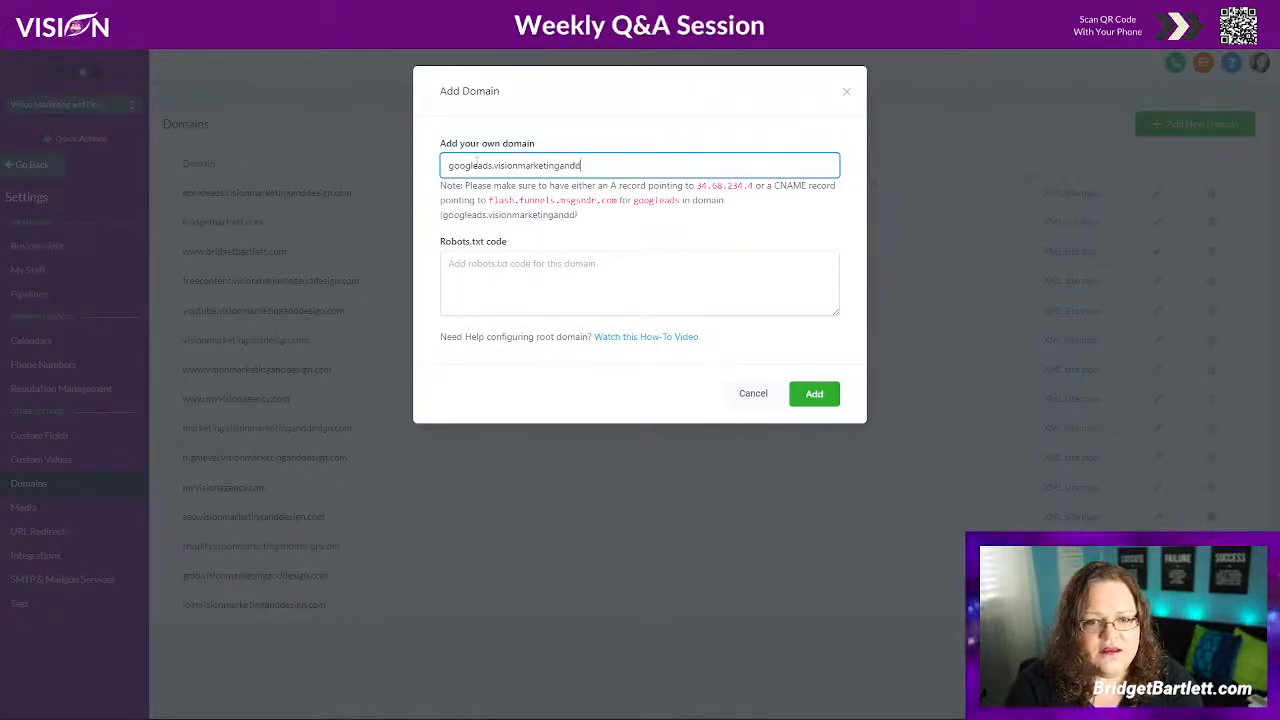
text(esign.com)
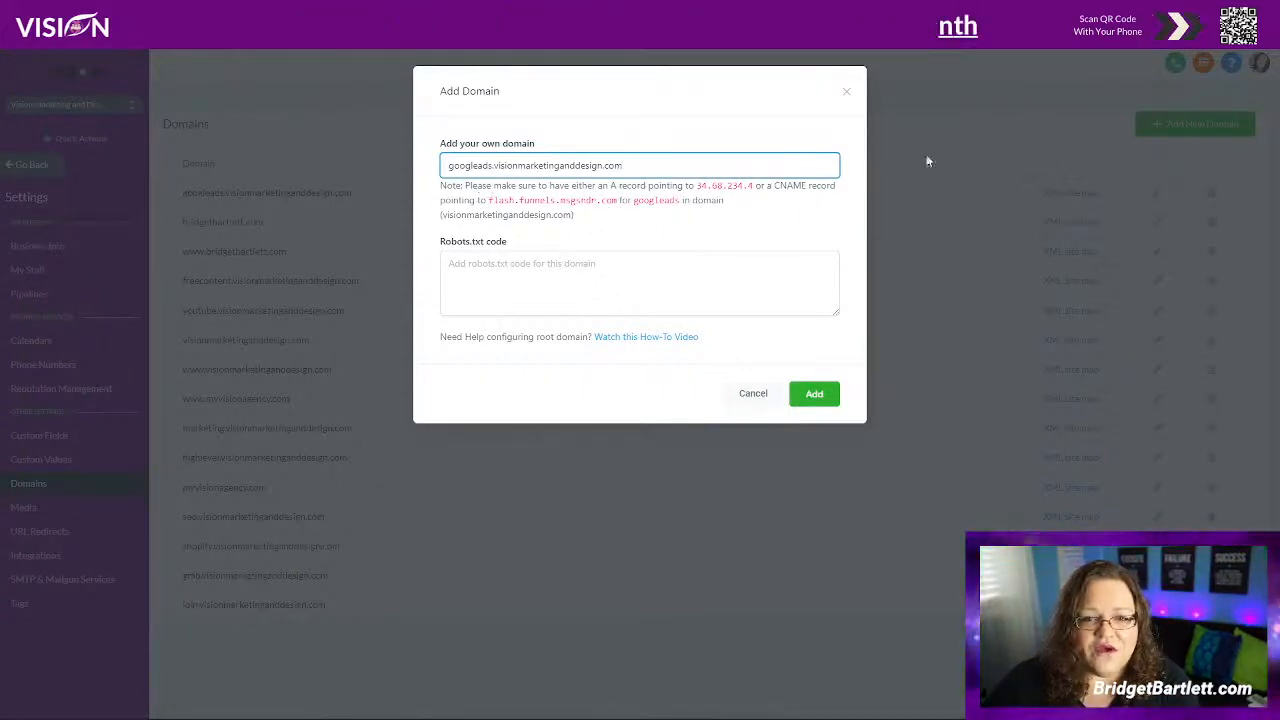
Copy the CNAME target flash.funnels.msgsndr.com from the Add Domain note
drag(773, 185, 810, 186)
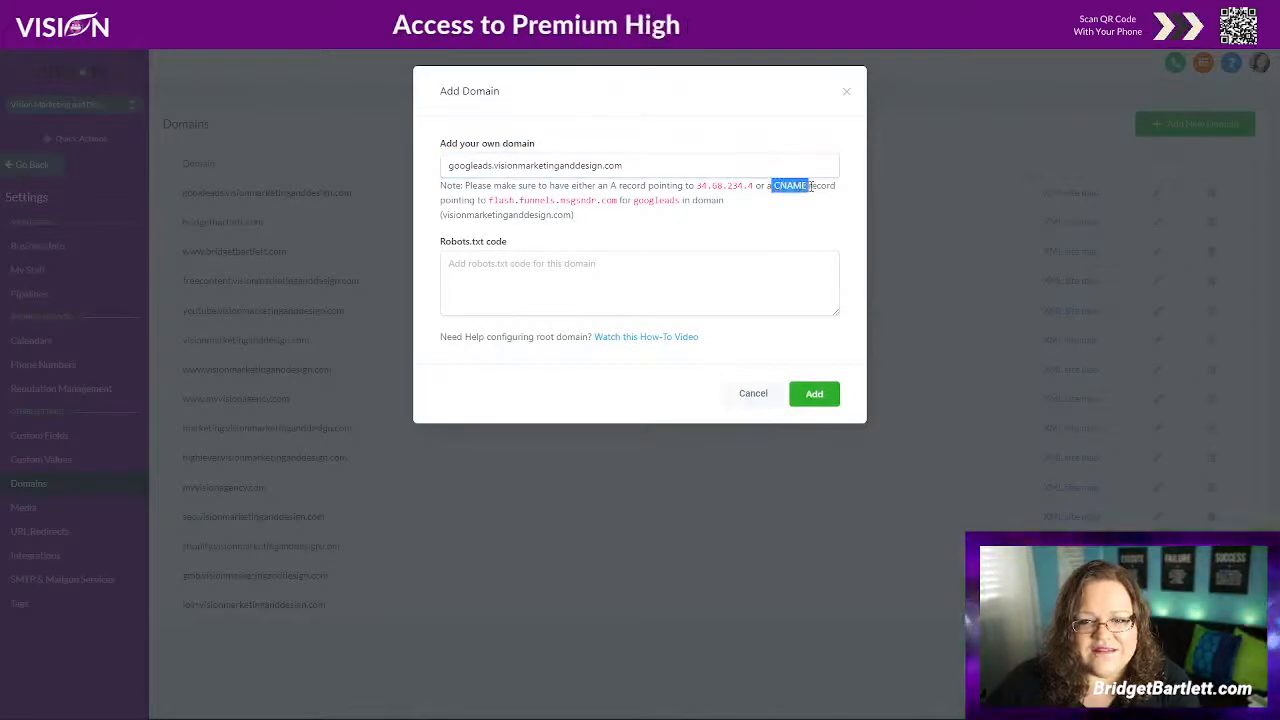
drag(490, 200, 617, 200)
right_click(600, 198)
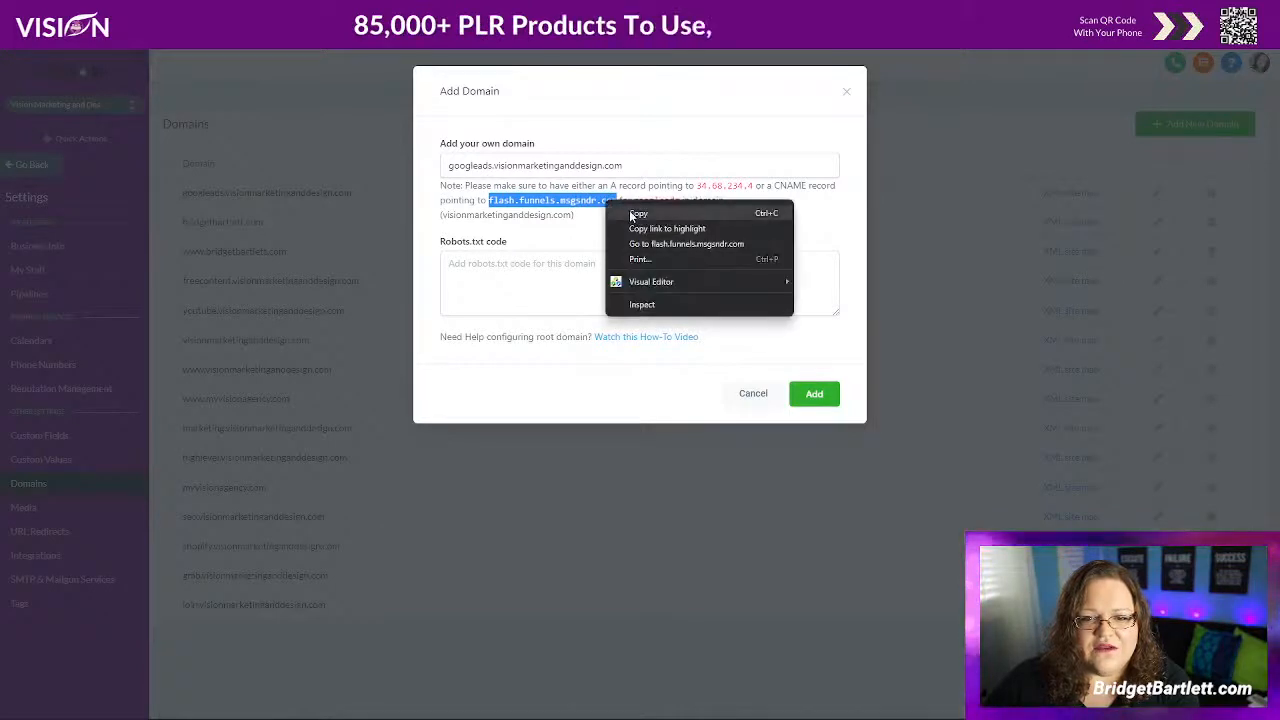
click(625, 208)
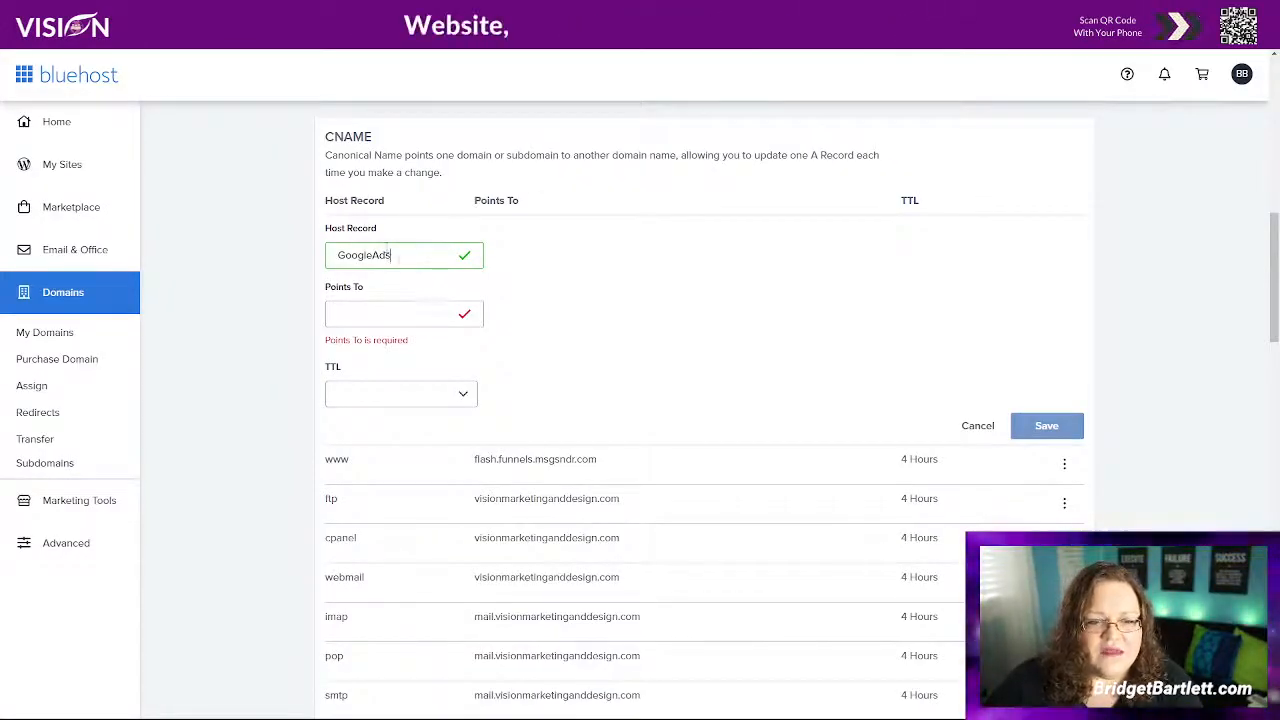
In Bluehost's new CNAME record, point GoogleAds to flash.funnels.msgsndr.com with a TTL of 4 Hours (min)
click(354, 316)
key(ctrl+v)
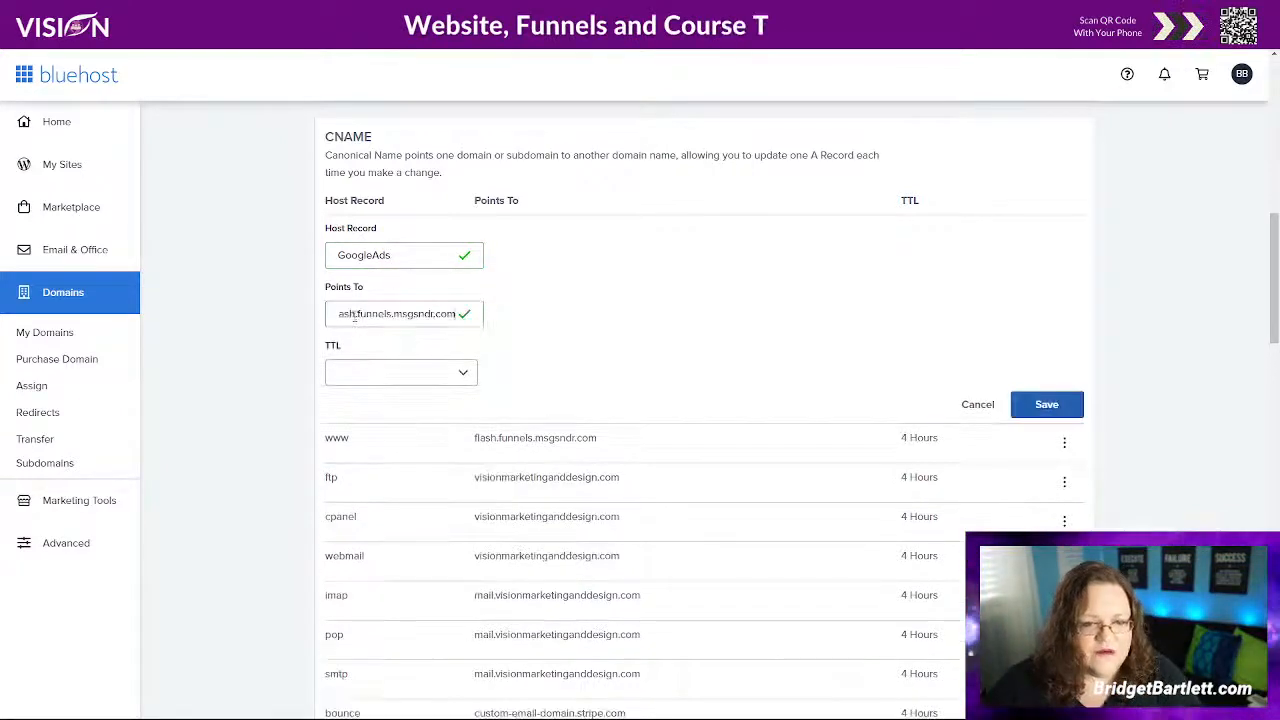
click(385, 373)
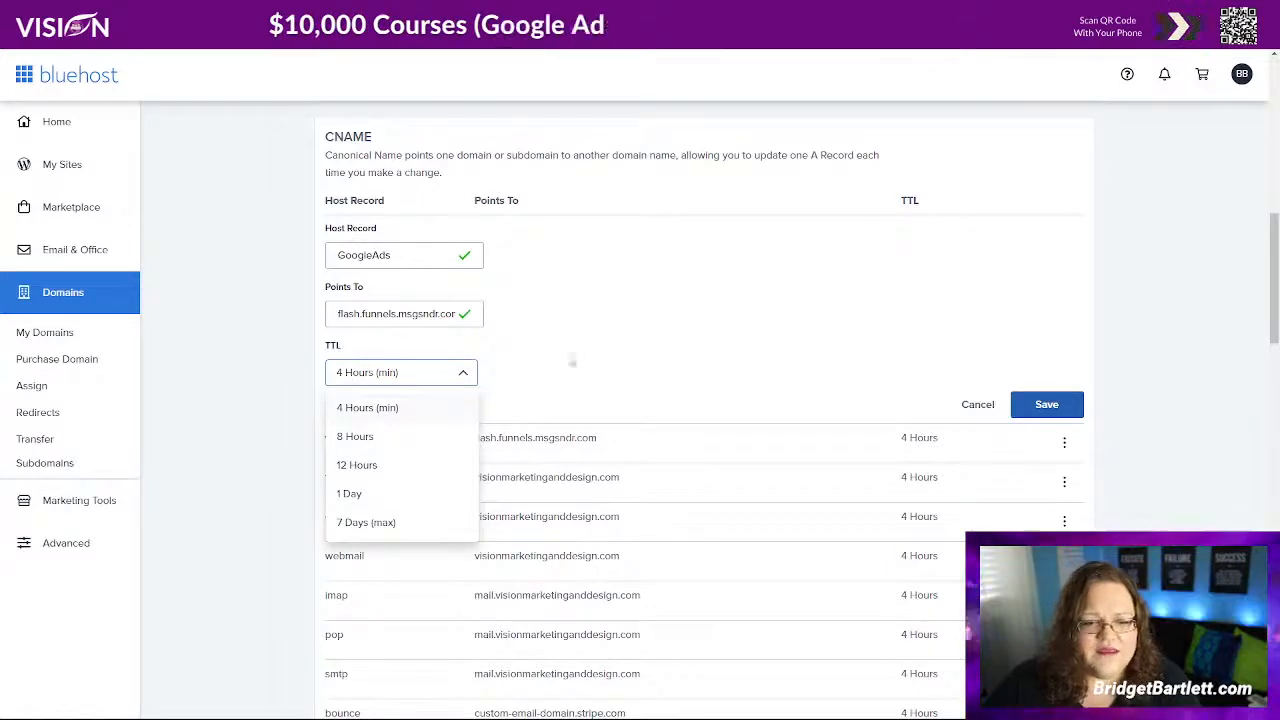
click(530, 362)
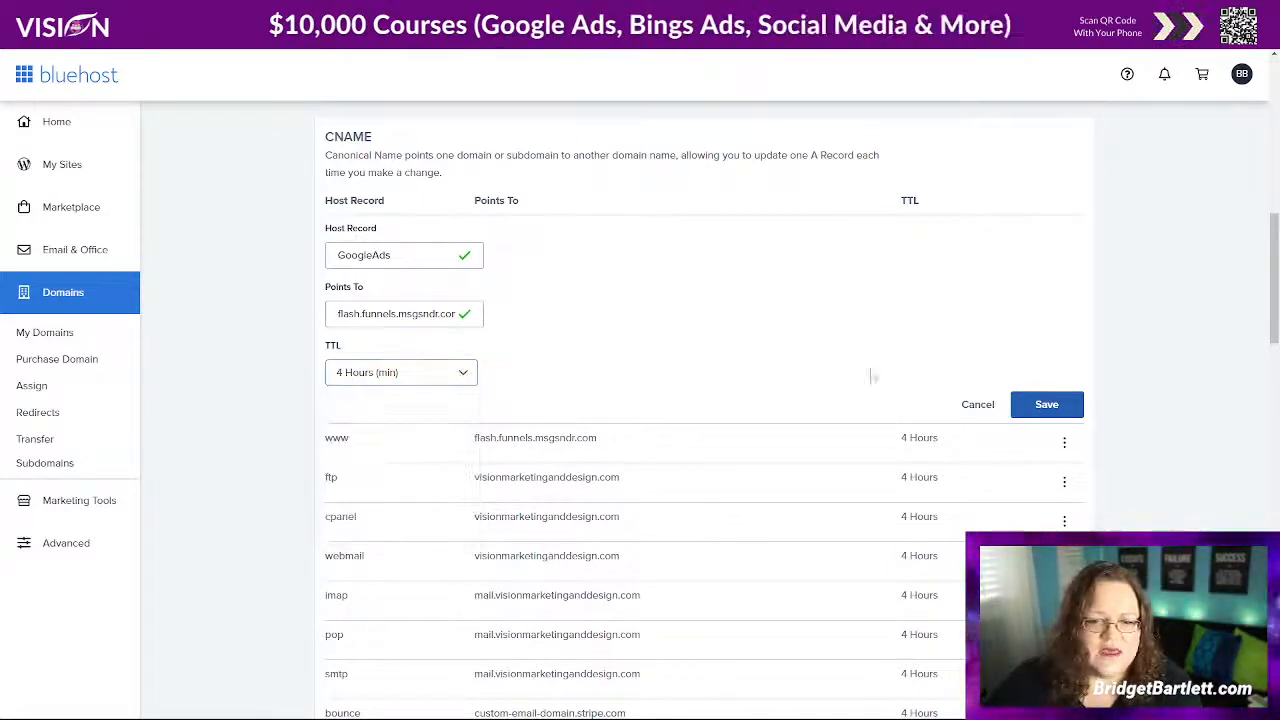
Find the existing googleads entry at the end of Bluehost's CNAME record list
scroll(786, 391, down, 5)
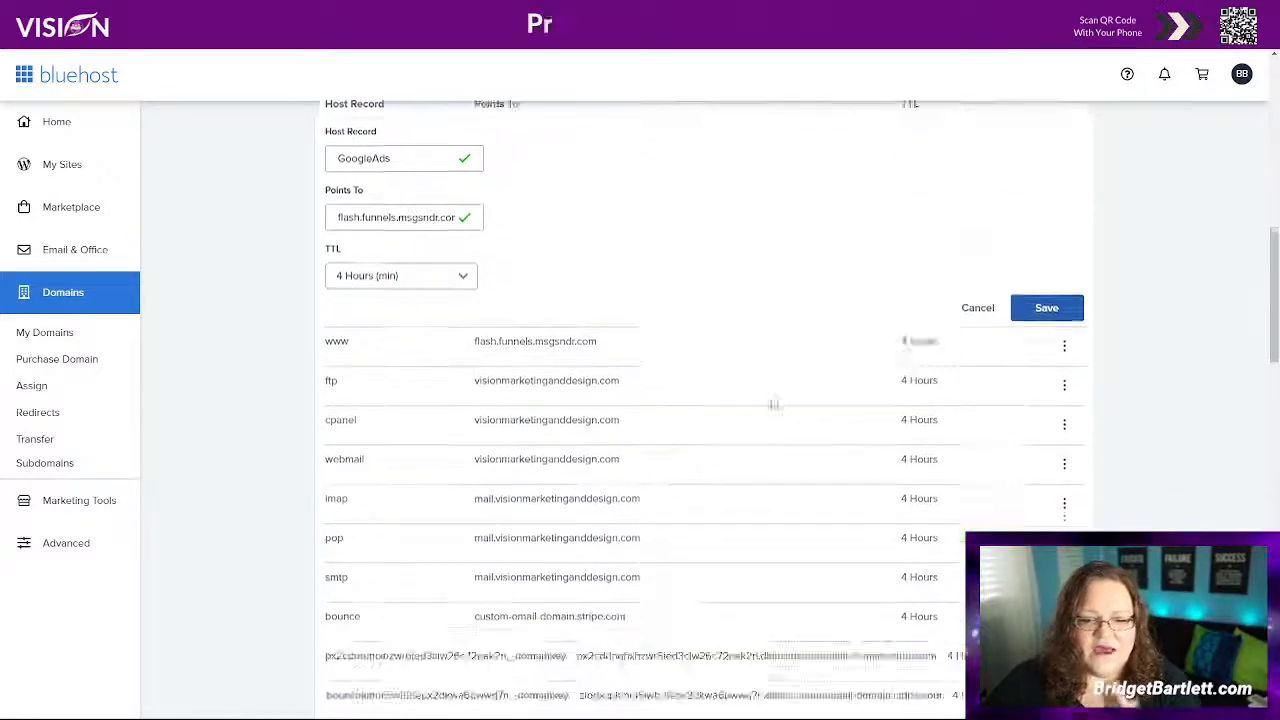
scroll(743, 410, down, 10)
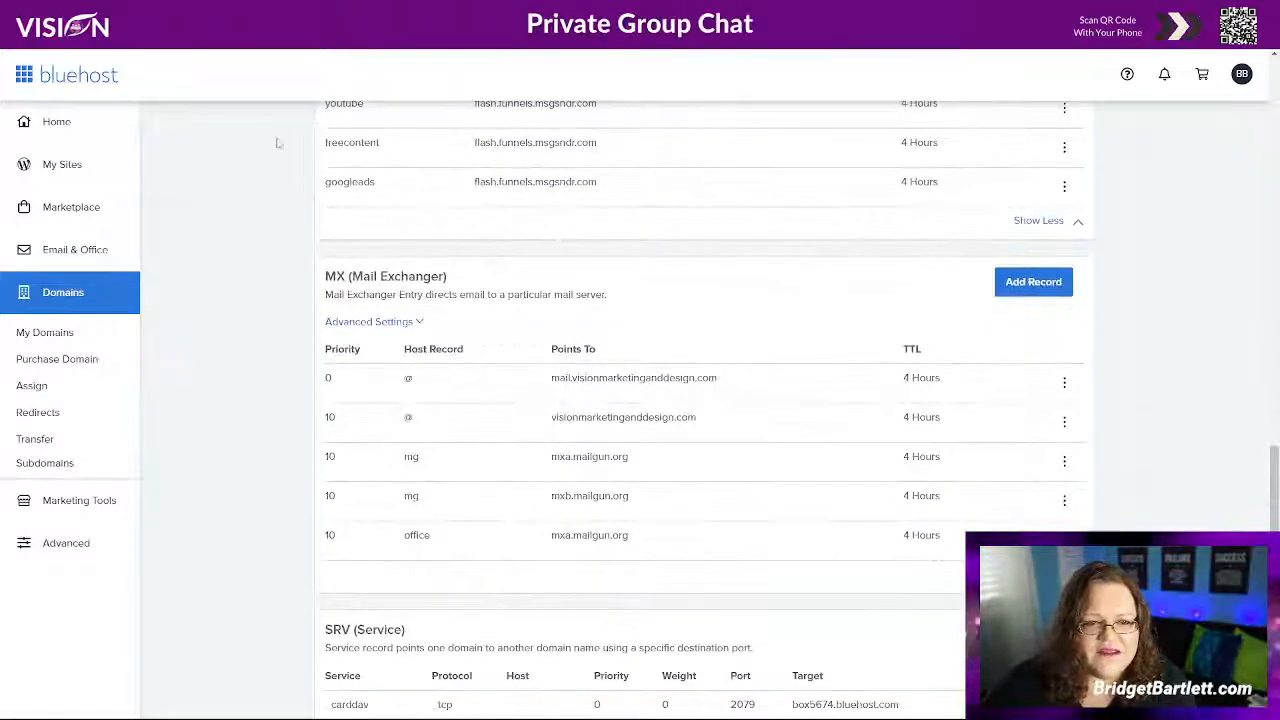
drag(337, 186, 432, 196)
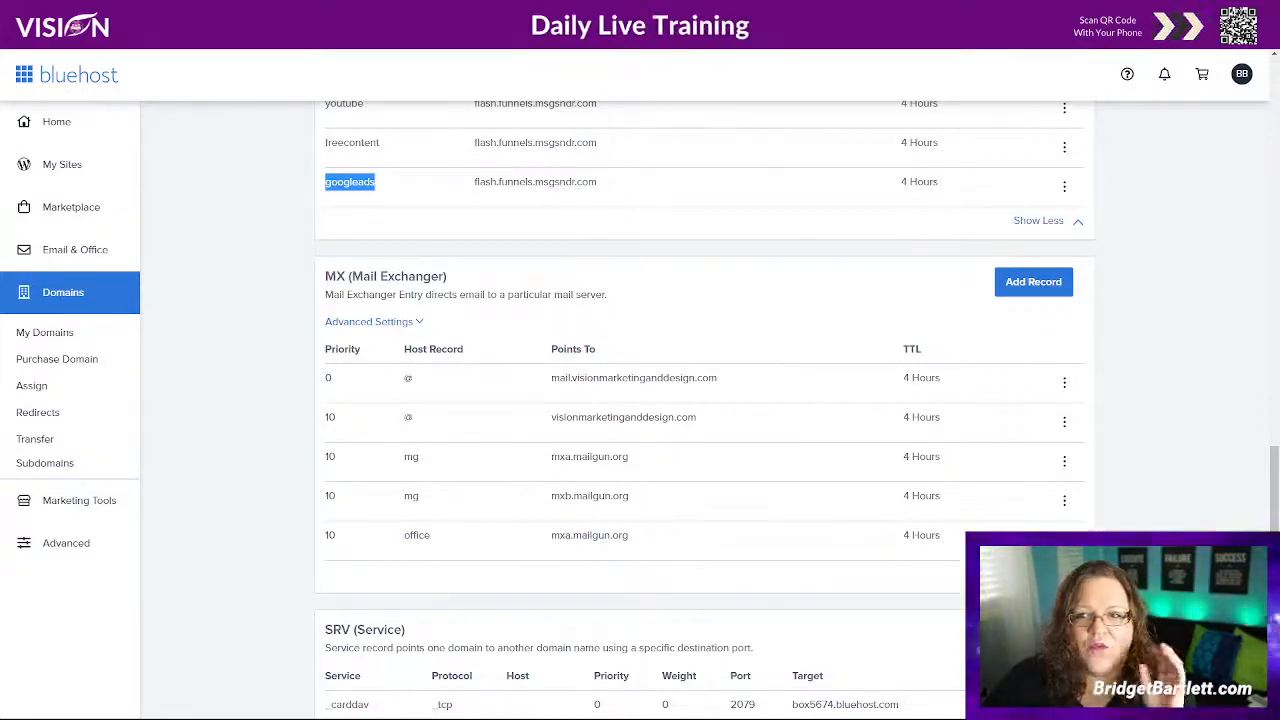
Return to the Add Domain dialog and try to add googleads.visionmarketinganddesign.com
key(ctrl+Tab)
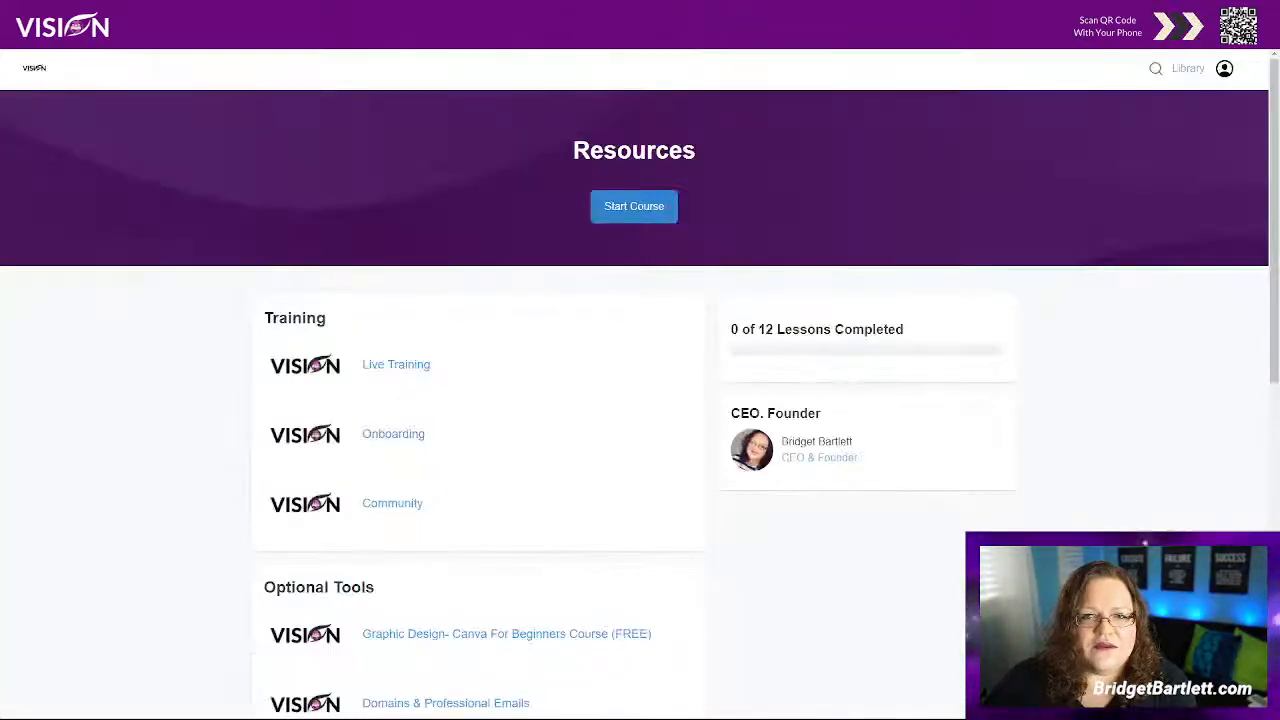
key(ctrl+Tab)
key(ctrl+Tab)
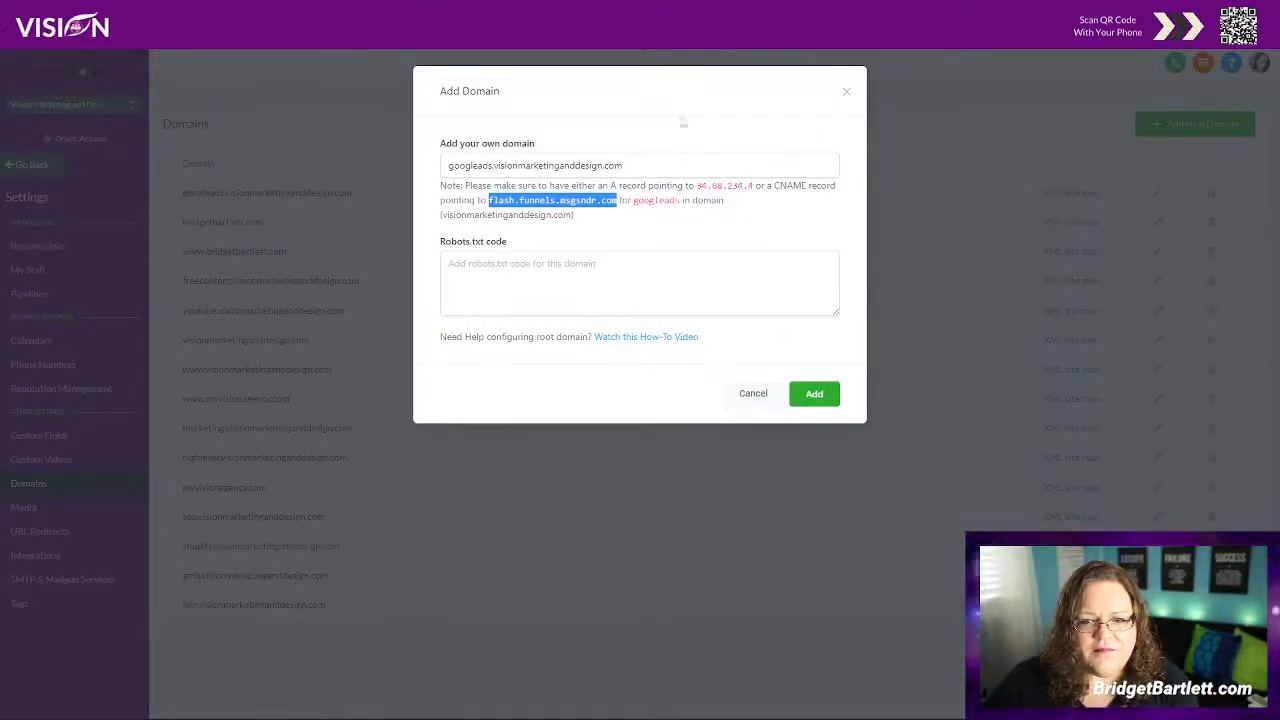
click(814, 393)
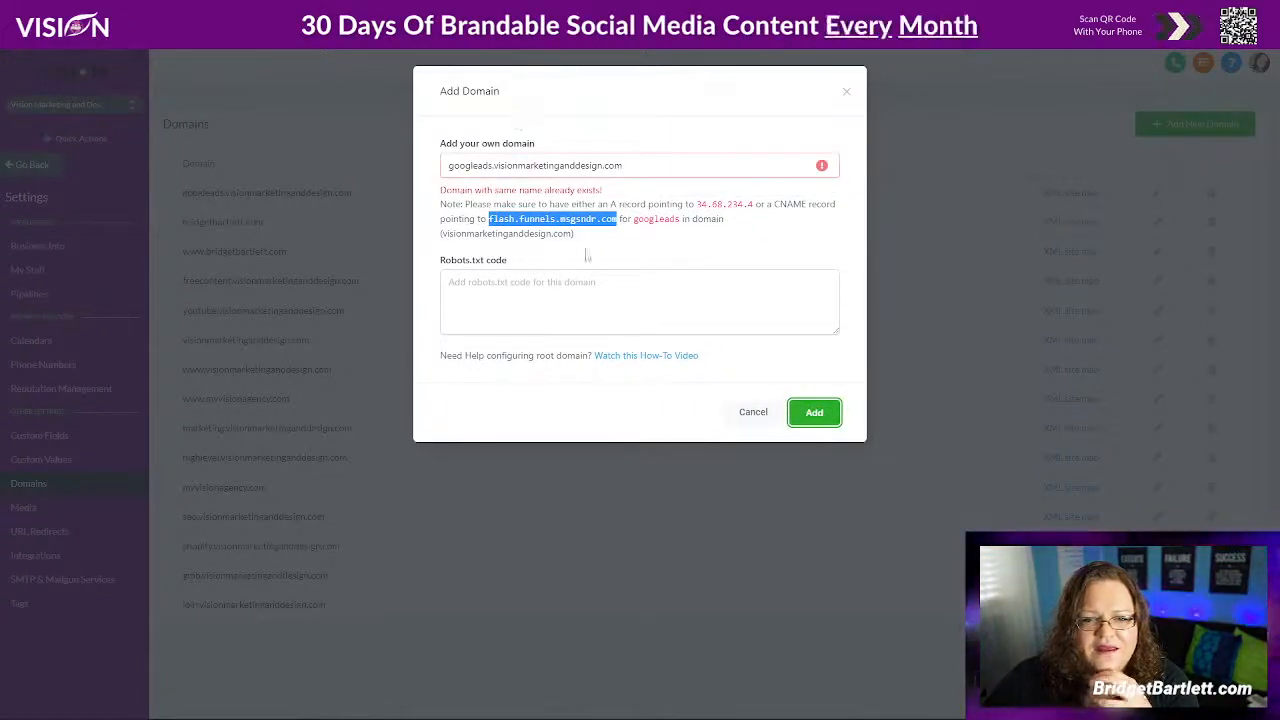
Shorten the new domain to leads.visionmarketinganddesign.com, try to add it, and close the Add Domain dialog
drag(492, 166, 459, 166)
click(468, 166)
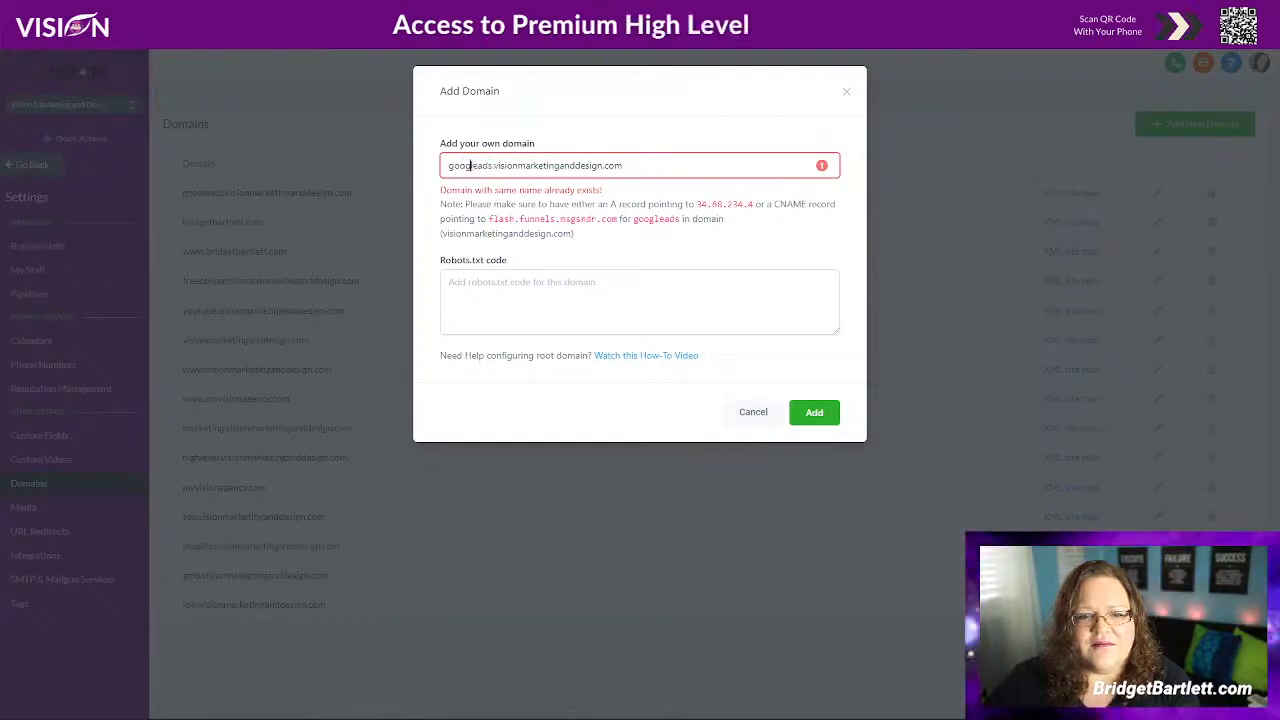
key(BackSpace)
key(BackSpace)
key(BackSpace)
key(BackSpace)
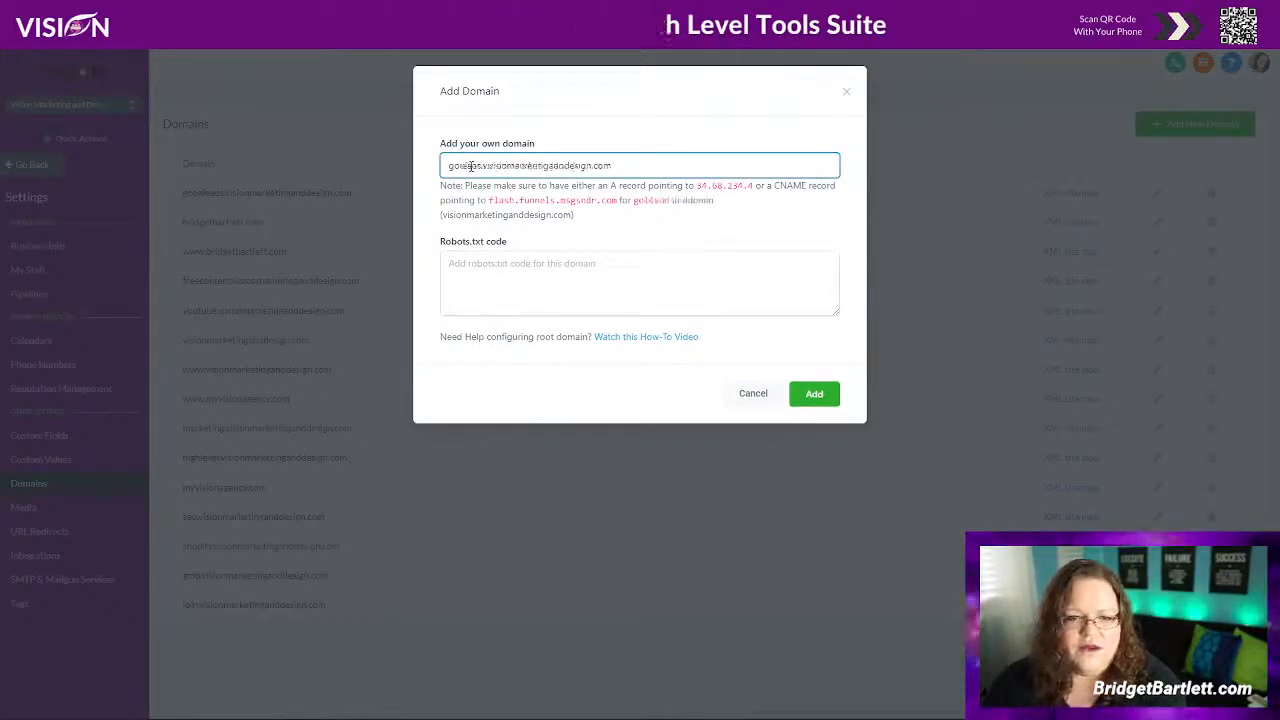
click(813, 385)
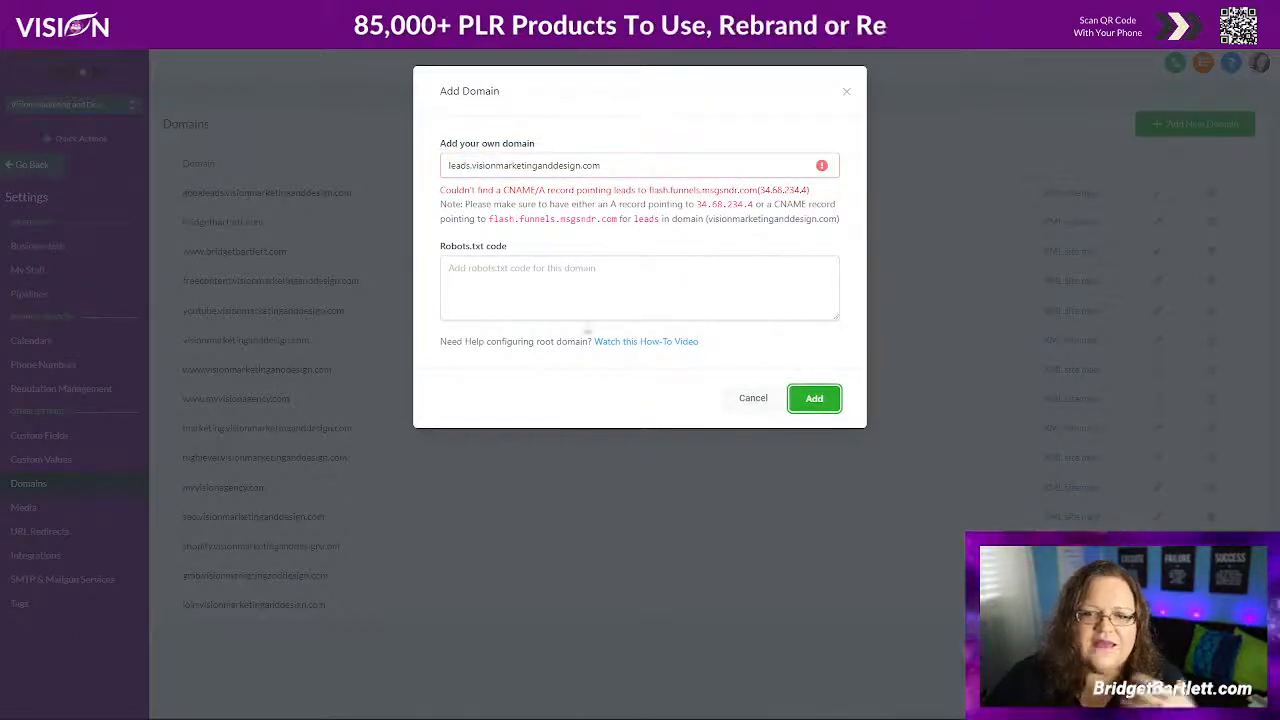
click(812, 400)
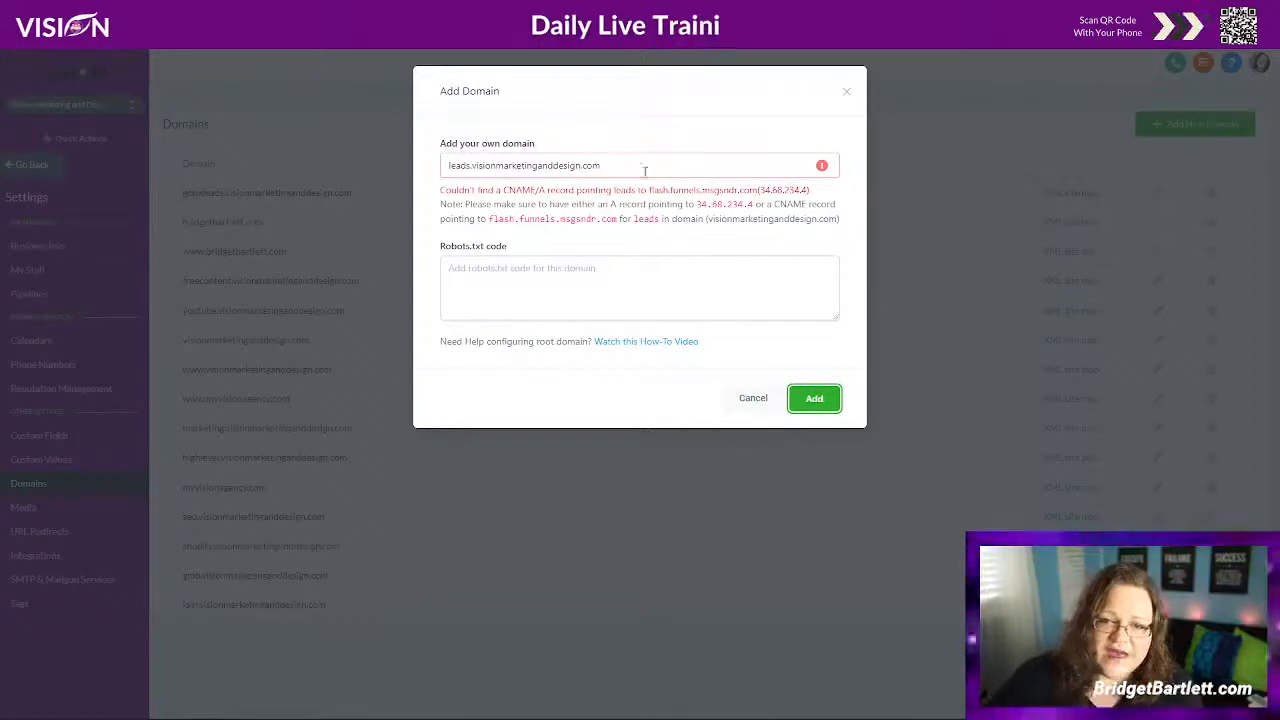
click(846, 95)
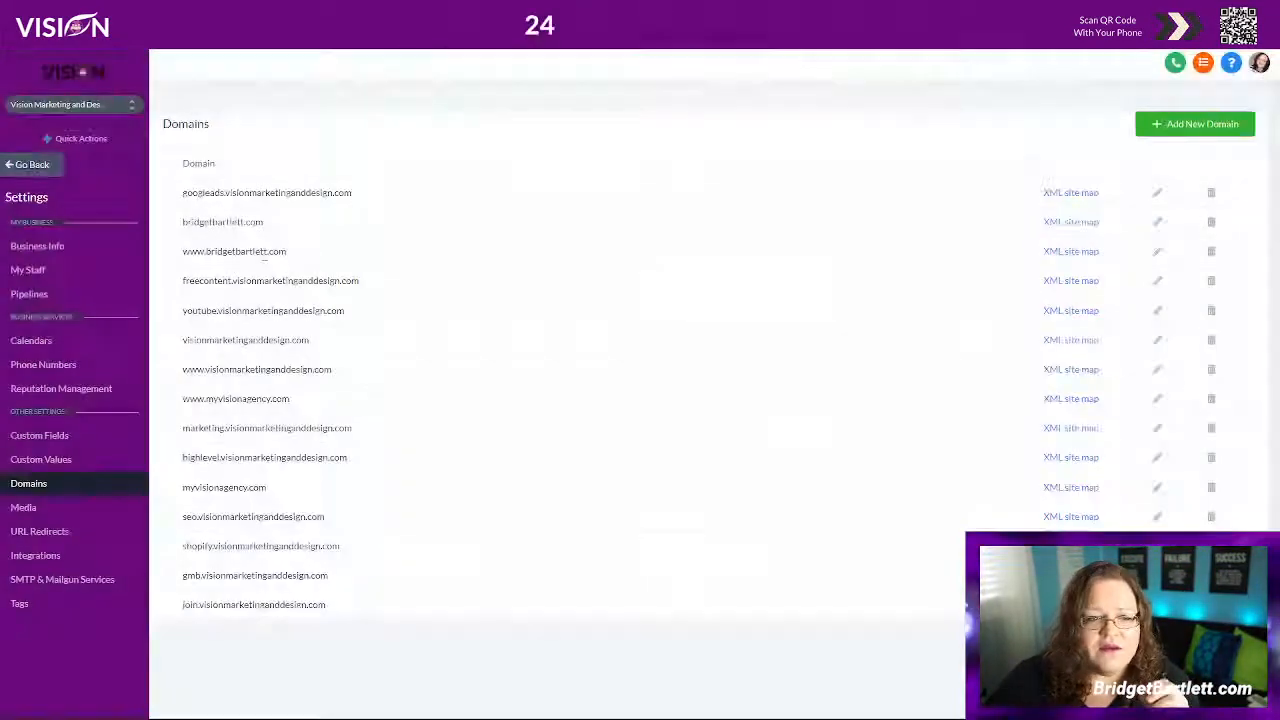
Go back to the Google Ads Mastery funnel and review the domain selection and chat widget option in its settings
click(48, 170)
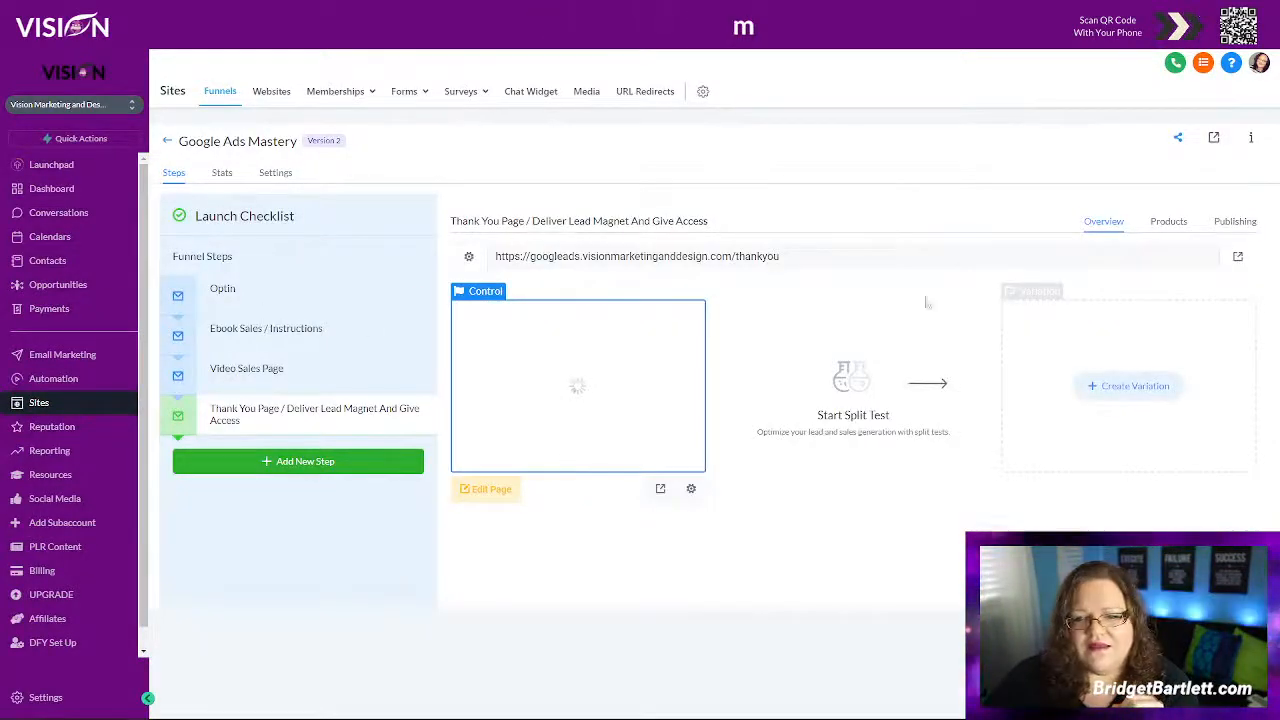
click(276, 172)
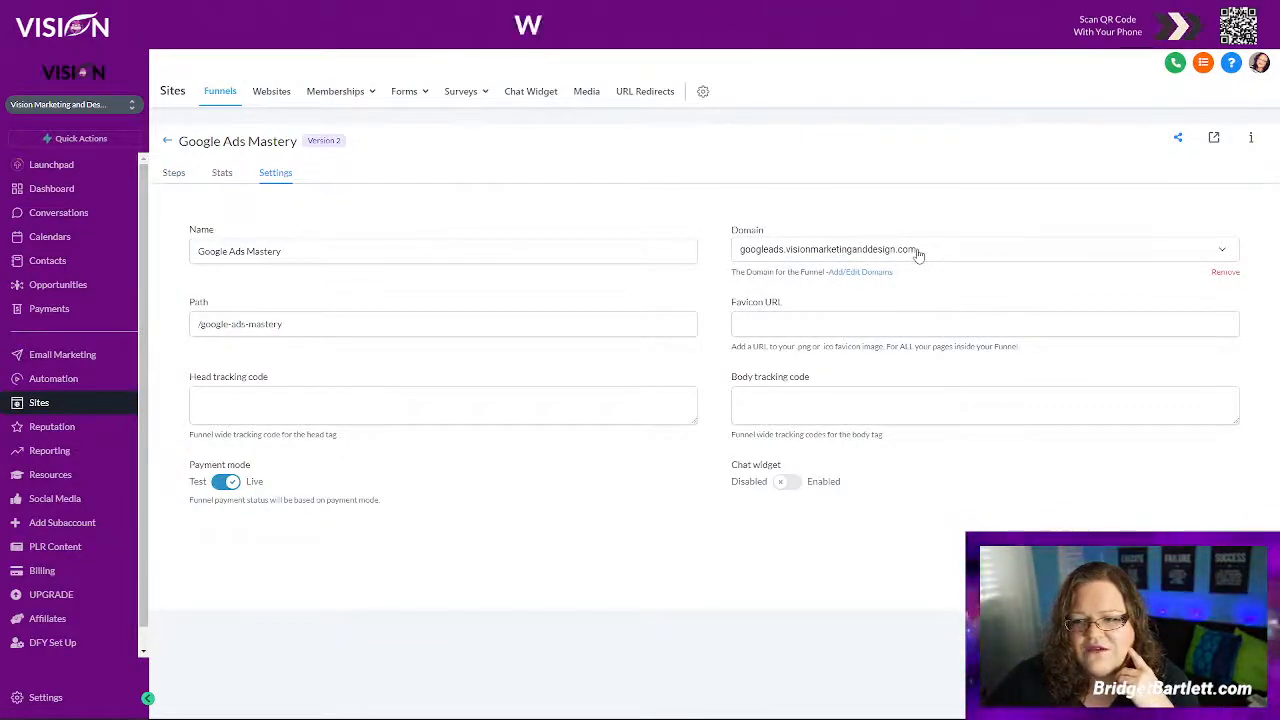
click(918, 252)
click(837, 179)
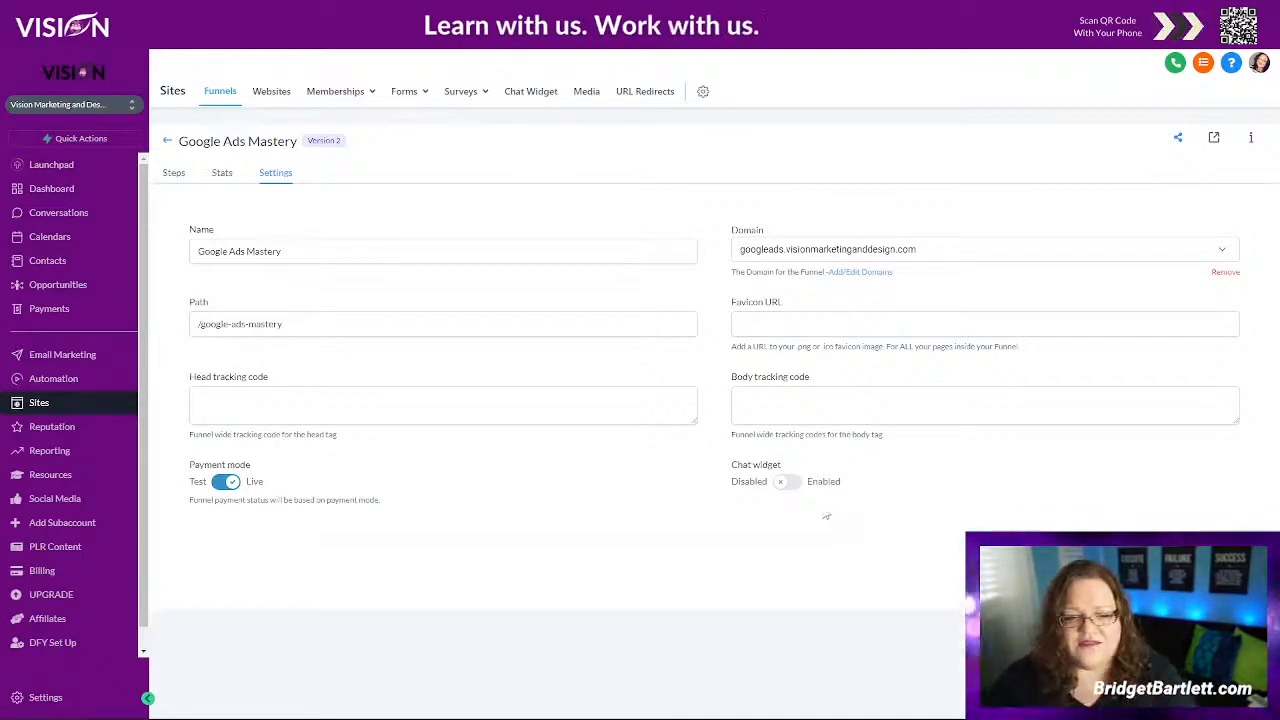
click(792, 485)
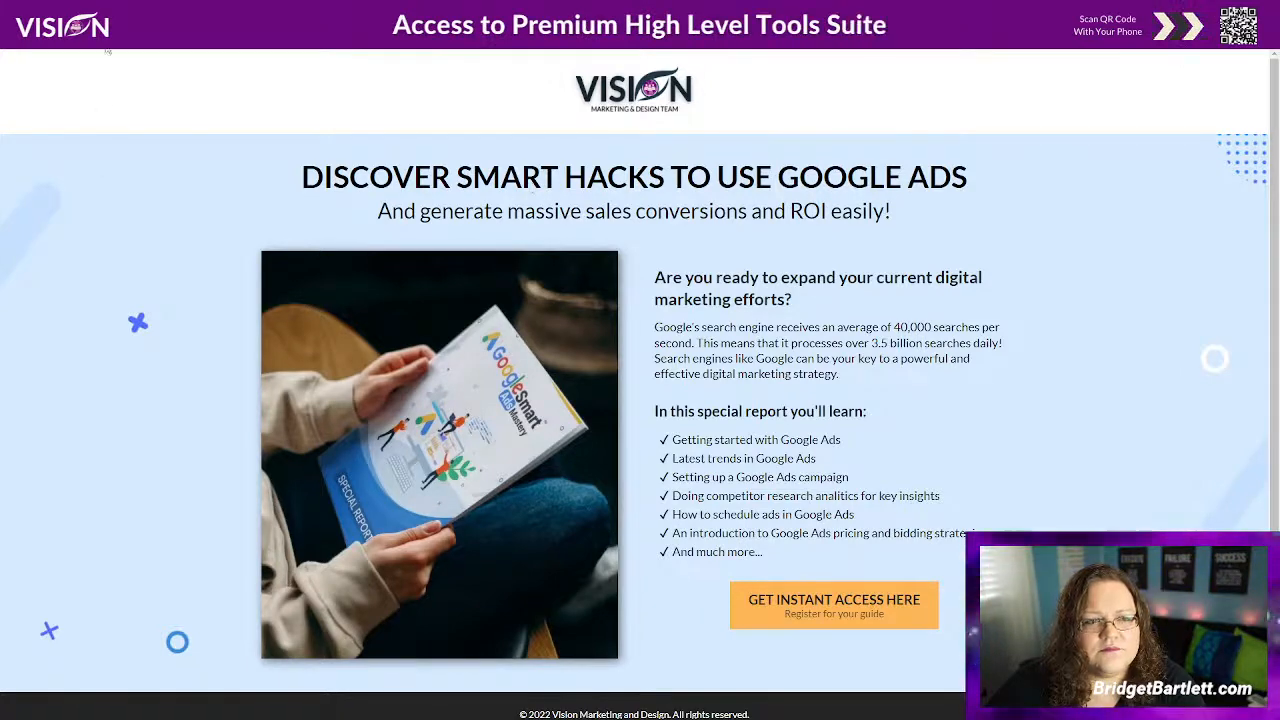
View the funnel's live opt-in page offering the Google Ads special report
click(62, 37)
scroll(1074, 437, down, 1)
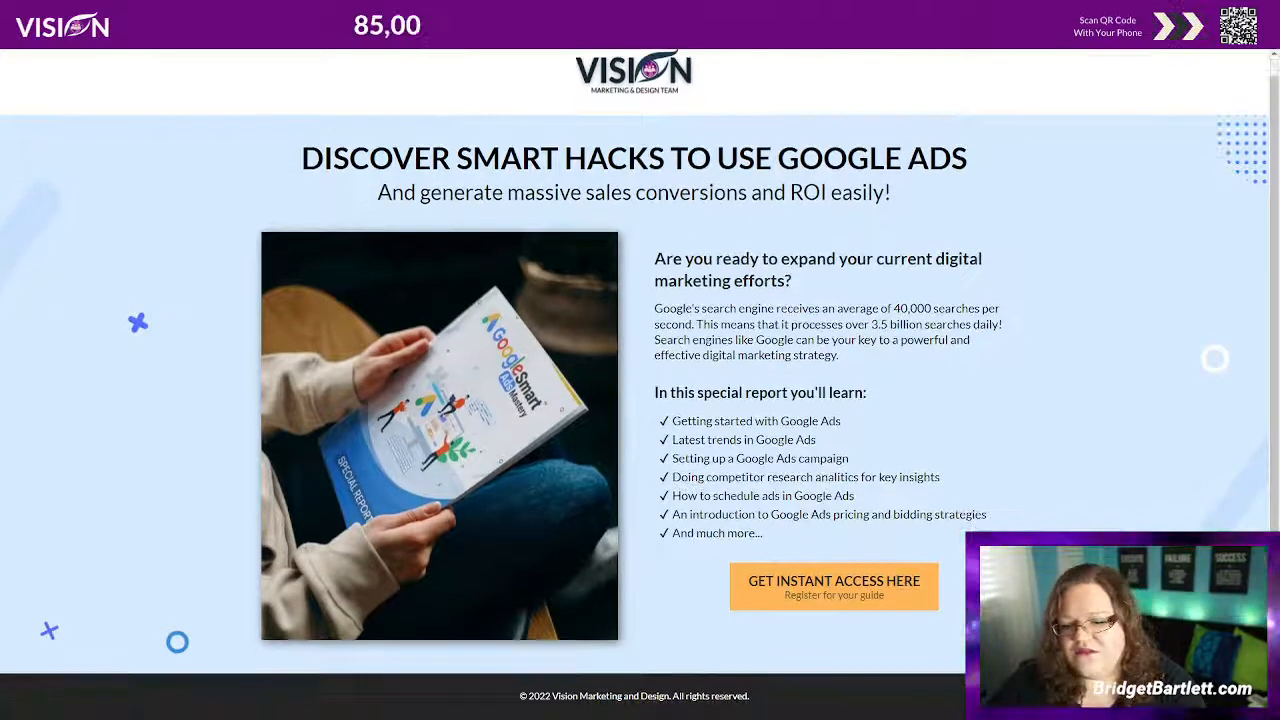